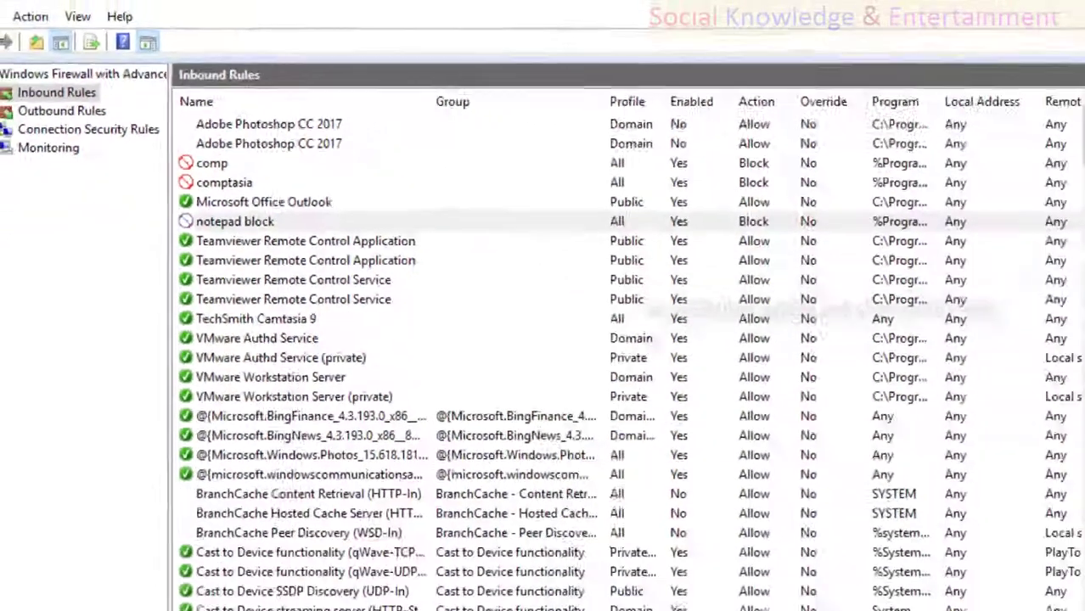
Launch Notepad++ from the N section of the installed apps list.
click(19, 594)
click(41, 563)
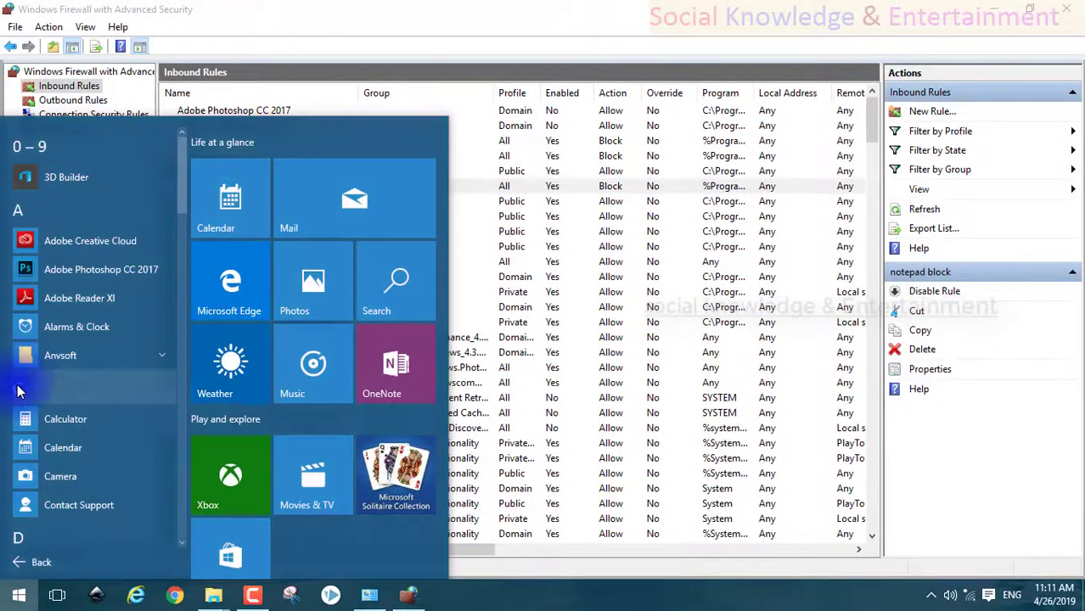
click(18, 391)
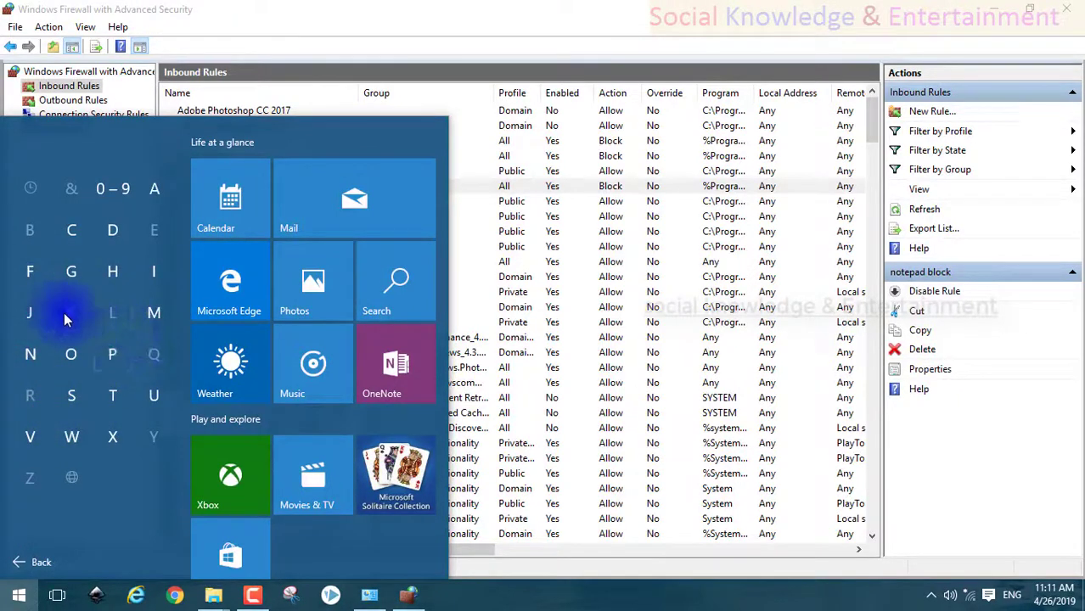
click(39, 358)
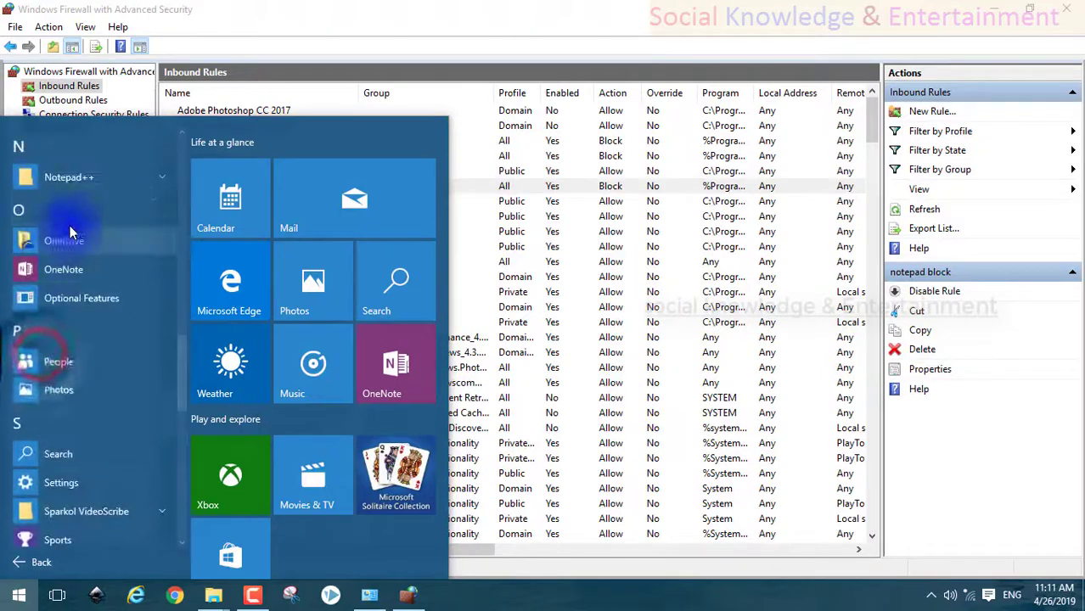
click(71, 179)
click(82, 203)
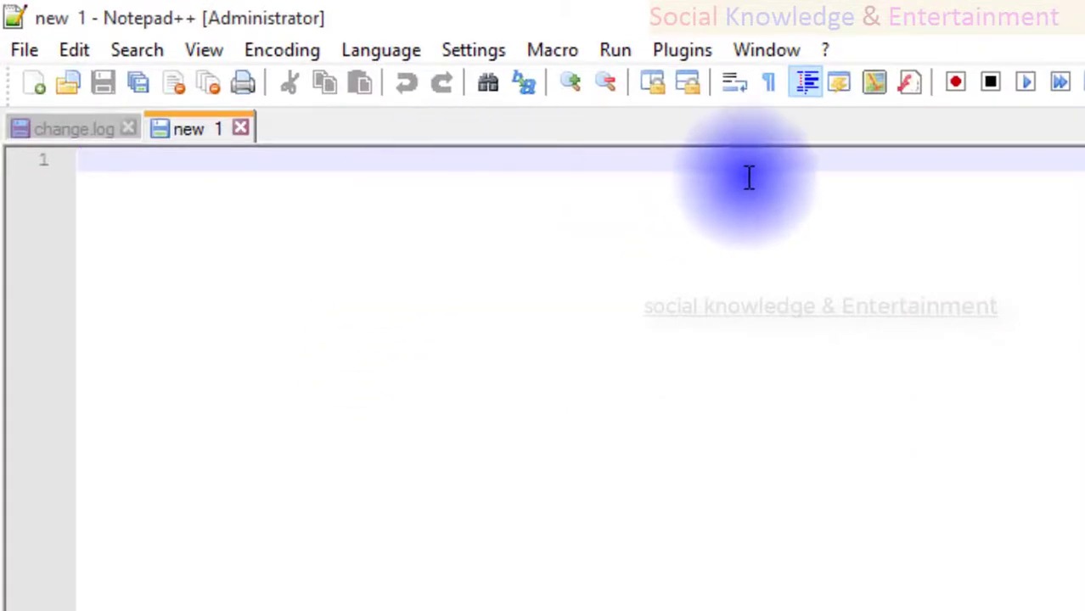
Open the home page link from the About Notepad++ information to test its internet access, and close the dialog.
click(824, 50)
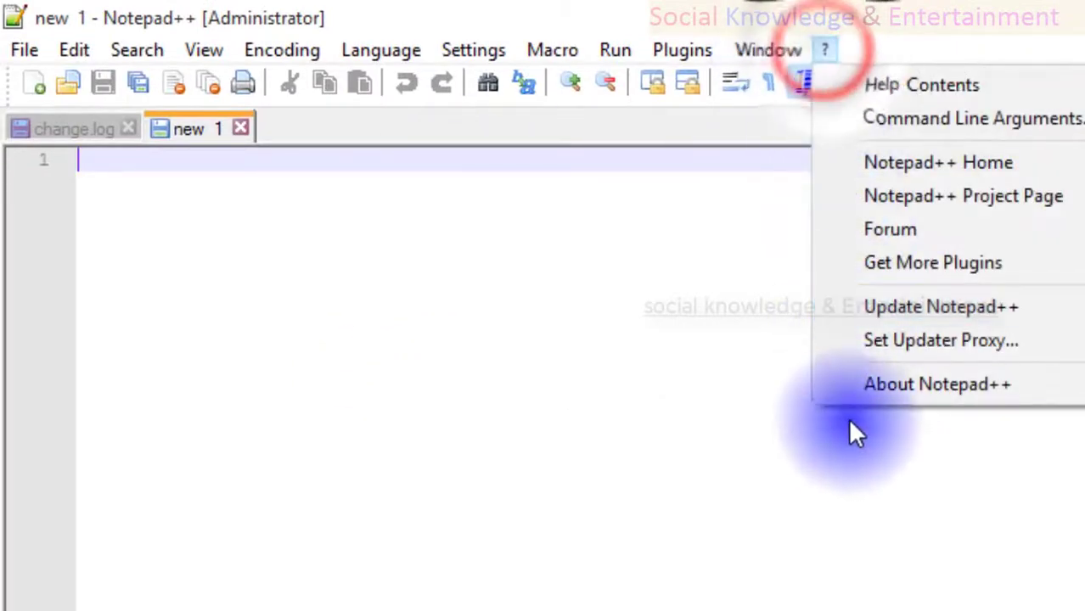
click(877, 384)
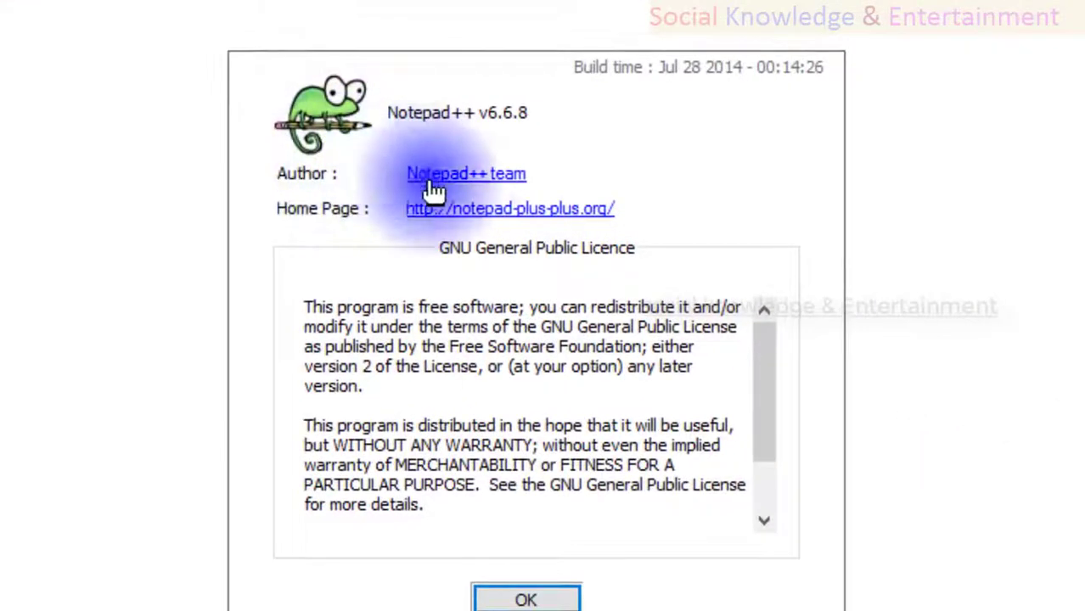
click(482, 215)
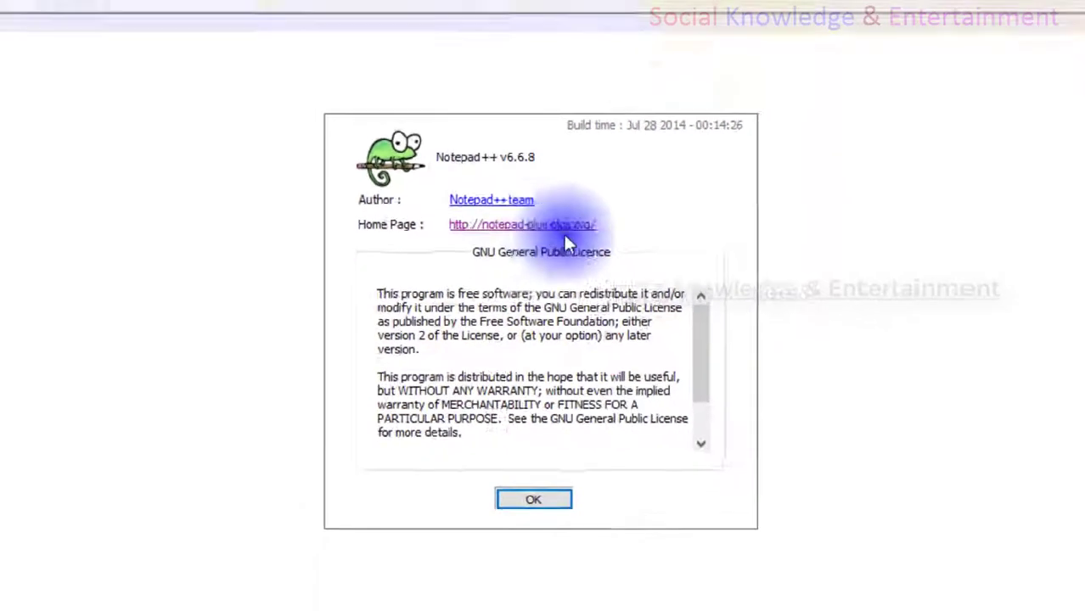
click(566, 230)
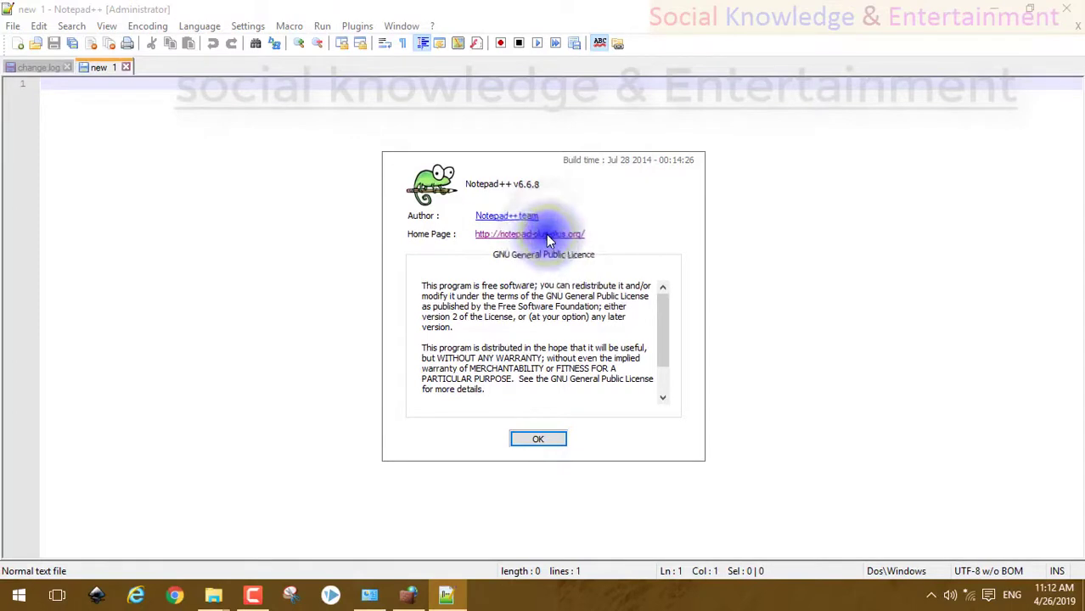
click(840, 309)
click(553, 434)
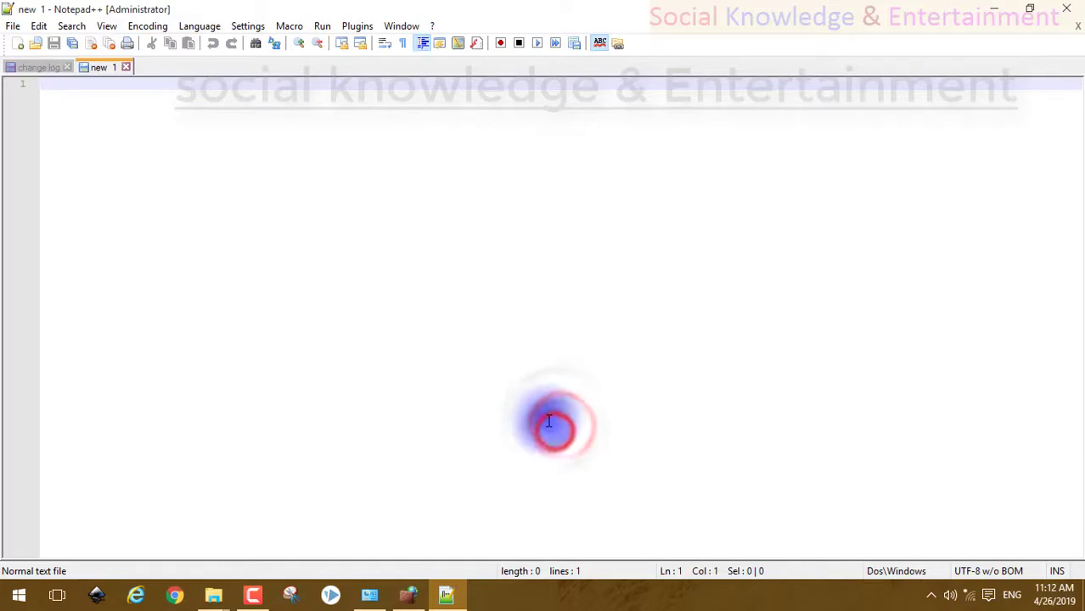
Switch back to Windows Firewall with Advanced Security and start a new outbound rule of the Custom type.
click(409, 594)
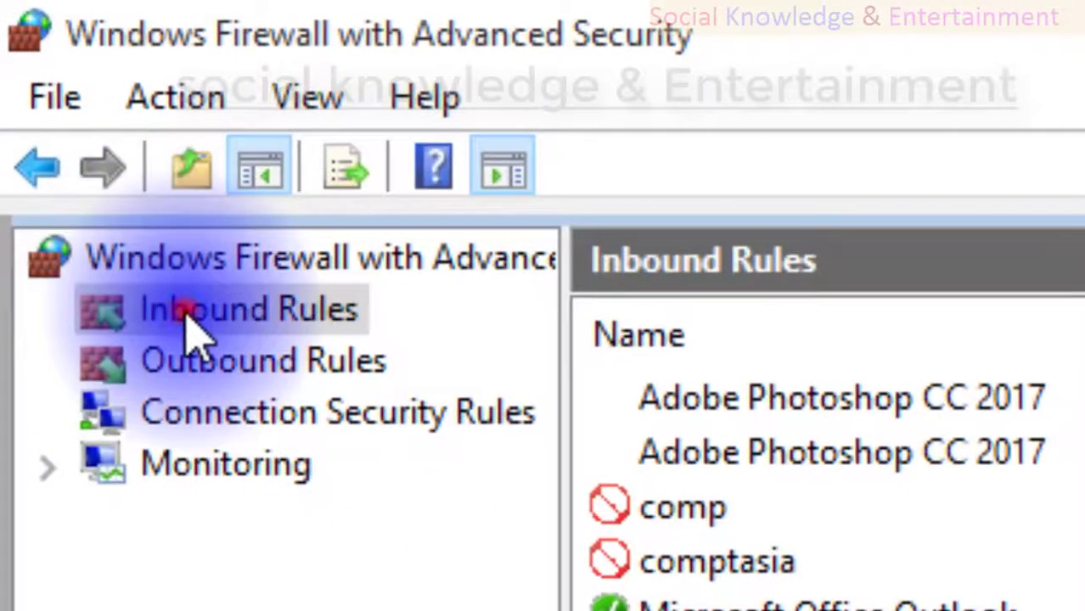
click(53, 87)
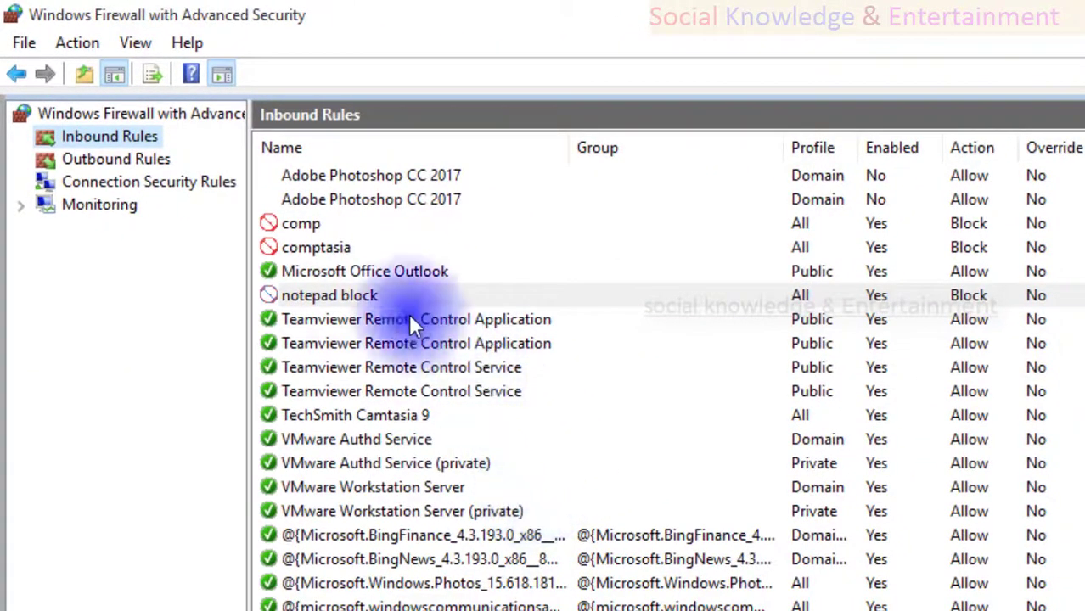
click(162, 164)
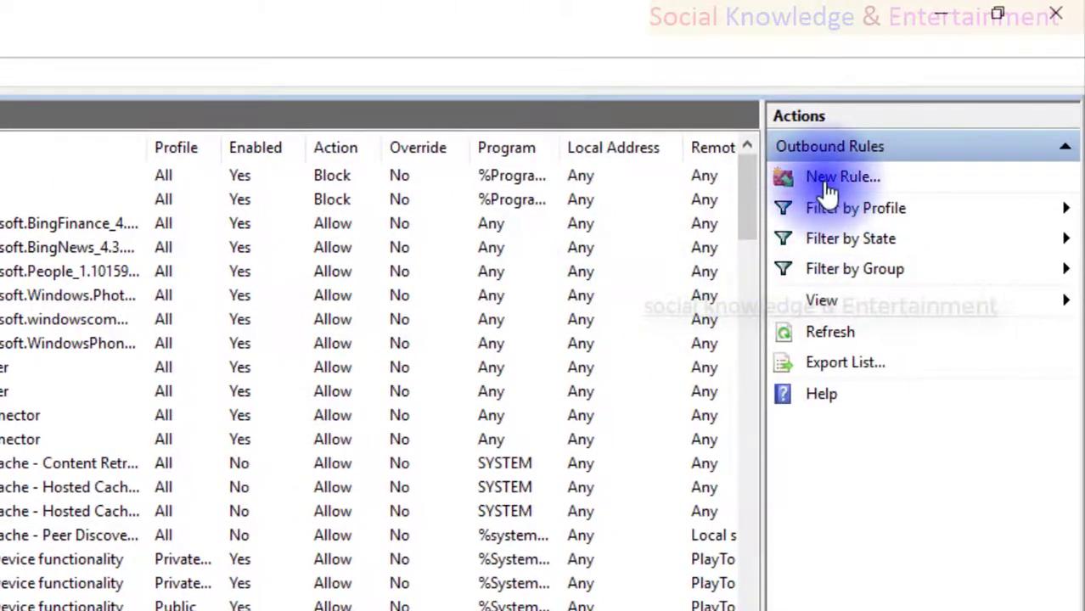
click(827, 182)
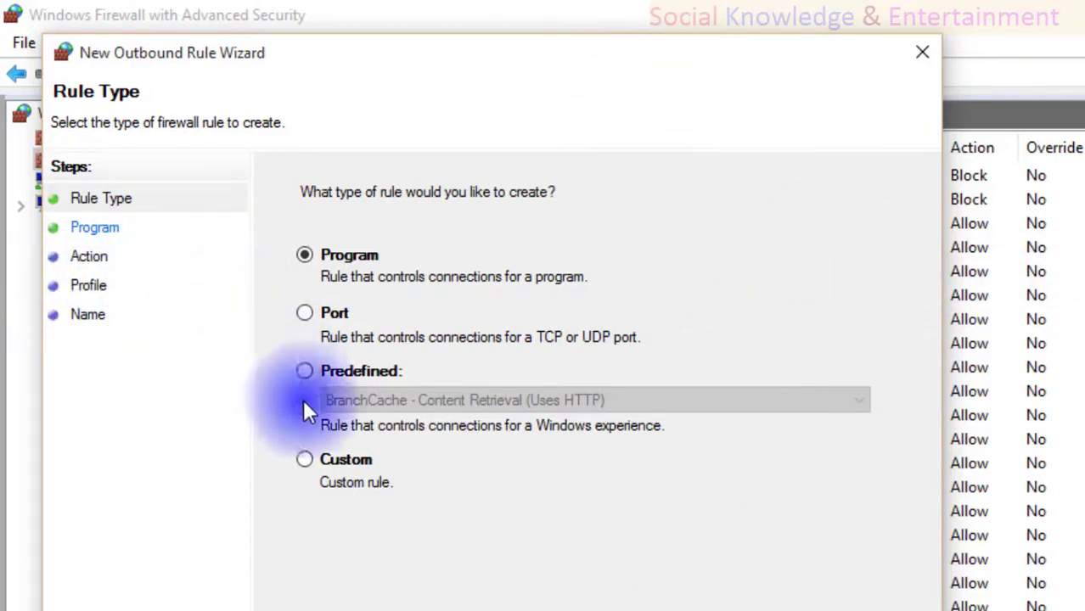
click(304, 459)
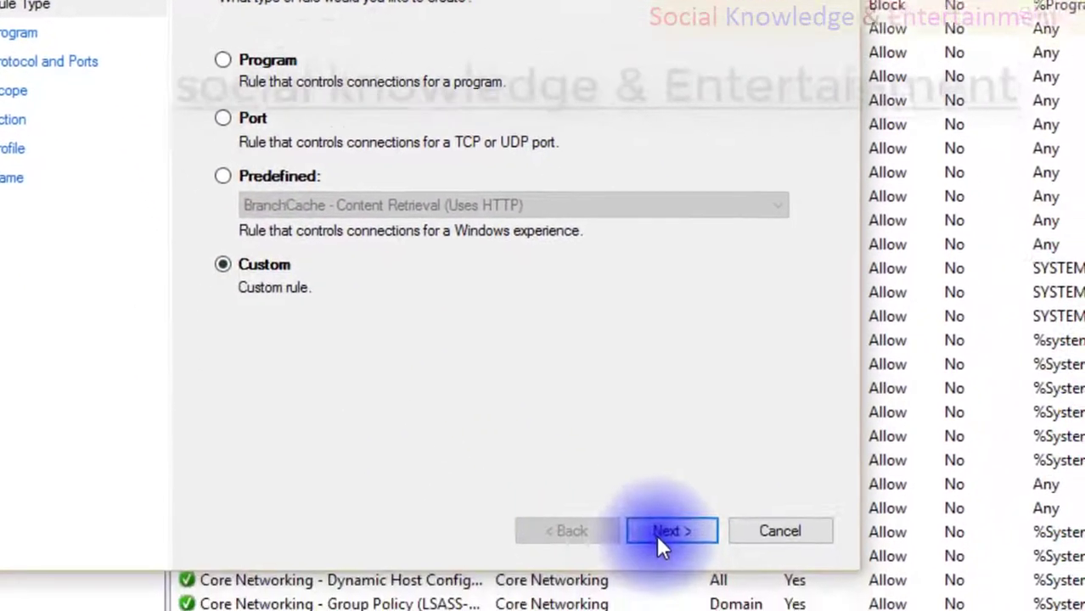
click(656, 535)
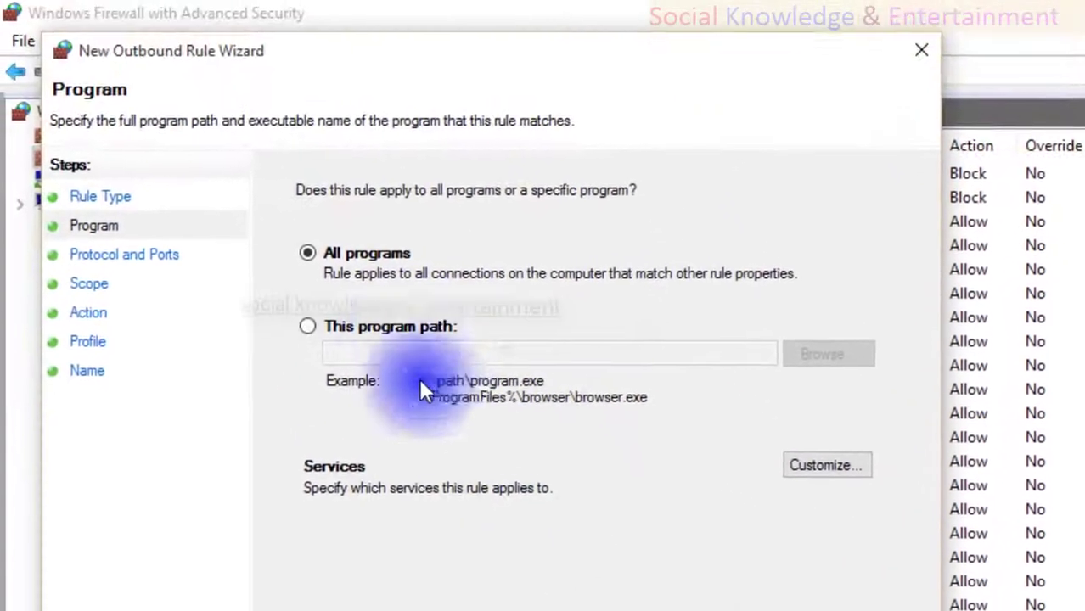
Limit the rule to a specific program path and start browsing for the program from This PC.
click(408, 331)
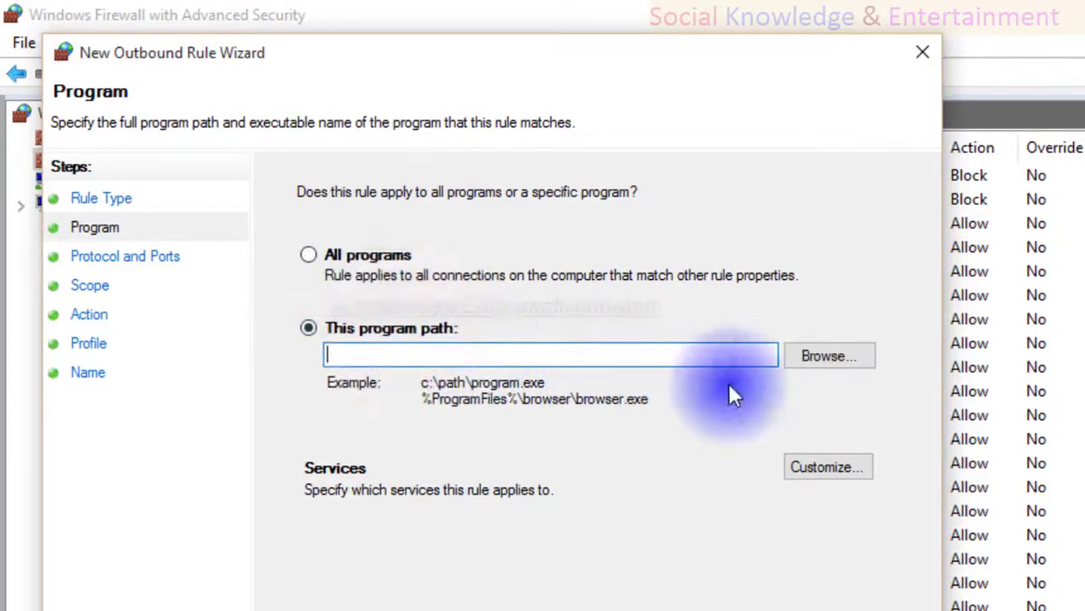
click(827, 355)
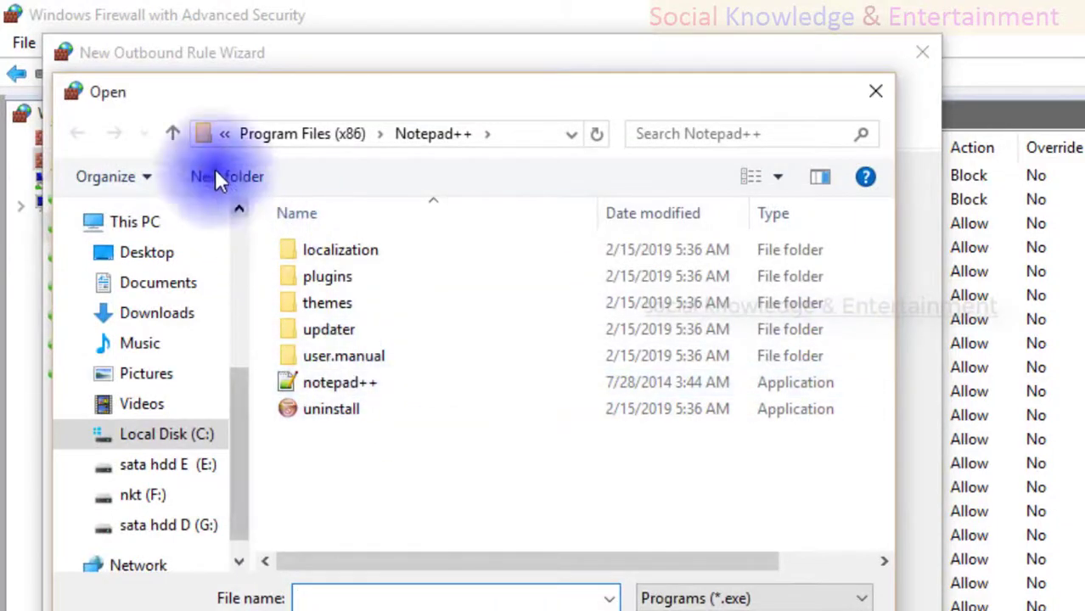
click(171, 130)
scroll(533, 375, down, 2)
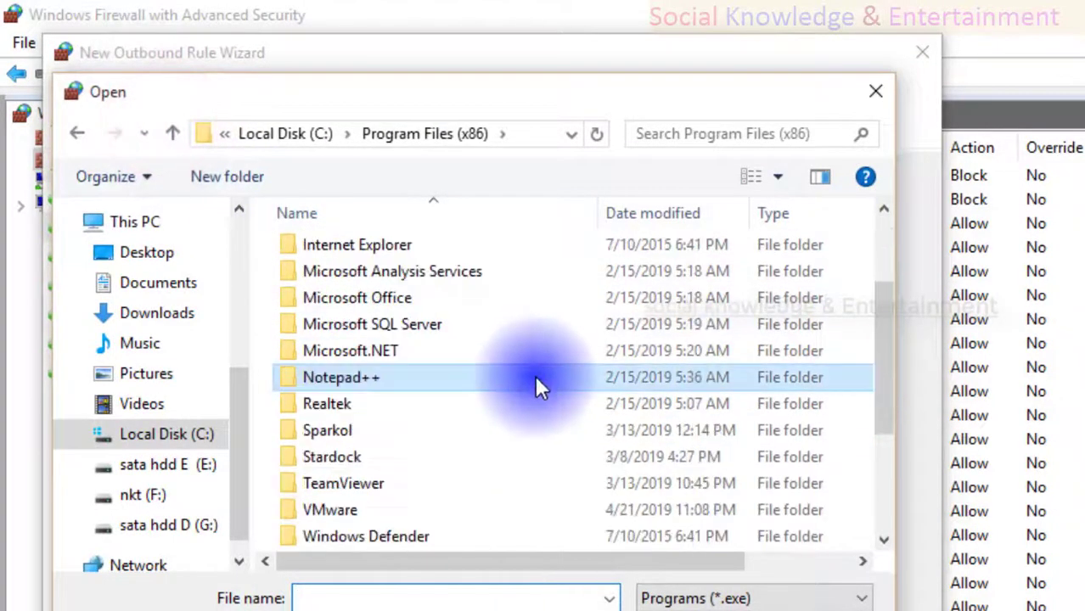
click(175, 133)
click(123, 222)
scroll(424, 331, down, 3)
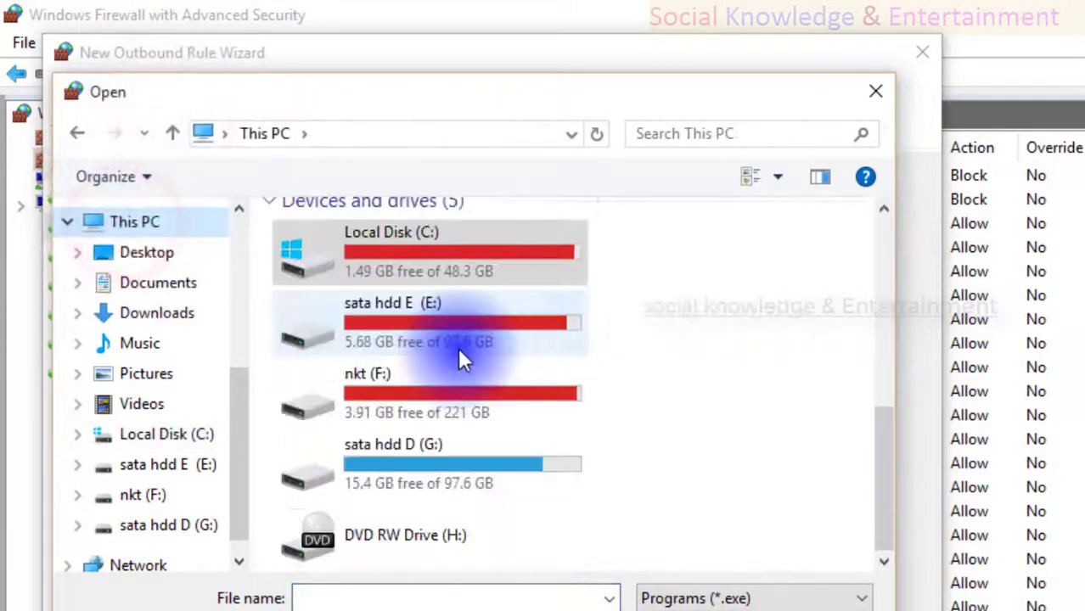
Open the Notepad++ folder inside Program Files (x86) on Local Disk (C:).
click(450, 253)
double_click(450, 252)
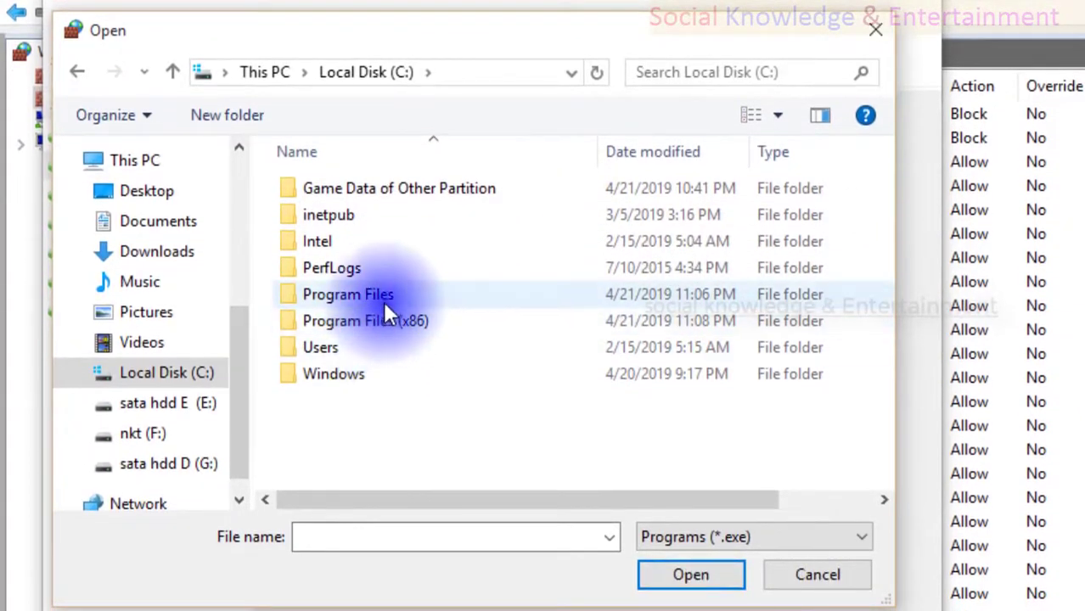
double_click(382, 320)
scroll(379, 309, down, 2)
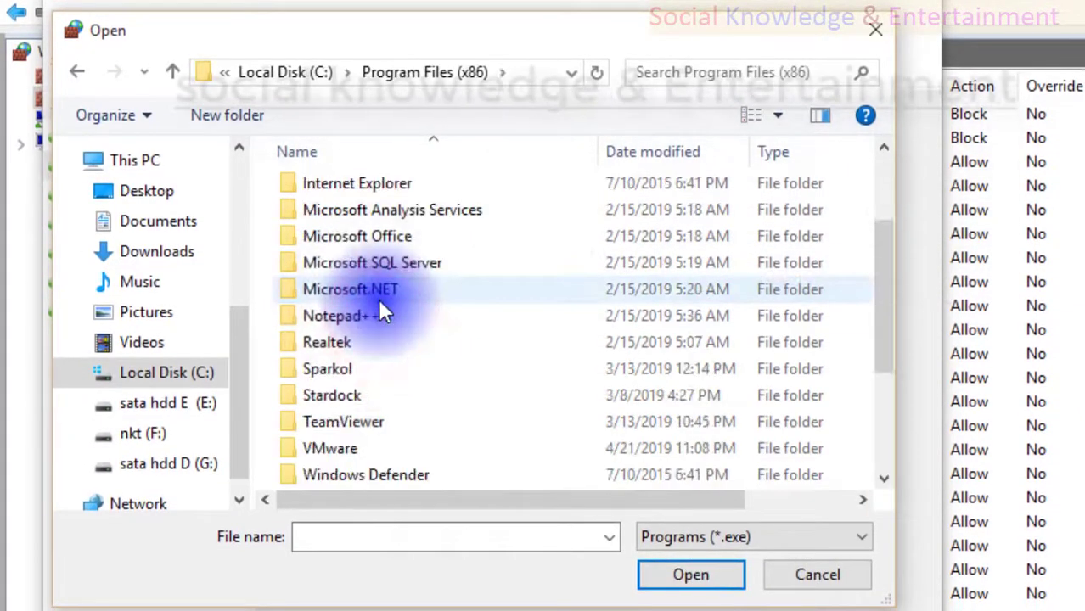
click(384, 322)
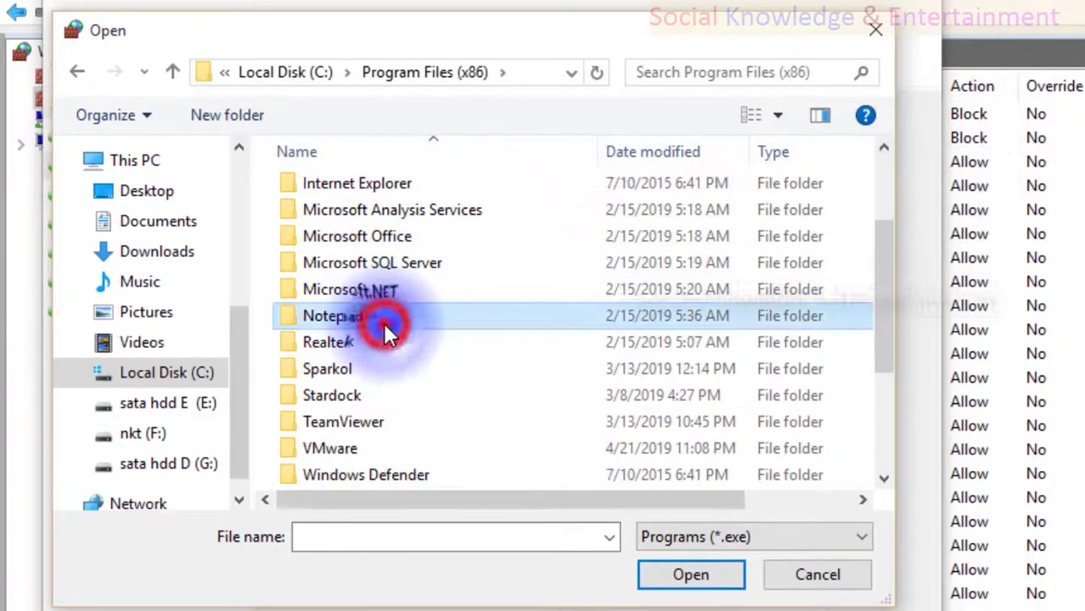
double_click(383, 323)
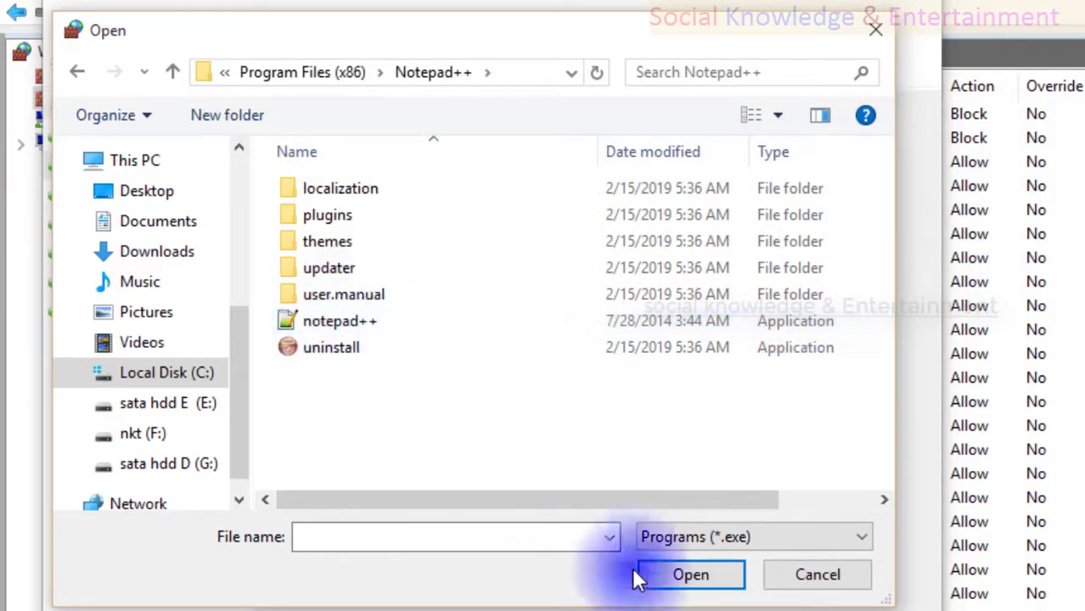
Look inside the plugins folder and return to the Notepad++ program folder.
click(409, 323)
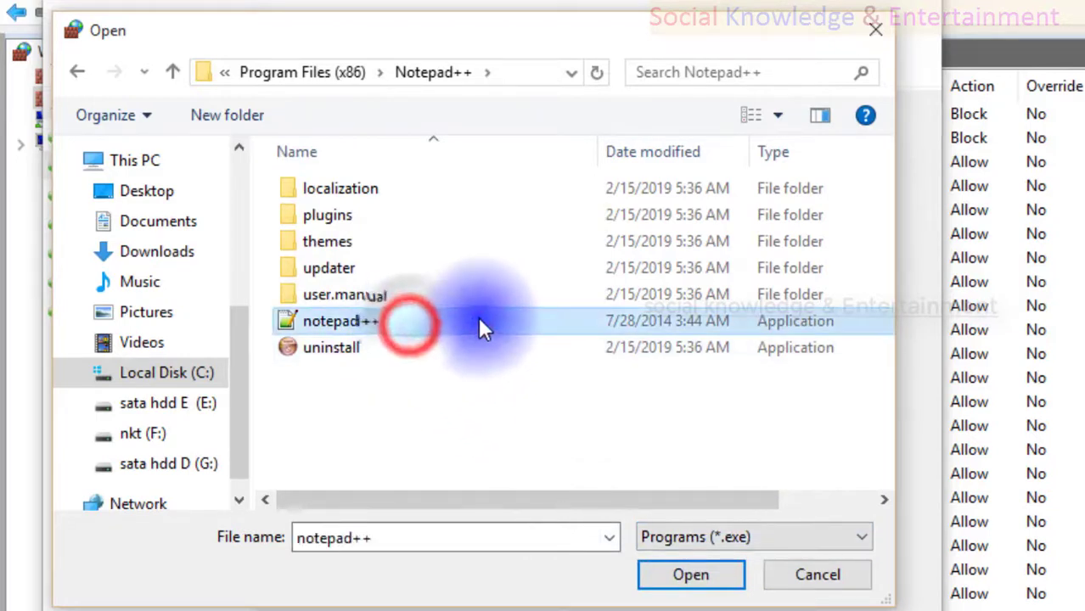
double_click(364, 223)
click(176, 74)
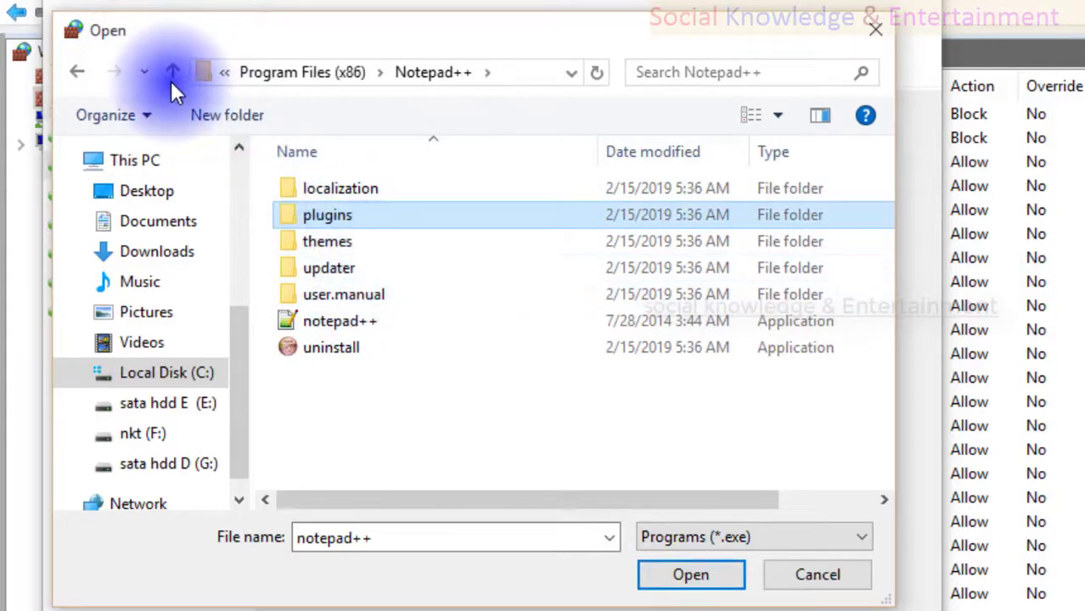
click(171, 76)
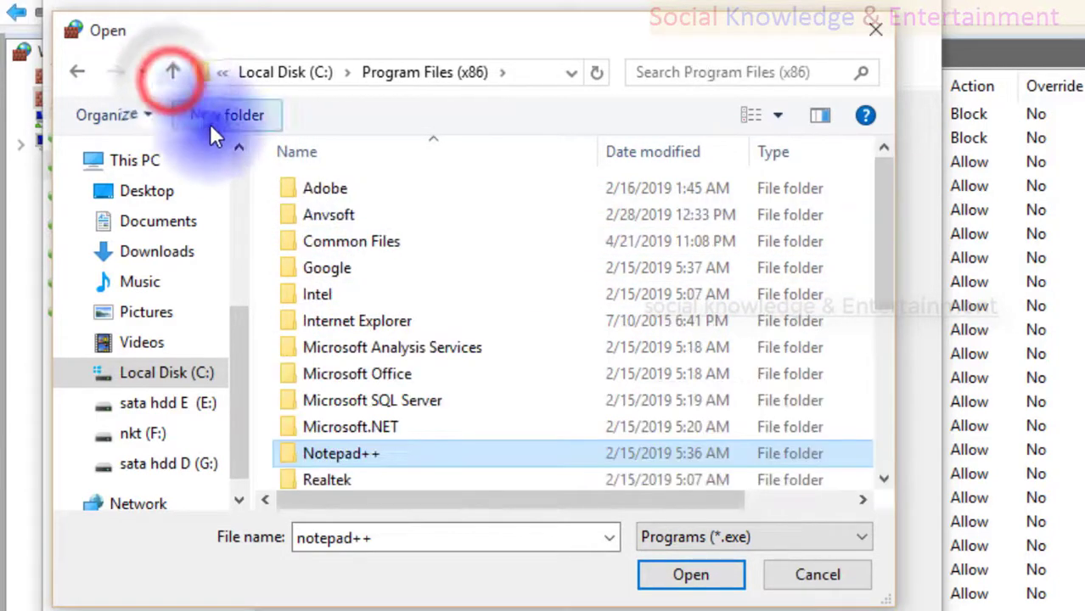
click(451, 450)
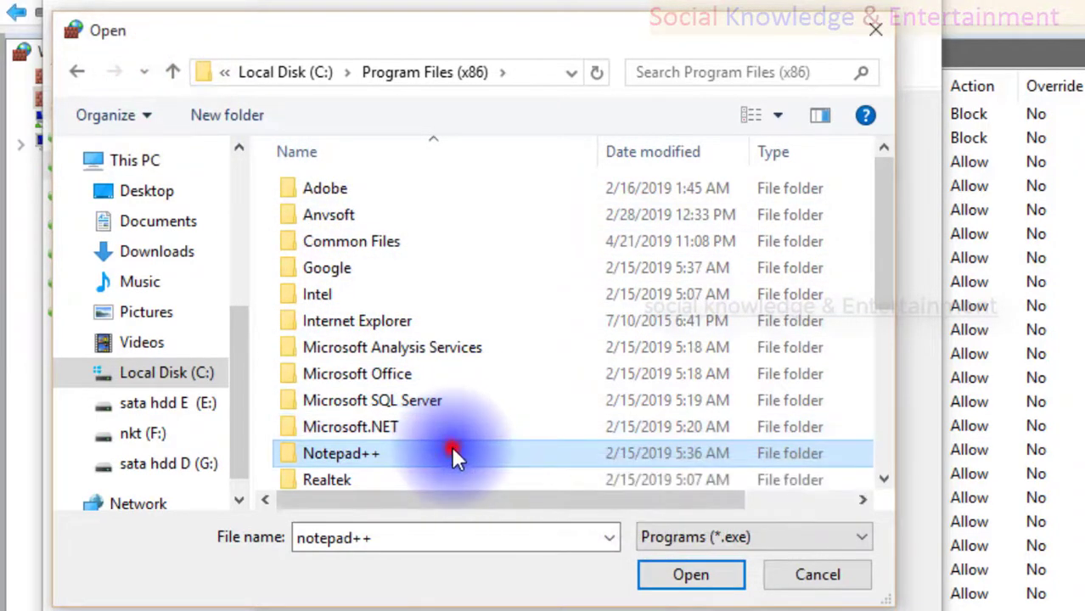
double_click(452, 452)
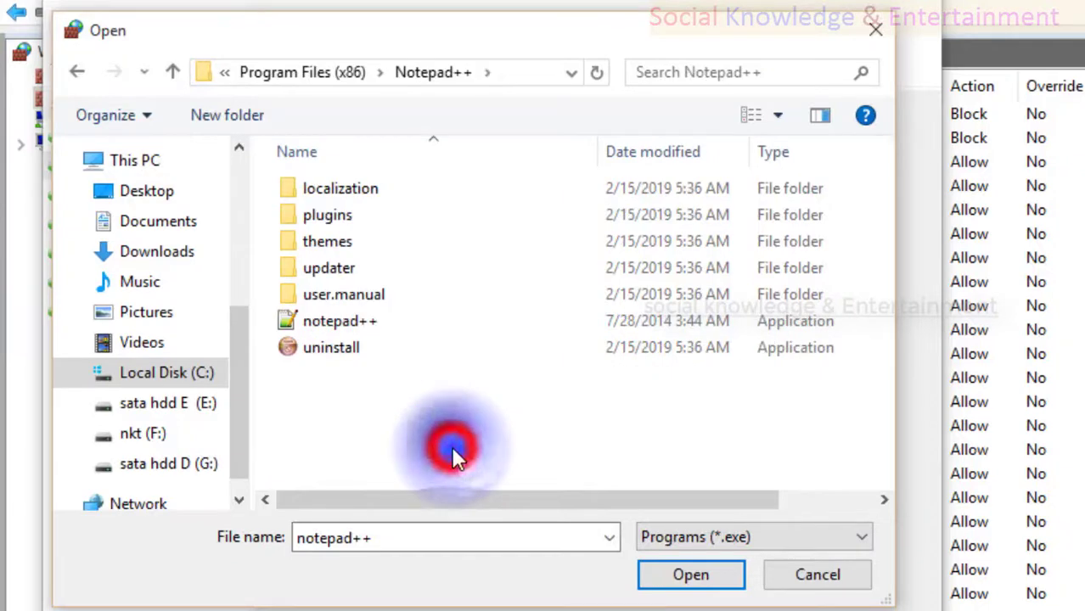
Choose the notepad++ application as the rule's program and continue to the protocol and port settings.
click(369, 320)
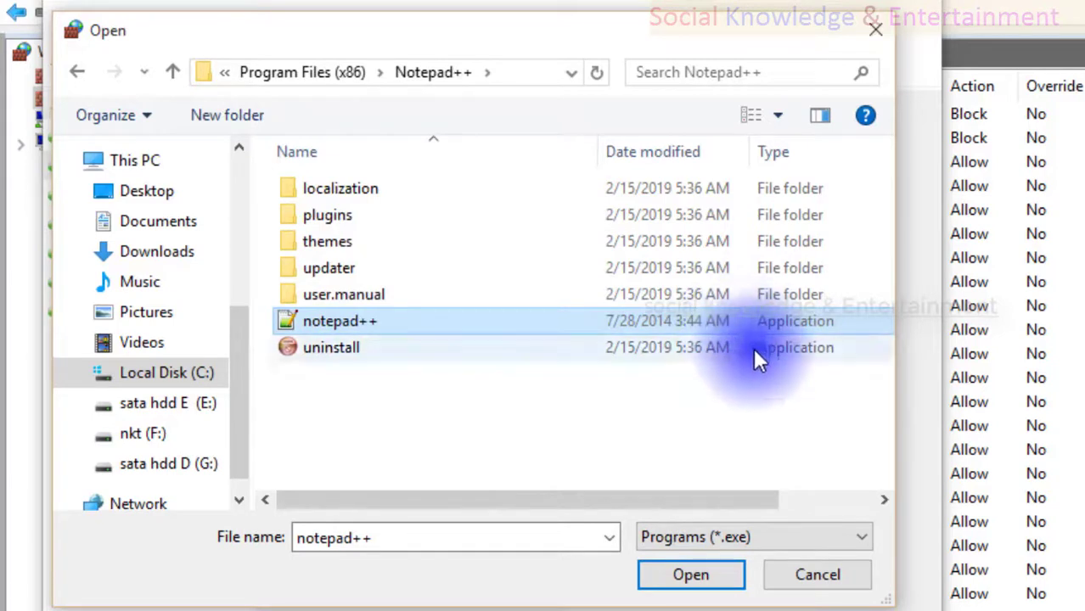
click(356, 351)
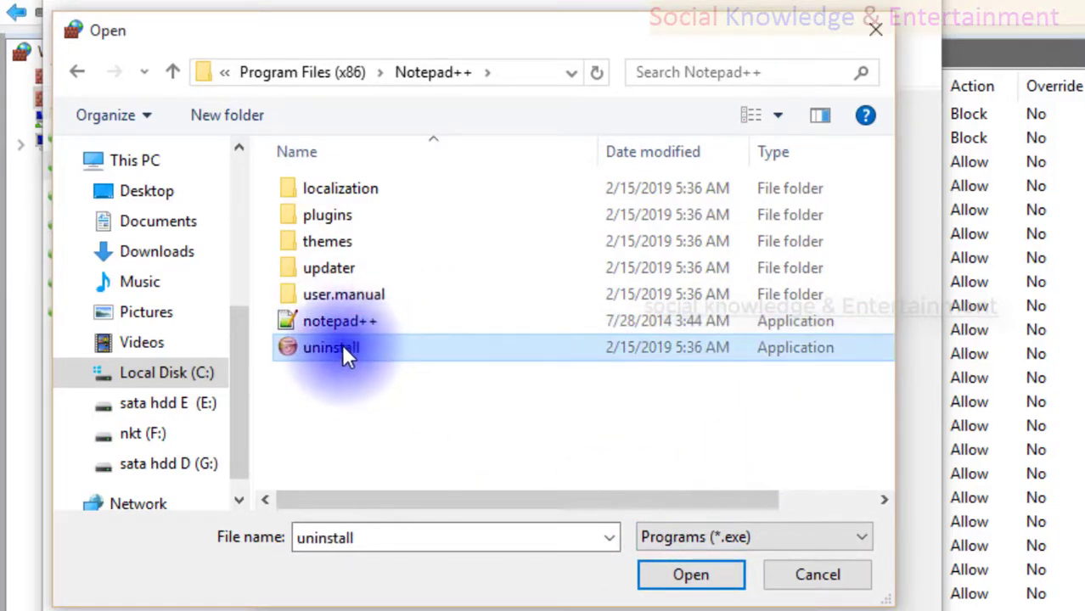
click(357, 323)
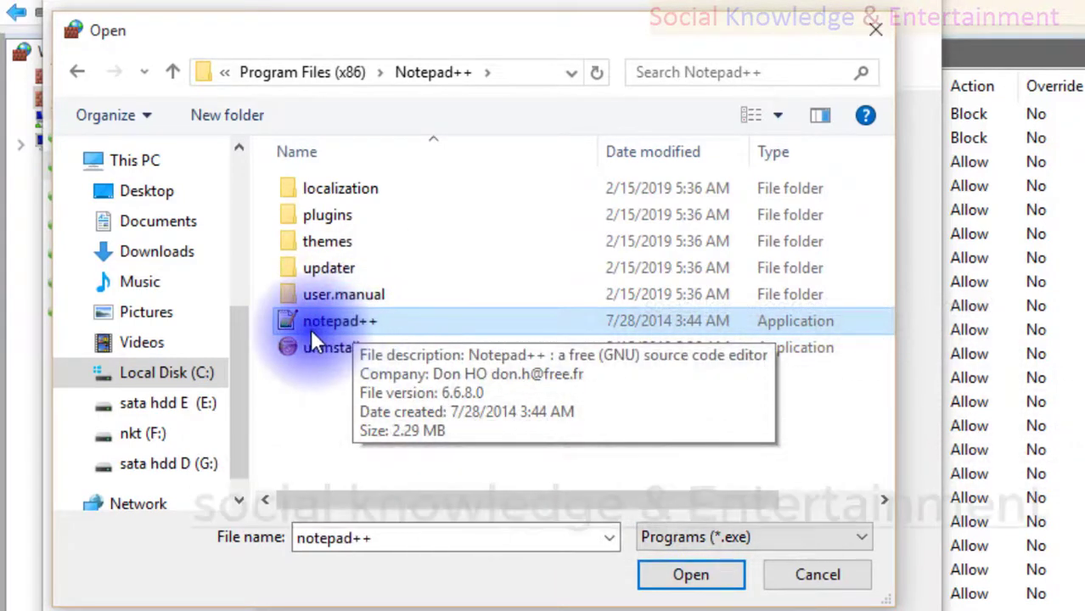
click(687, 577)
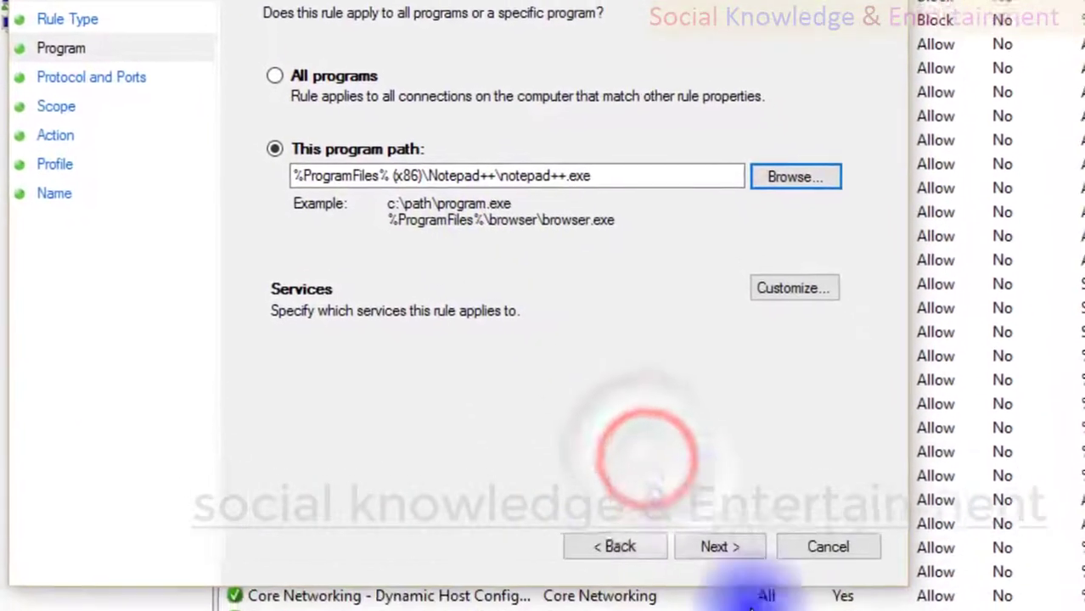
click(717, 522)
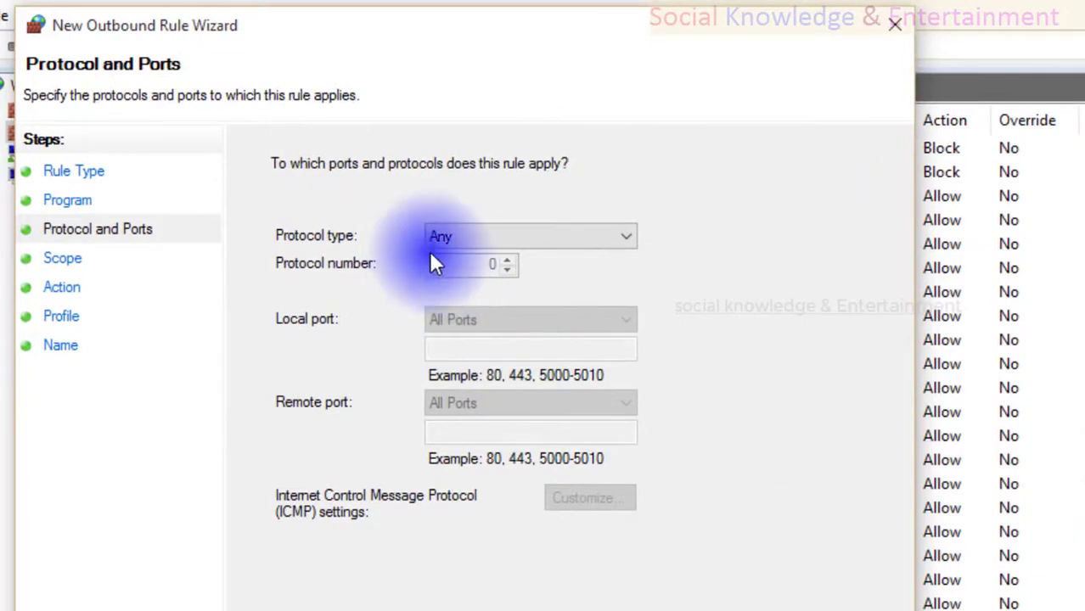
Examine the protocol types available for the rule without changing the selection.
click(501, 235)
click(502, 235)
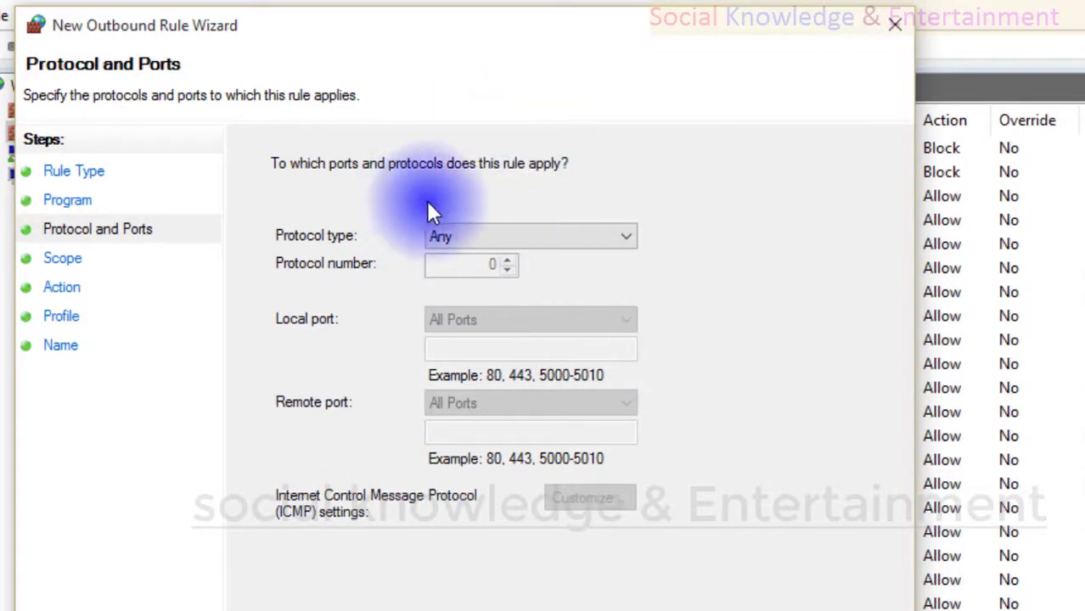
click(525, 238)
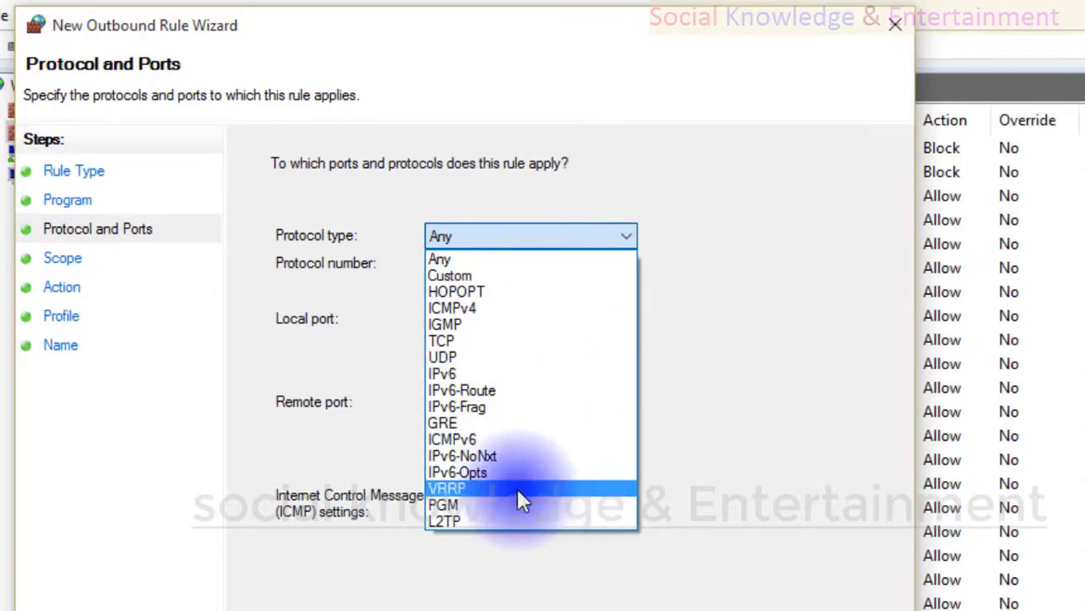
click(773, 354)
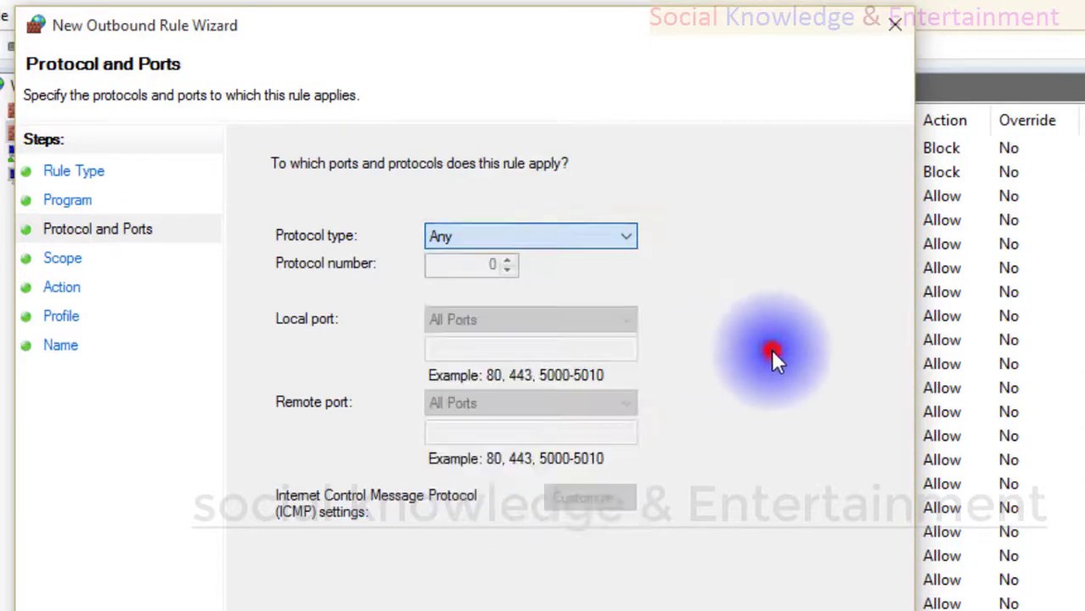
click(513, 241)
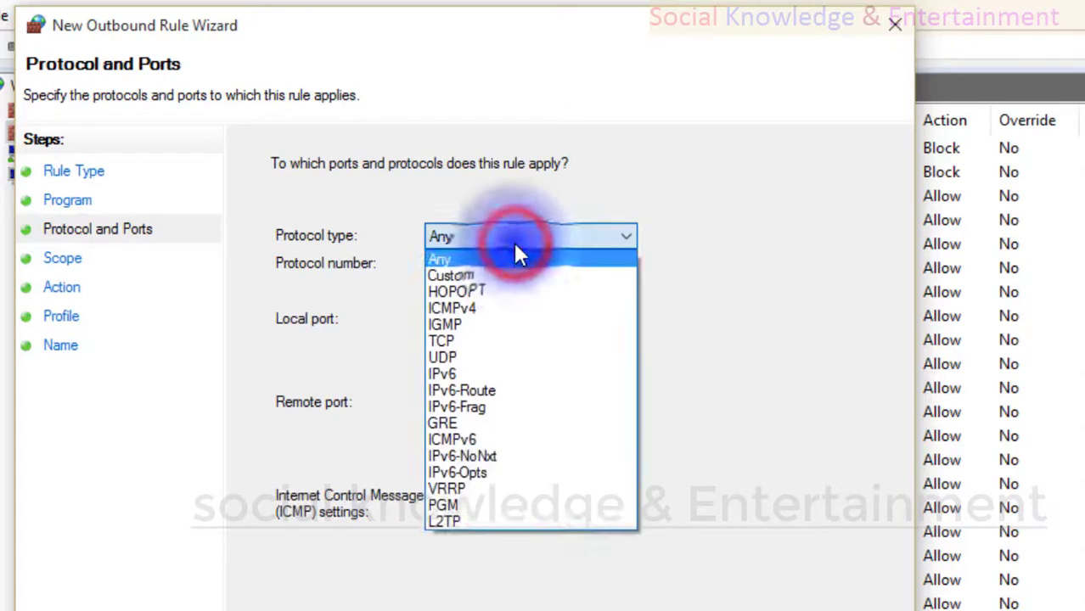
click(513, 242)
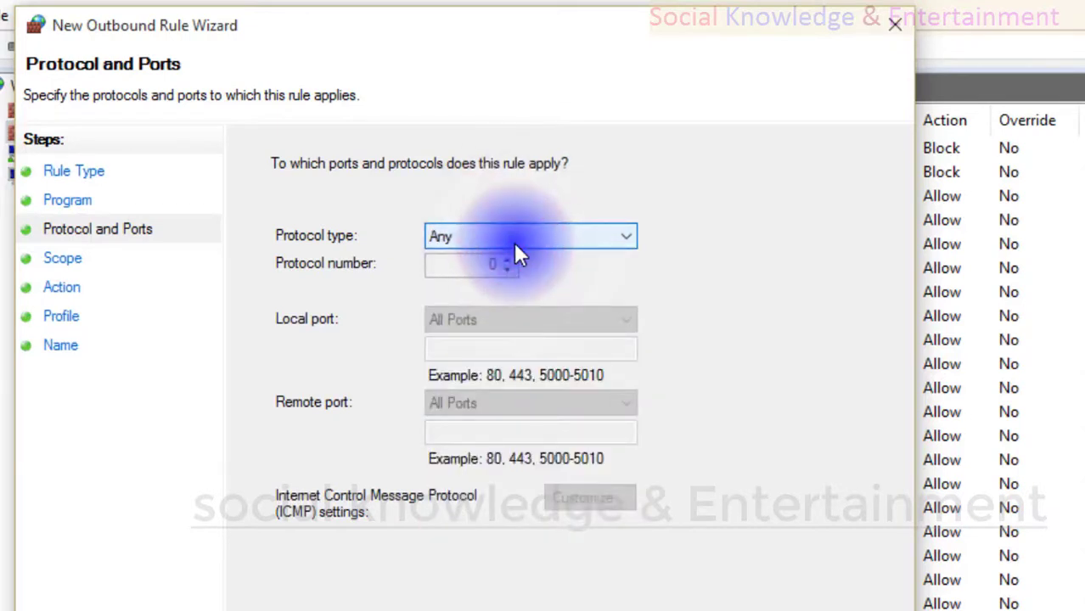
click(515, 246)
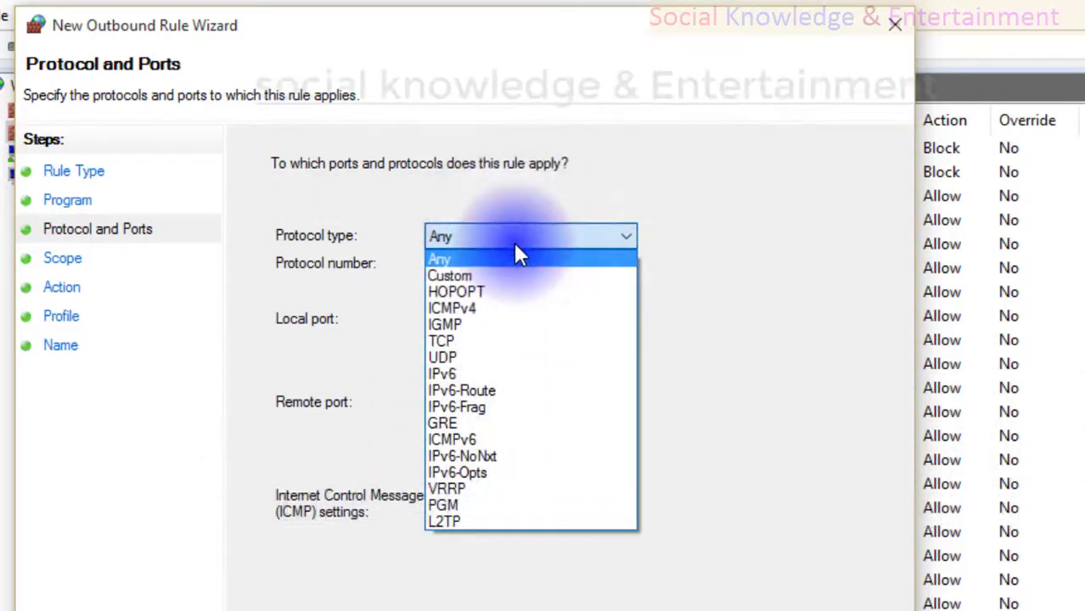
click(514, 244)
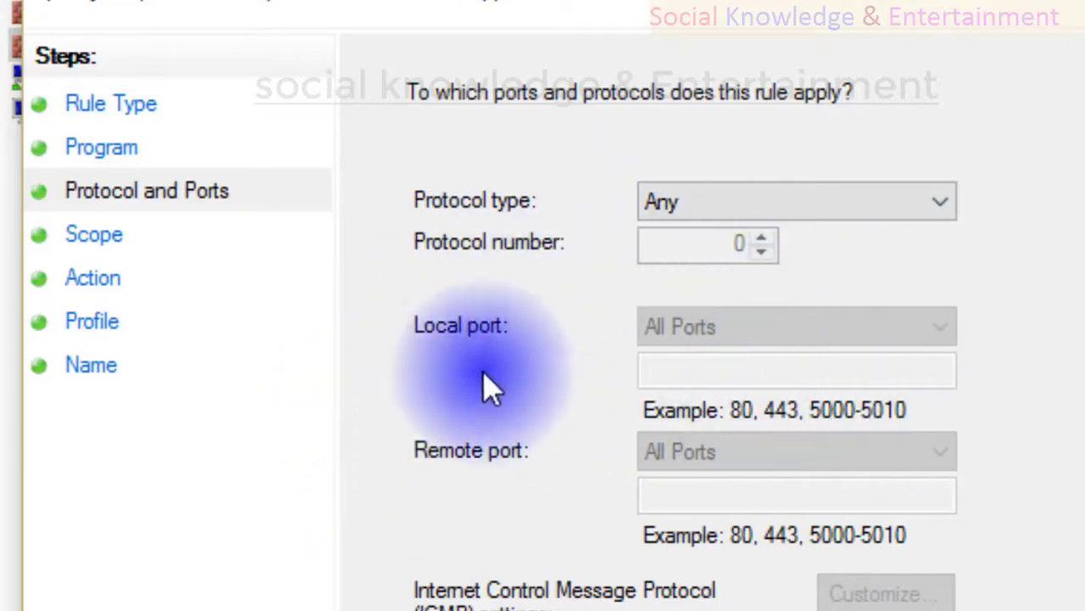
Try IGMP as the rule's protocol type and set it back to Any.
click(699, 370)
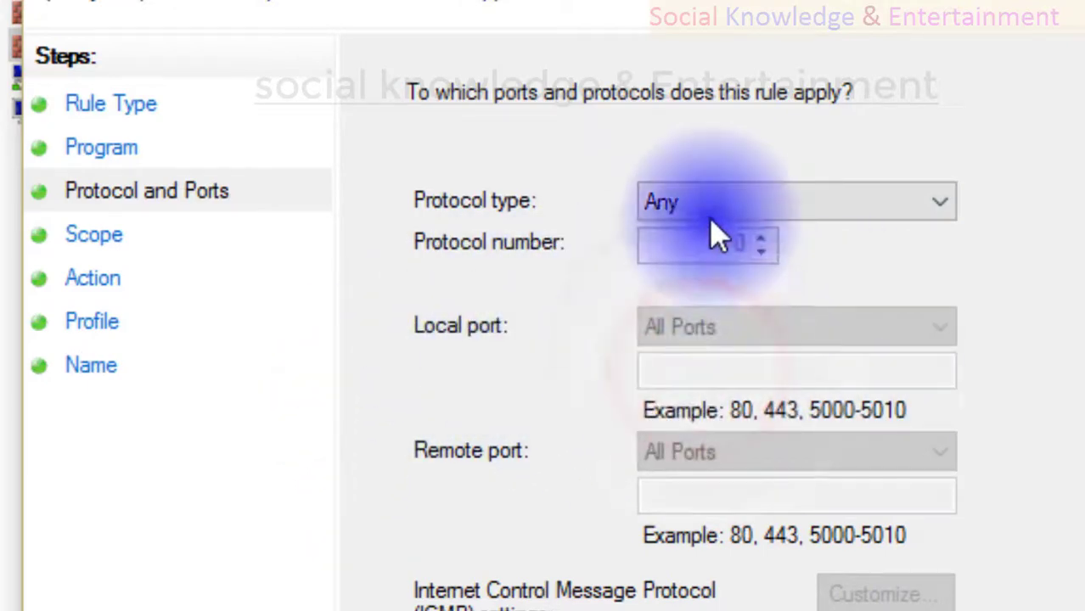
click(712, 213)
click(719, 338)
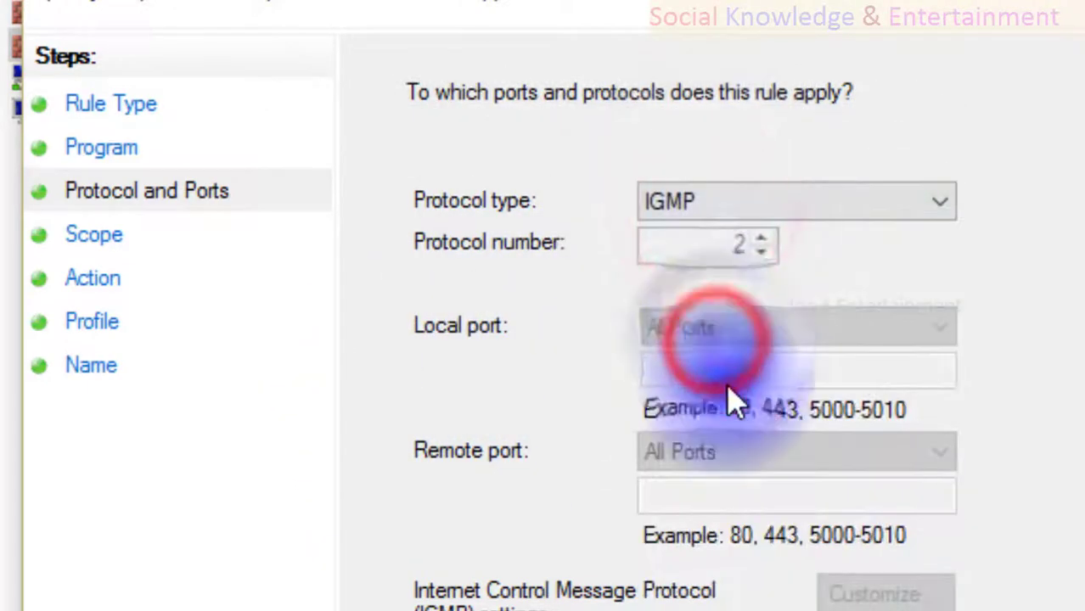
click(673, 204)
click(723, 240)
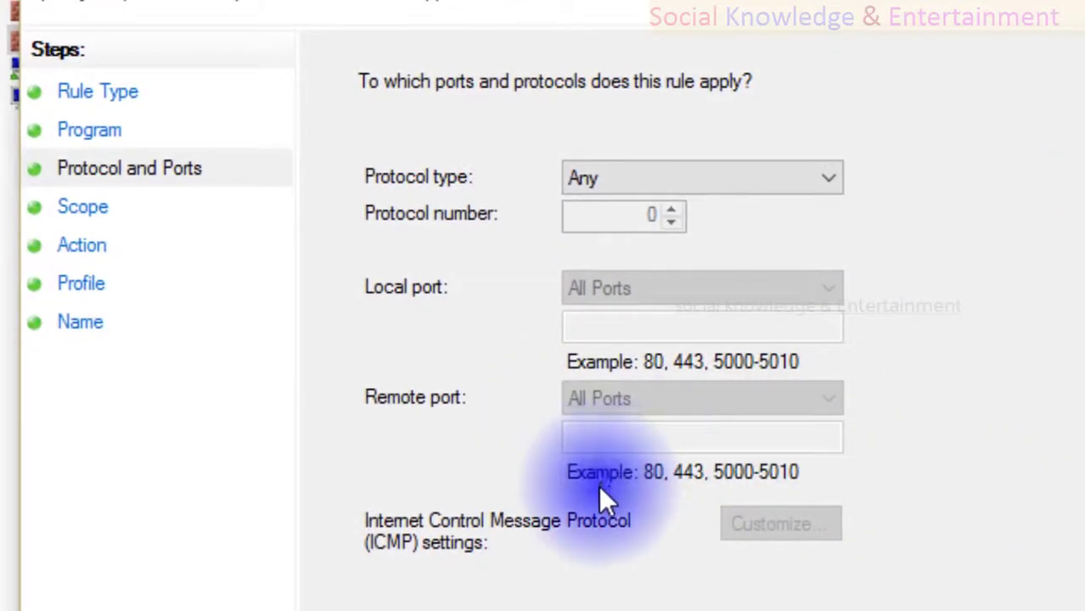
Continue to the scope settings and start adding a specific local IP address for the rule.
click(588, 435)
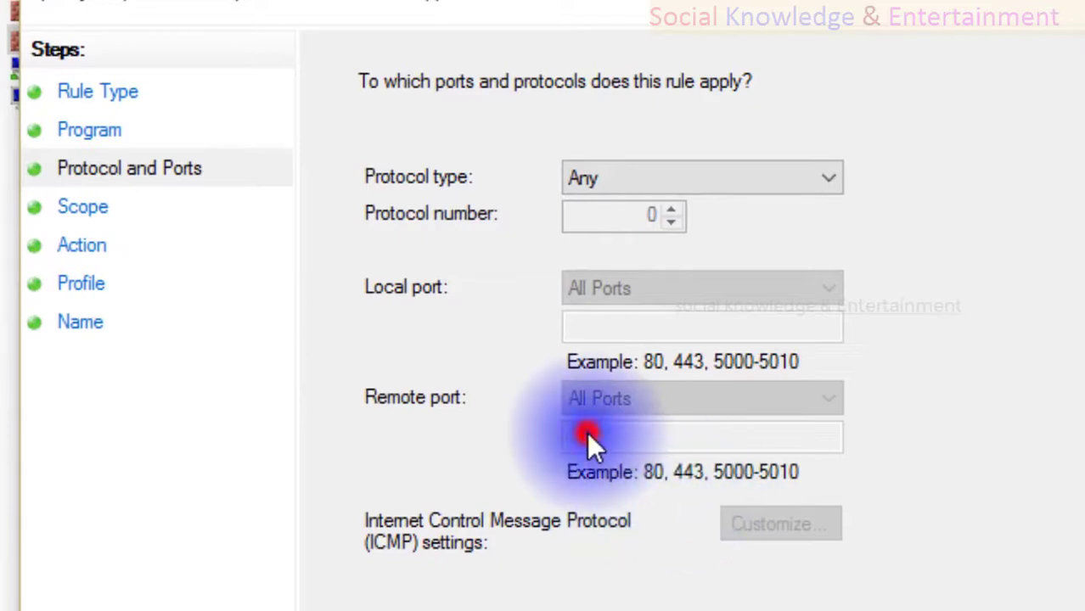
click(857, 597)
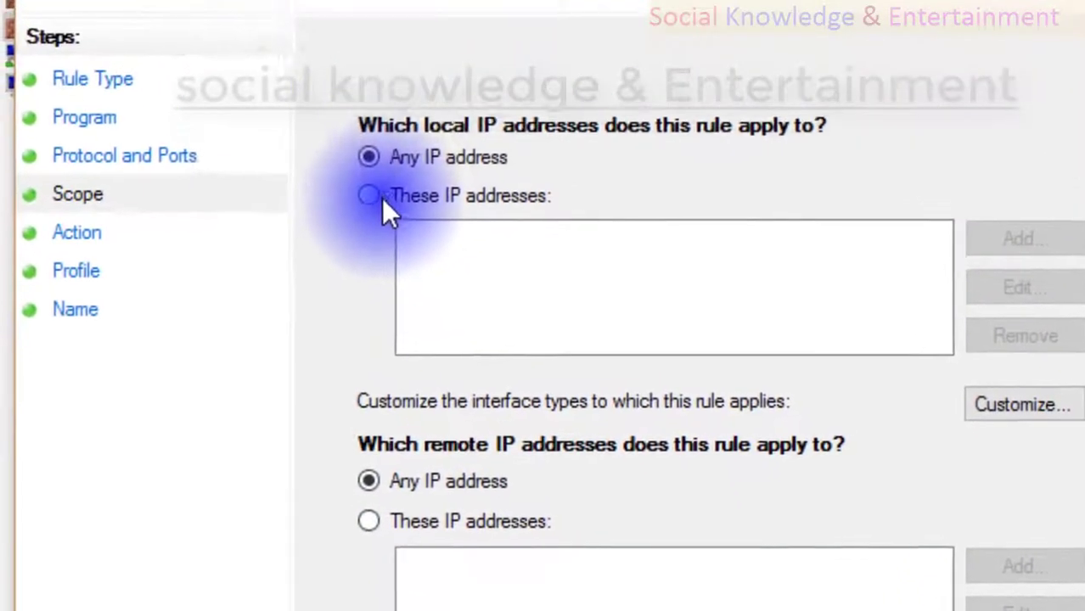
click(379, 196)
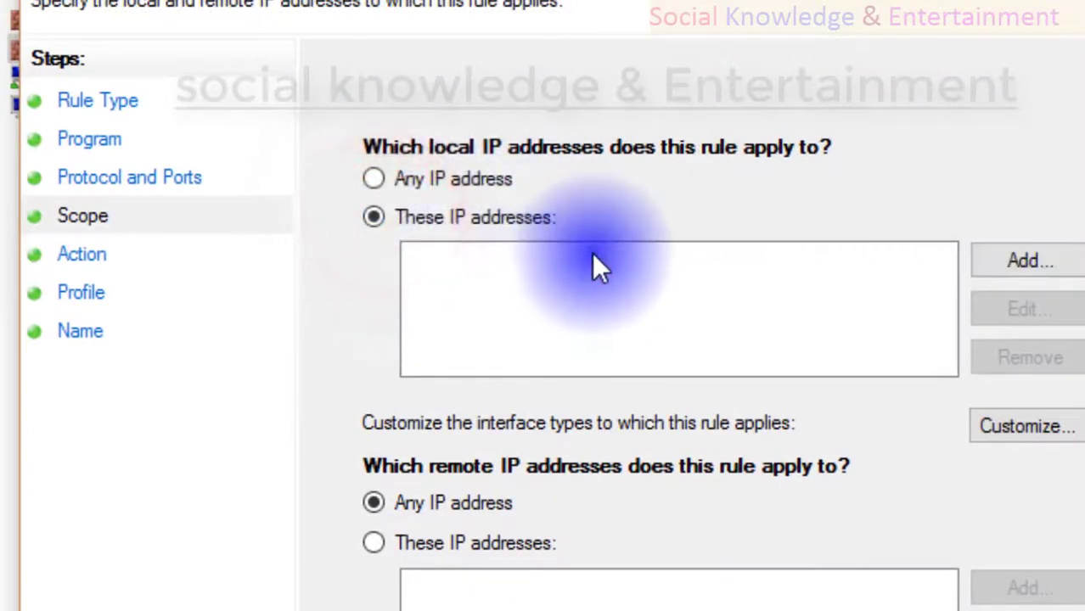
click(1010, 260)
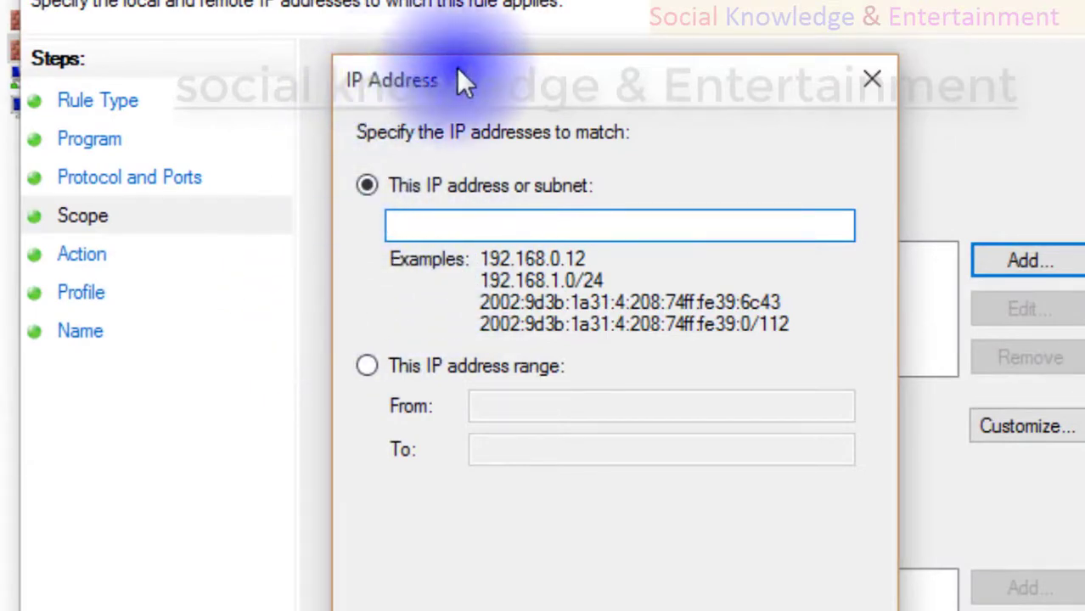
drag(461, 67, 1084, 17)
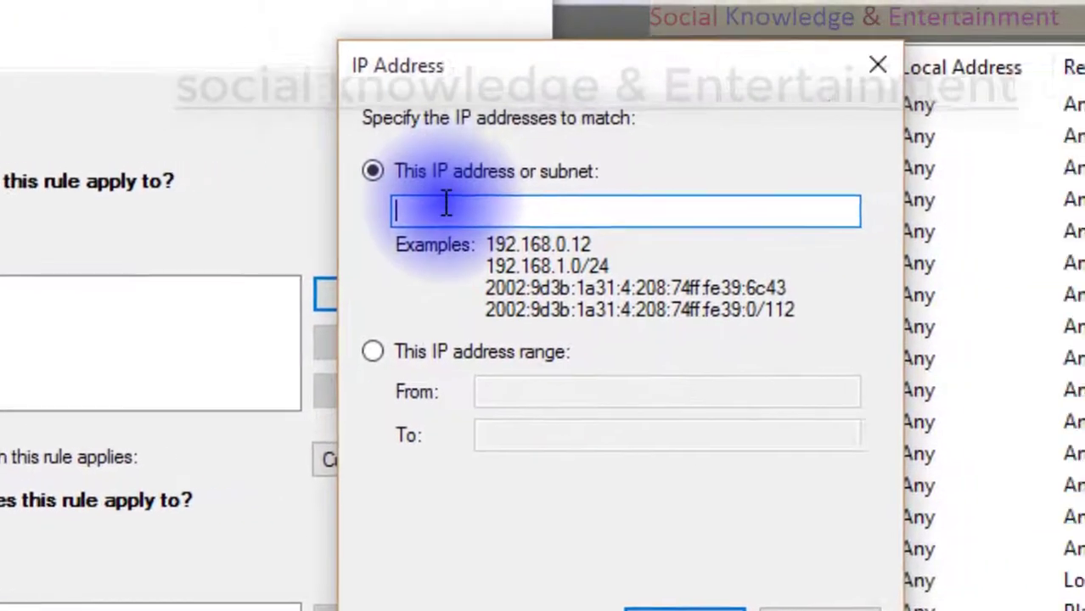
Enter 192.168.112.121 as the single local IP address or subnet to match.
click(404, 172)
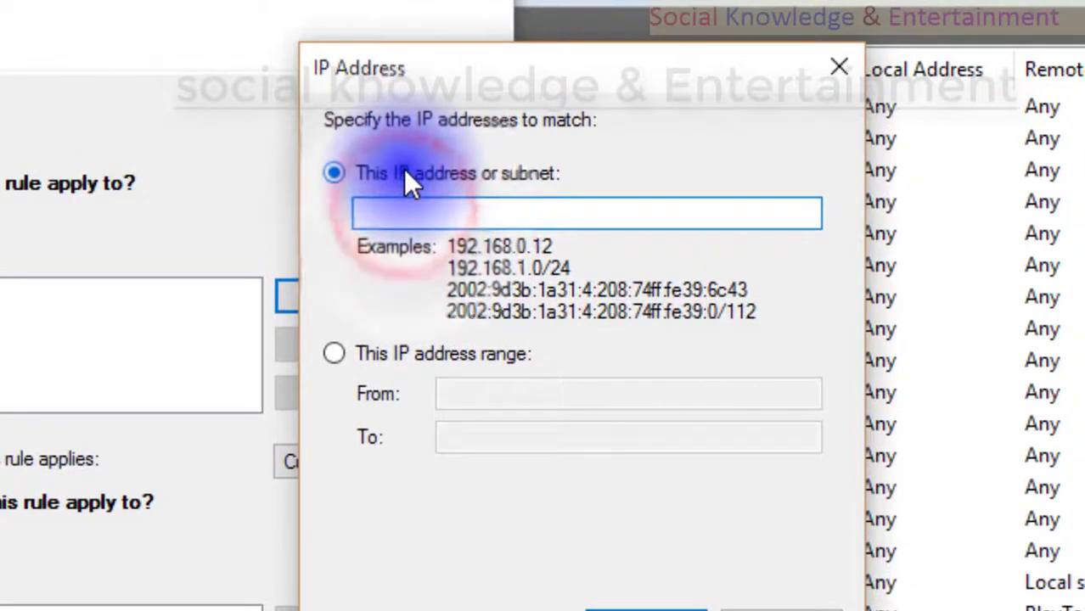
click(408, 215)
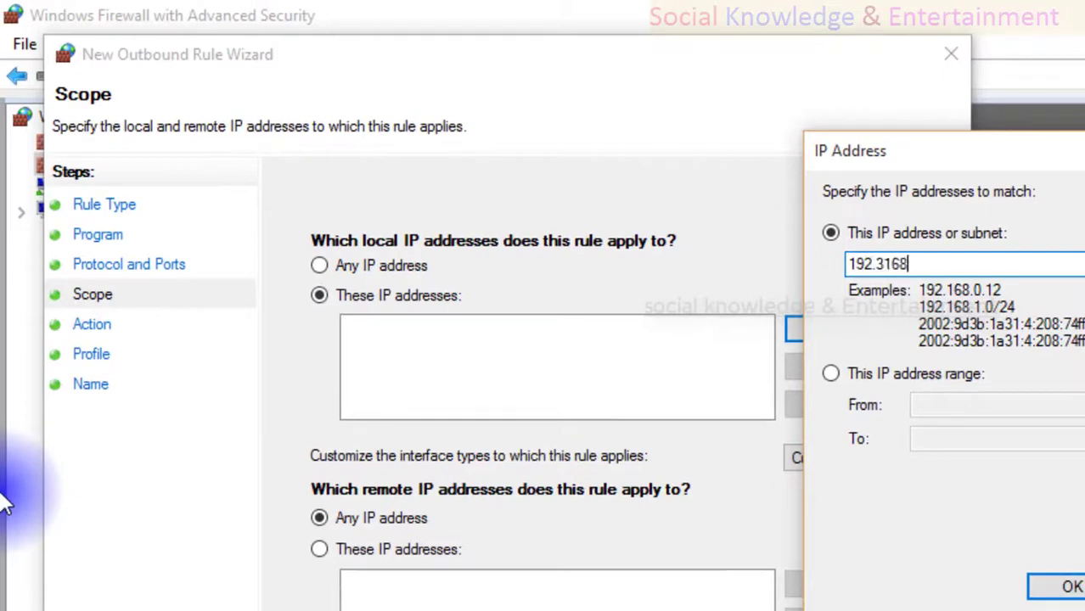
text(112.121)
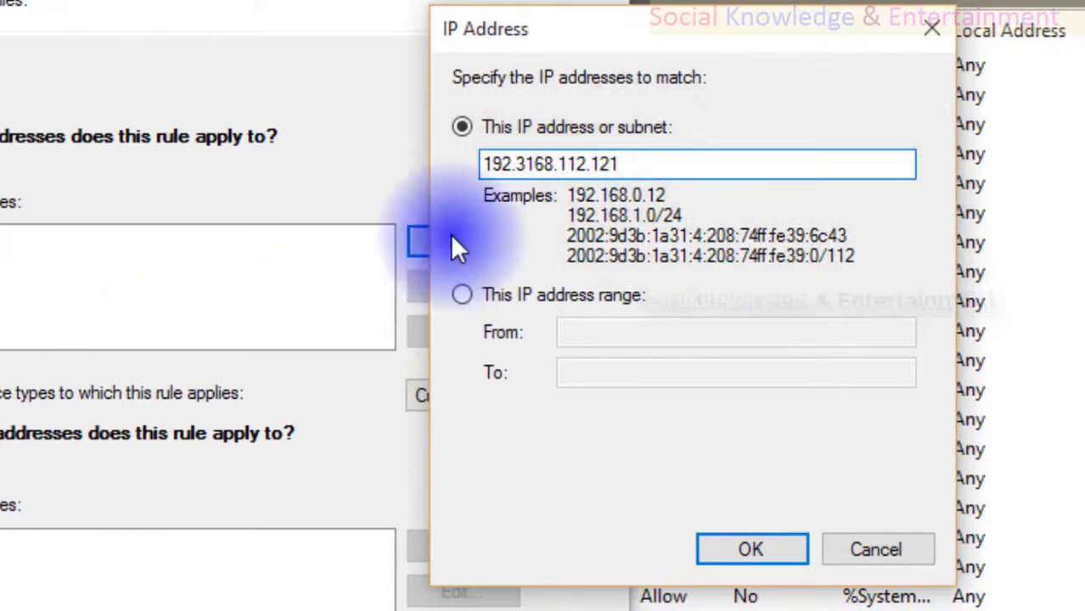
drag(662, 163, 415, 166)
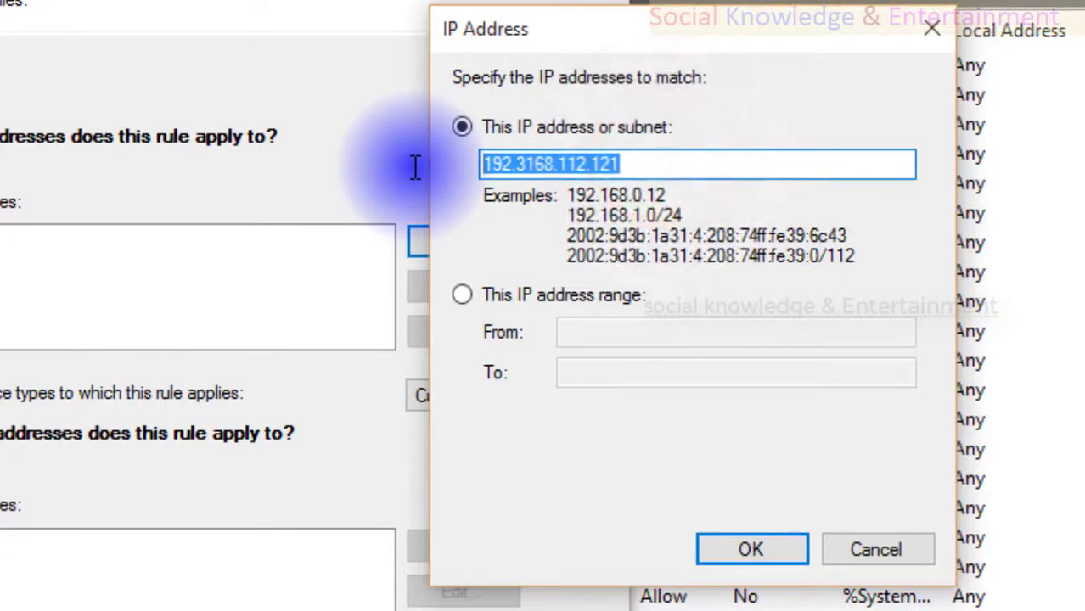
click(635, 165)
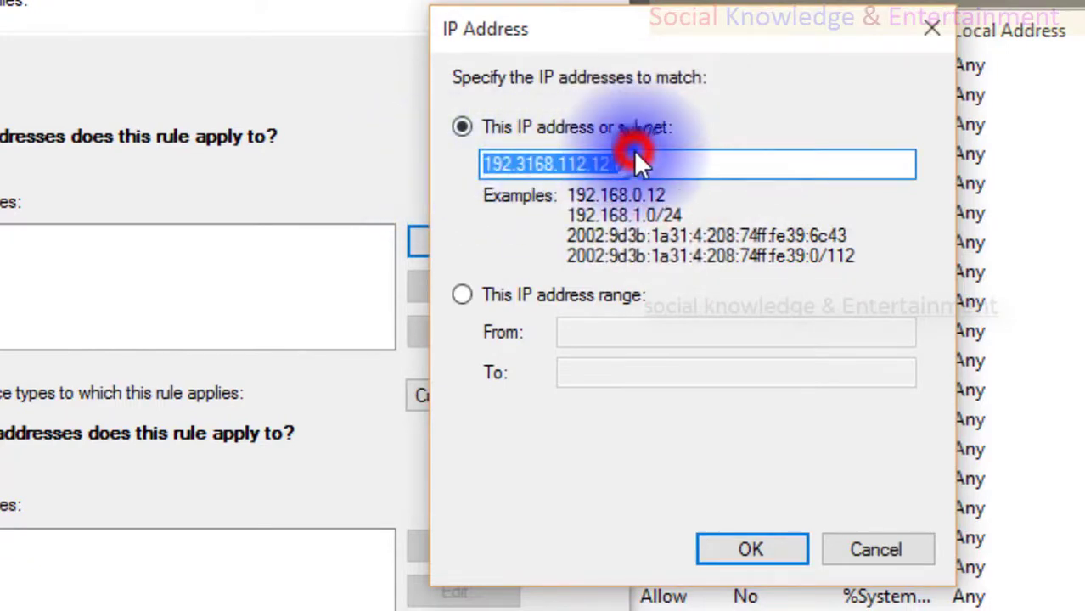
click(532, 165)
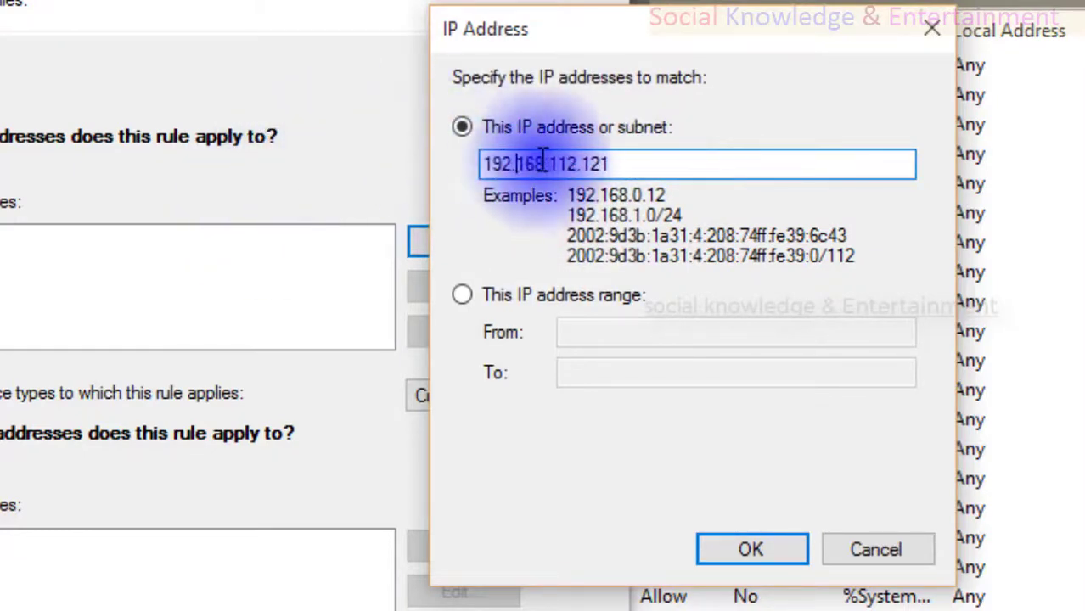
drag(641, 164, 474, 163)
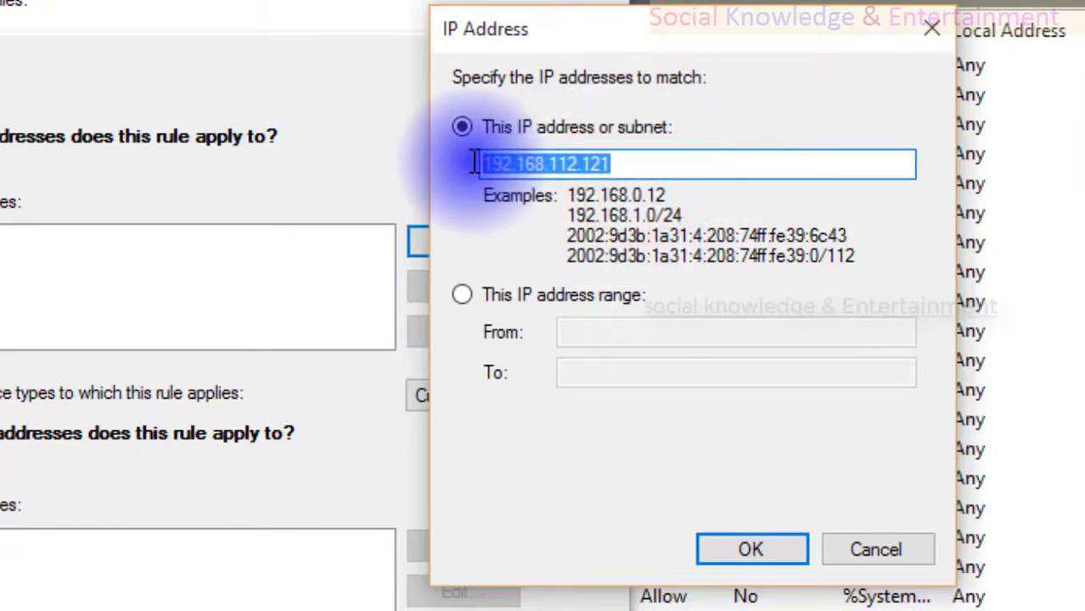
drag(658, 161, 477, 168)
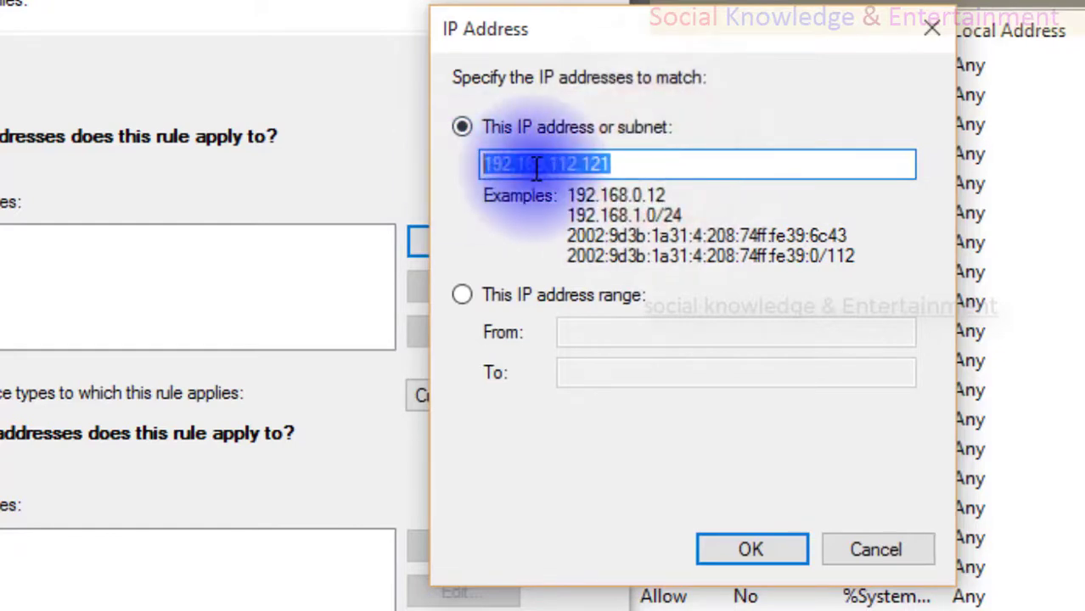
click(610, 165)
drag(687, 164, 466, 183)
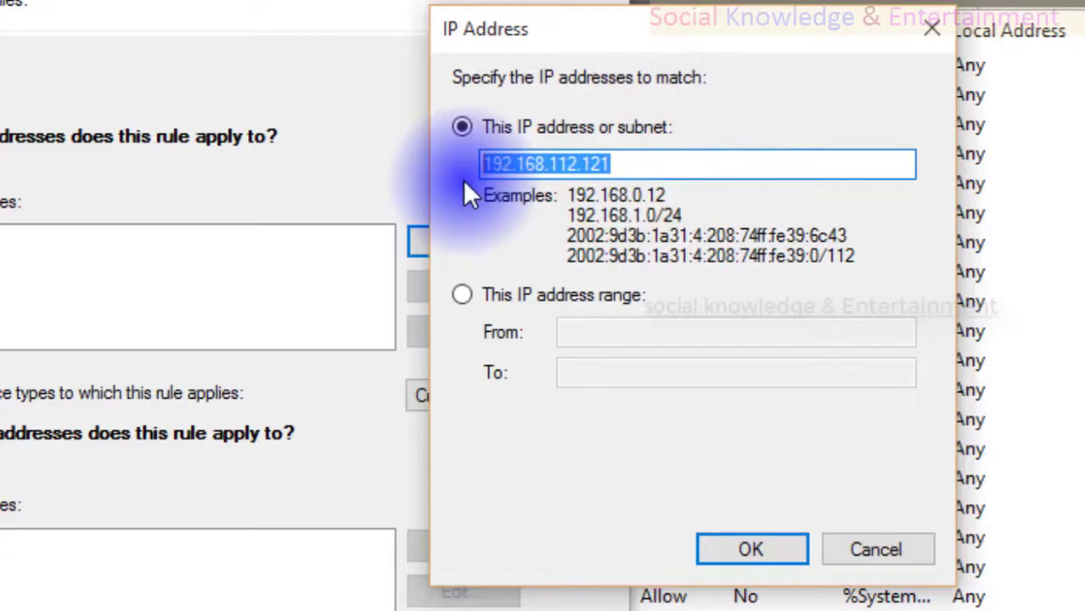
drag(482, 165, 436, 174)
click(619, 170)
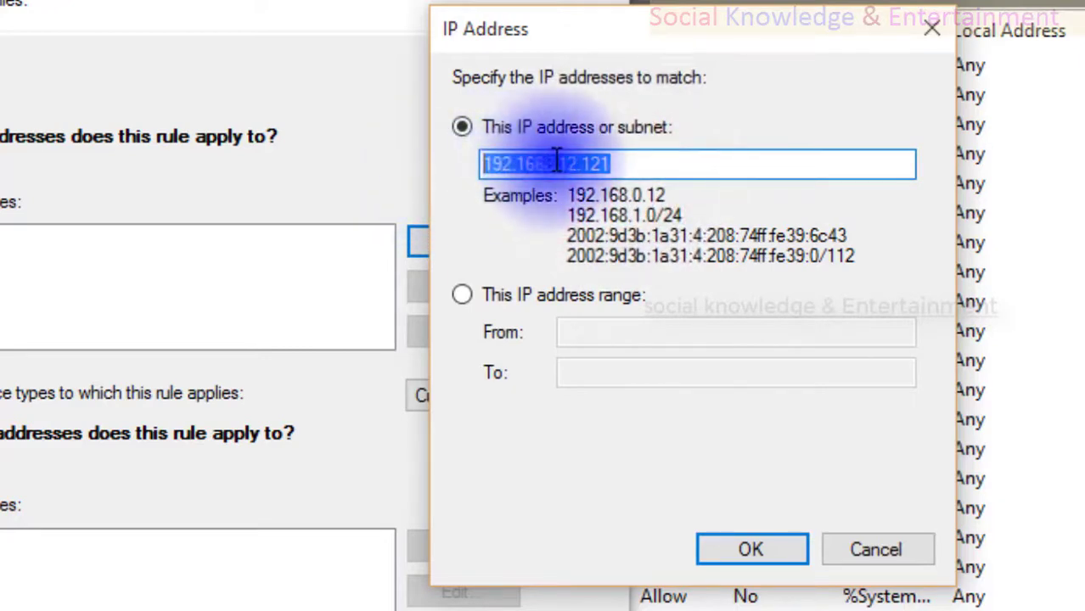
drag(623, 161, 481, 178)
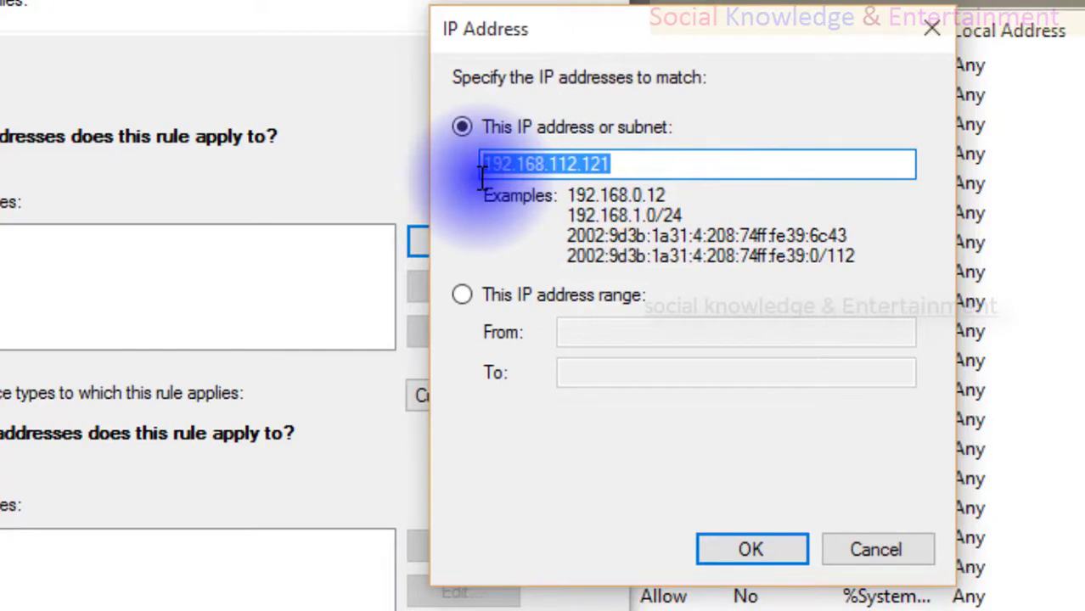
click(516, 164)
drag(628, 165, 524, 166)
drag(830, 165, 479, 234)
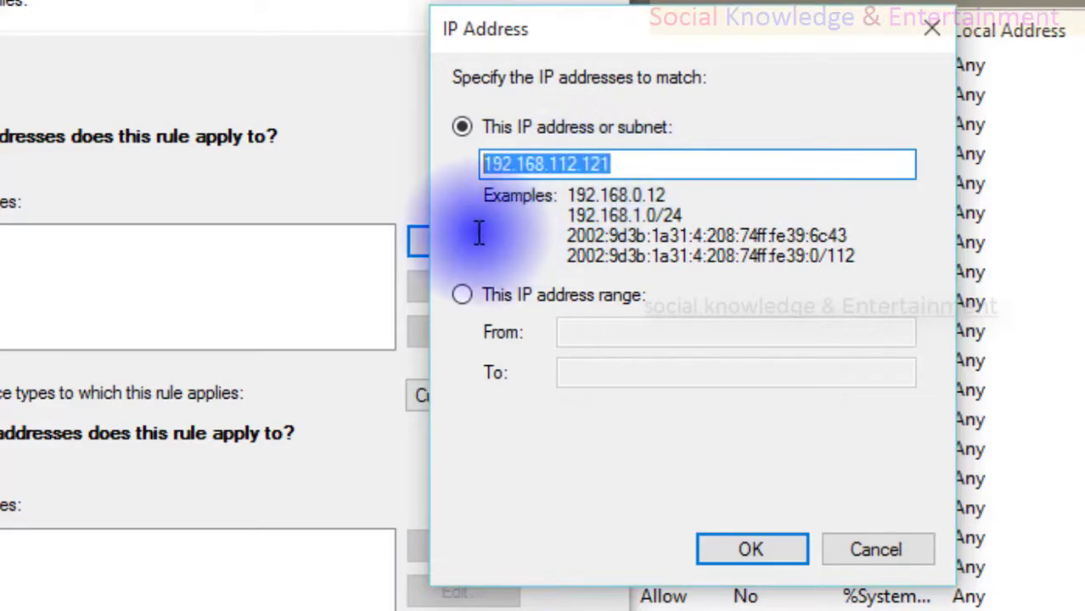
click(675, 161)
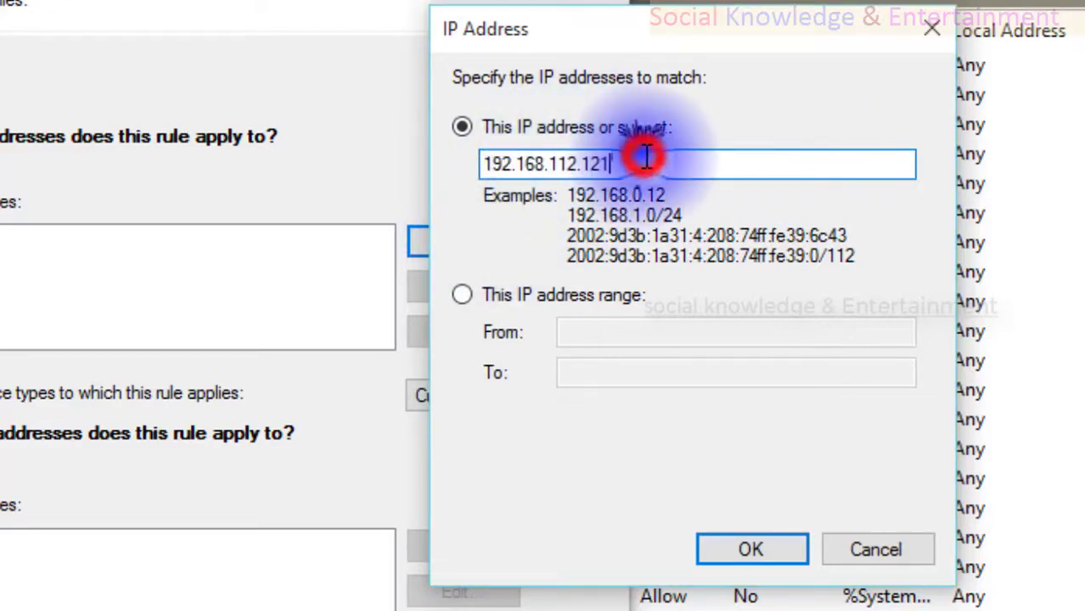
Match a local IP address range instead, from 10.121.141.51 to 10.121.141.55.
click(548, 299)
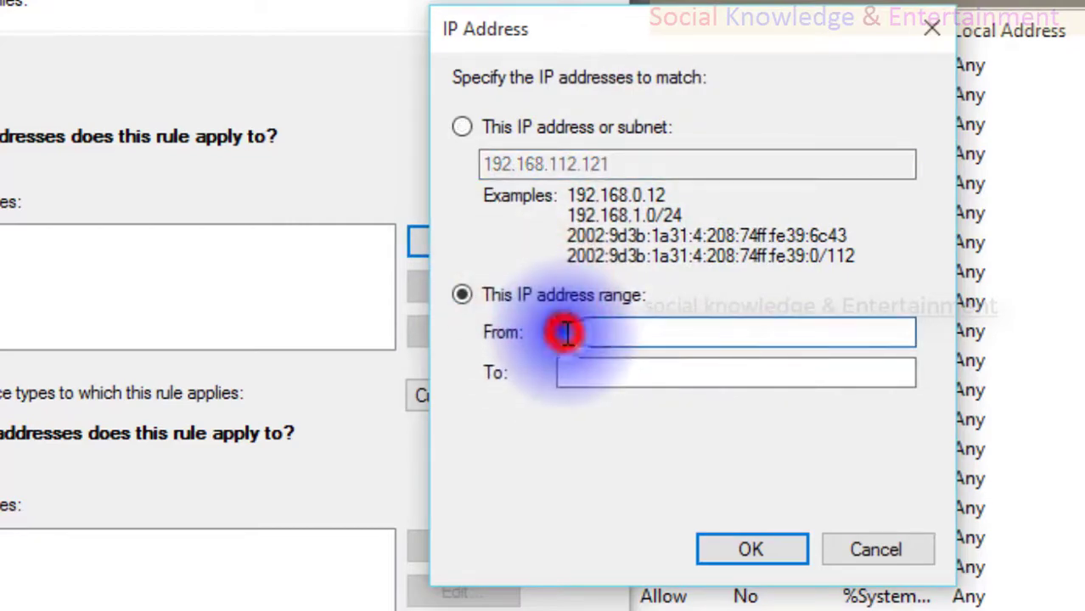
click(576, 372)
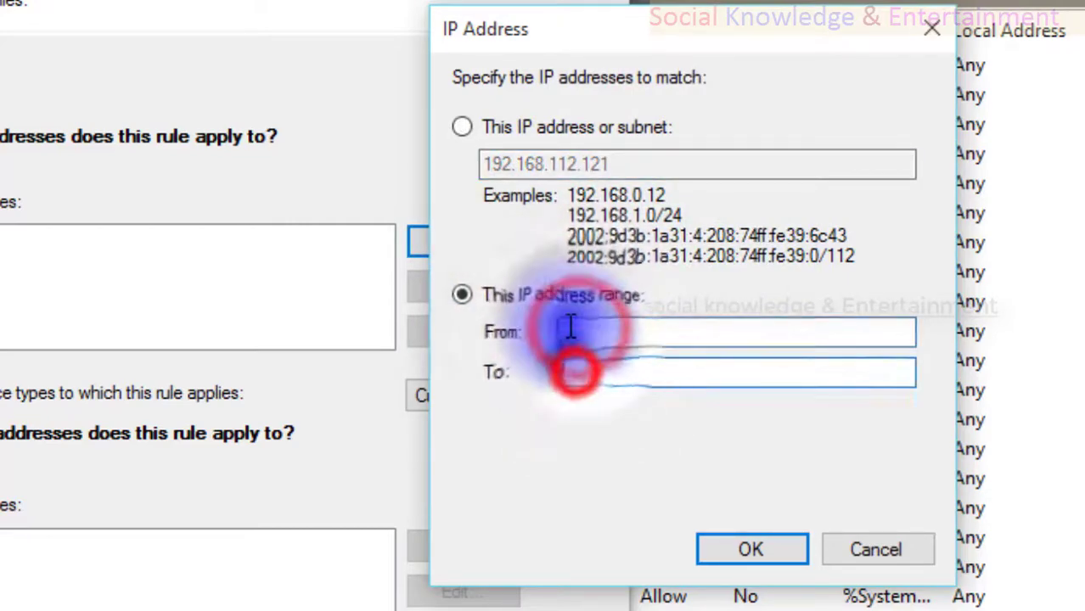
click(578, 331)
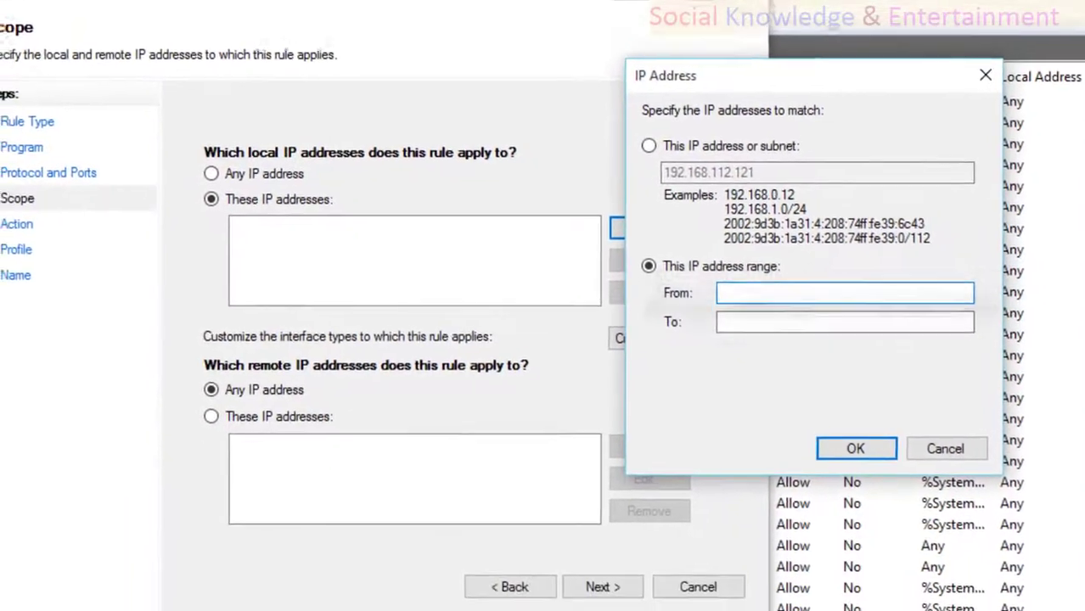
text(192.)
text(16)
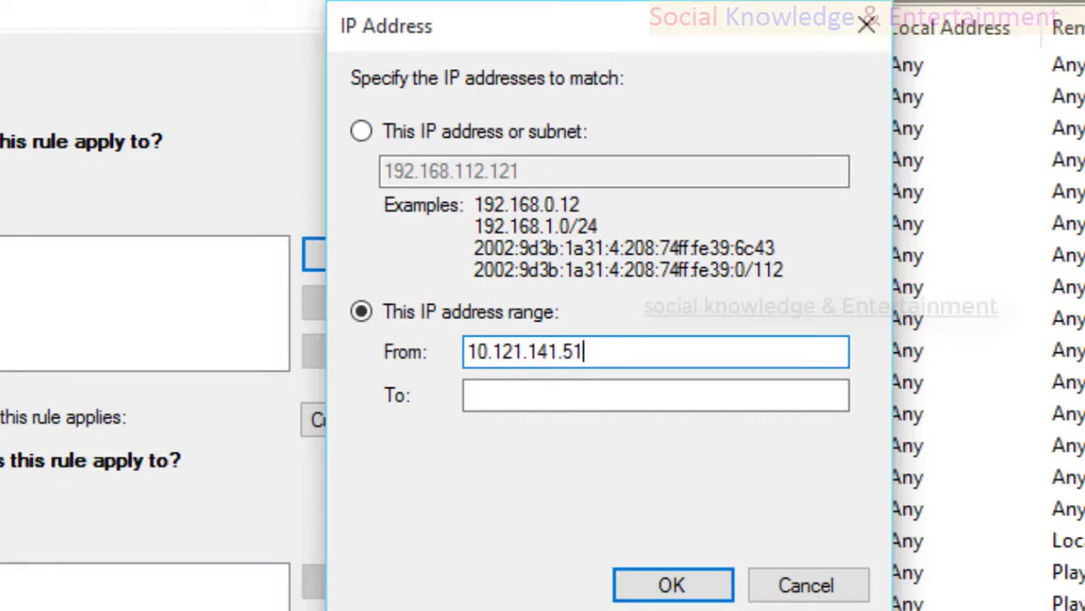
drag(587, 352, 400, 352)
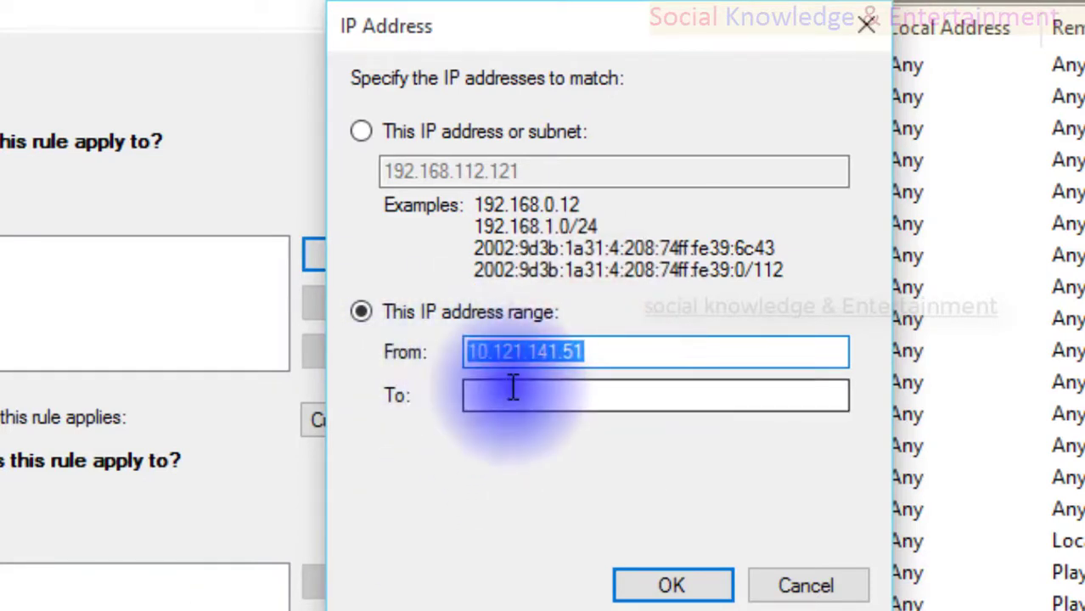
click(471, 394)
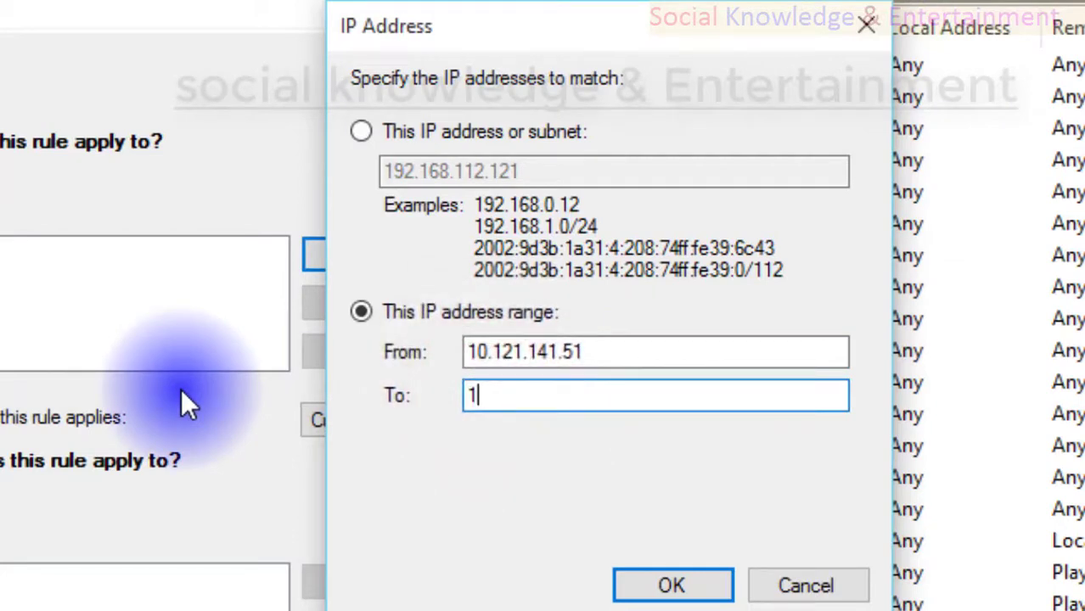
text(10.121.141.55)
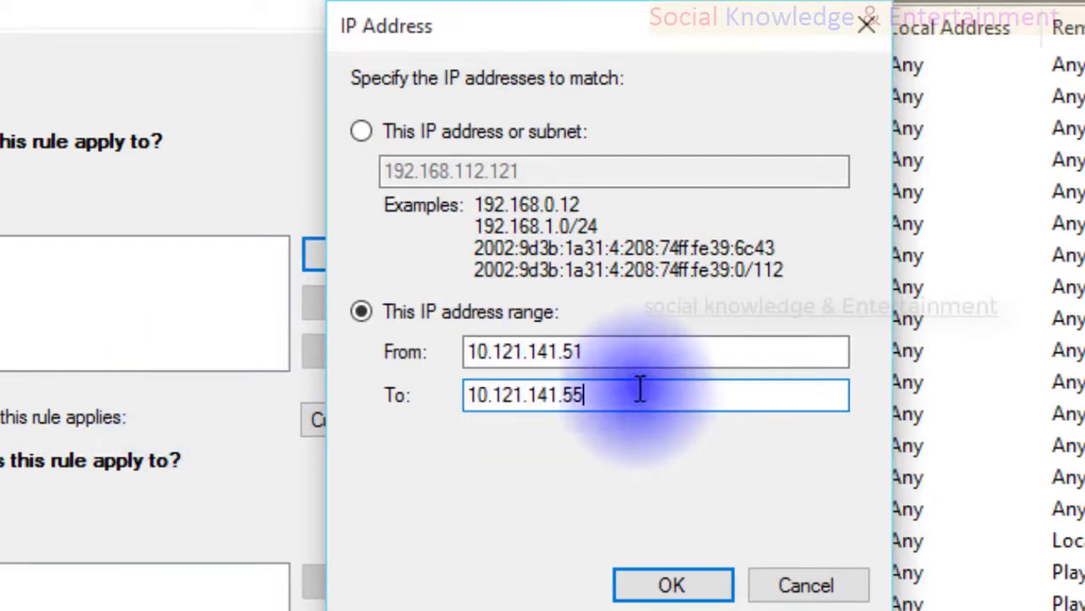
Compare the start and end addresses of the local IP range part by part.
drag(597, 351, 507, 350)
drag(562, 393, 584, 396)
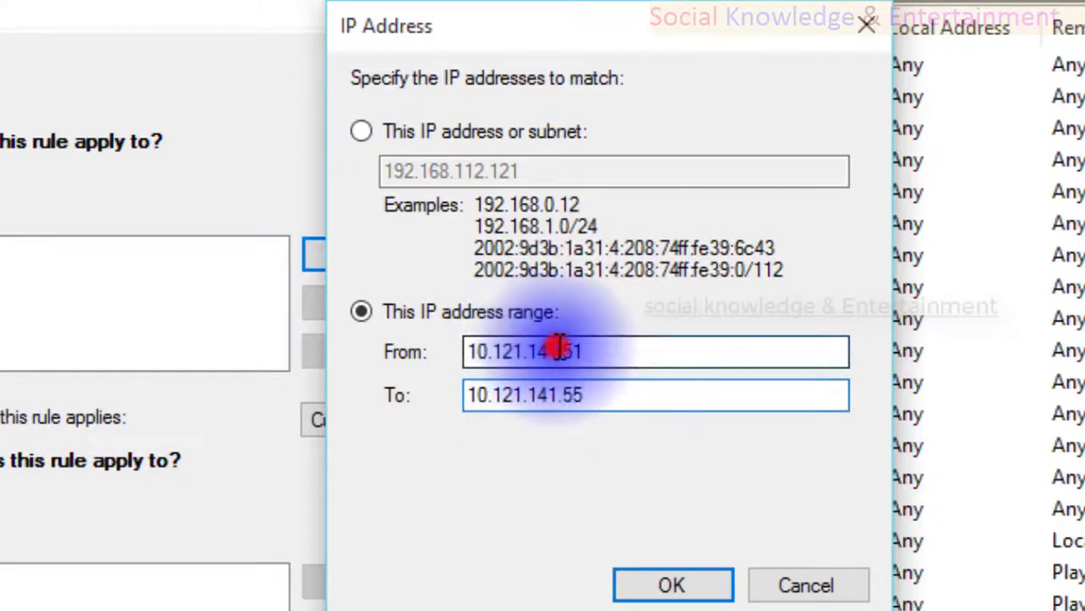
drag(557, 350, 467, 351)
drag(480, 395, 446, 399)
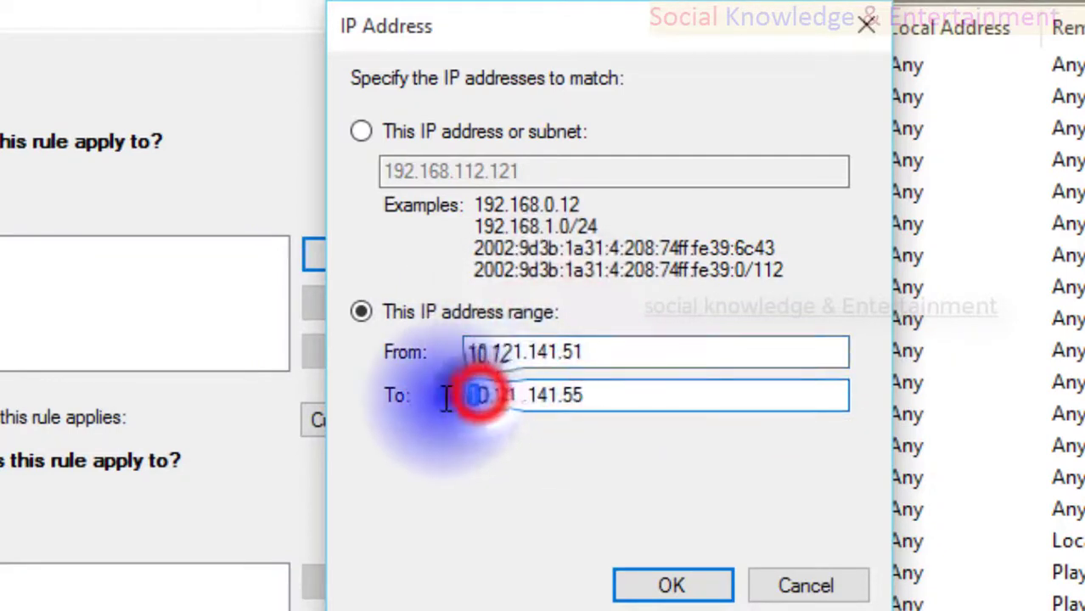
drag(484, 351, 459, 355)
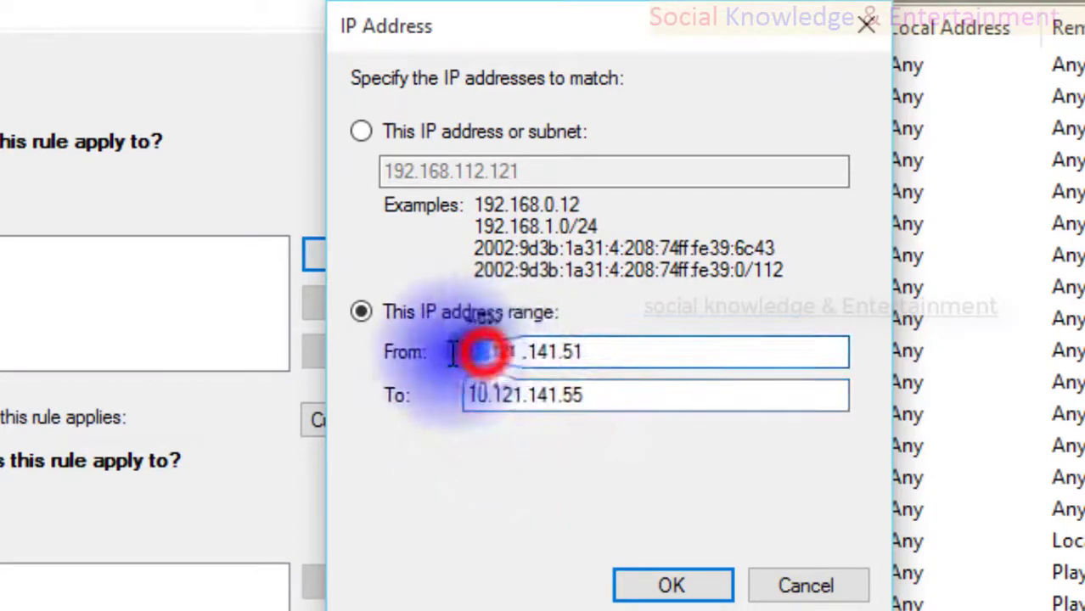
drag(562, 352, 613, 355)
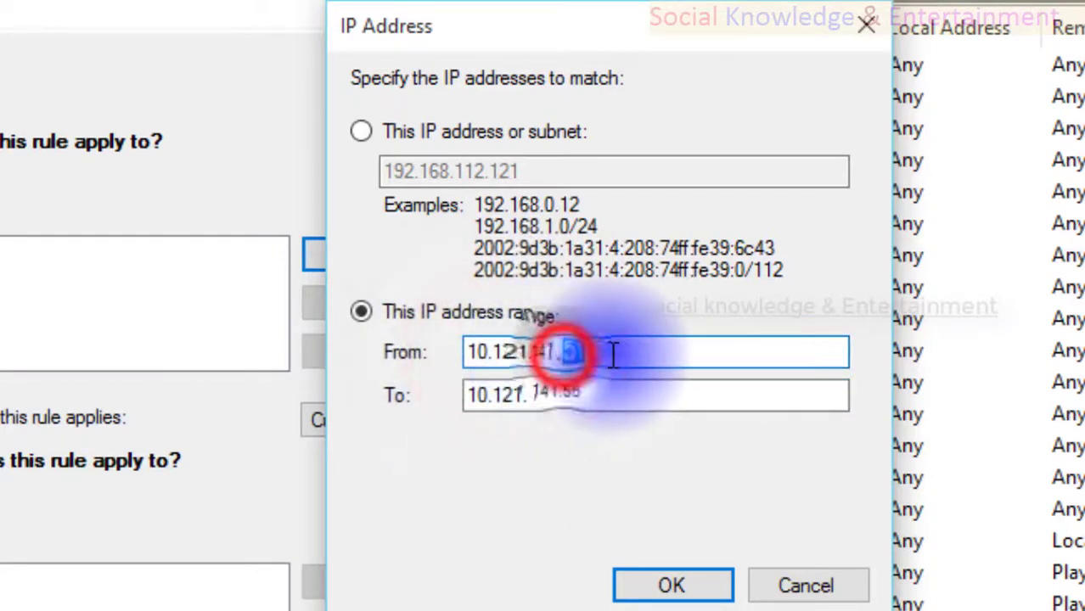
click(562, 396)
text(55)
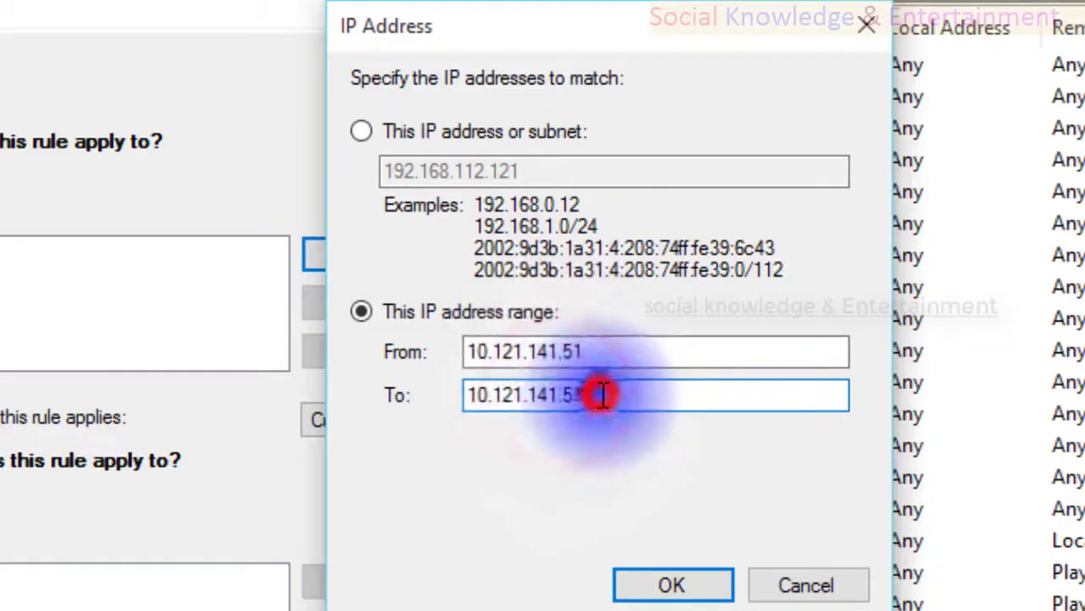
click(568, 351)
click(632, 394)
drag(567, 351, 604, 351)
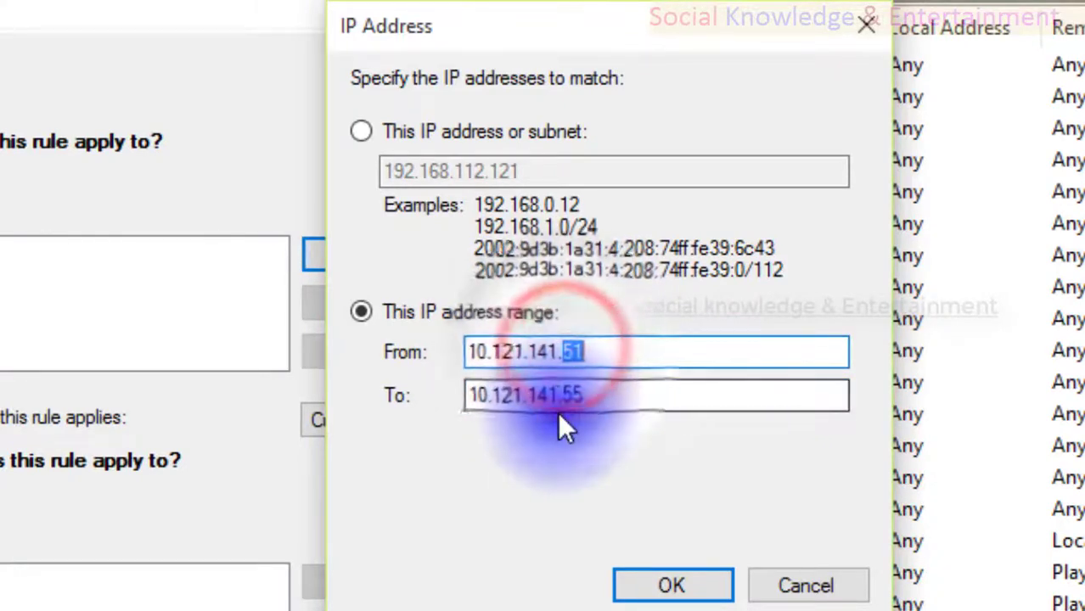
drag(560, 396, 624, 395)
click(632, 355)
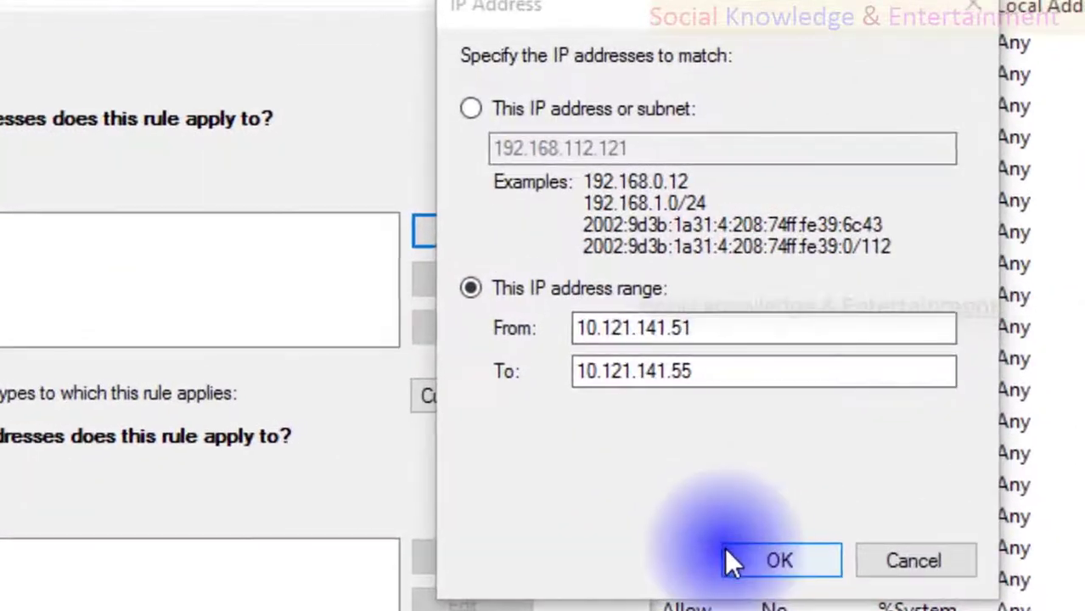
Add the range to the rule's local addresses, and set the local scope back to Any IP address.
click(662, 369)
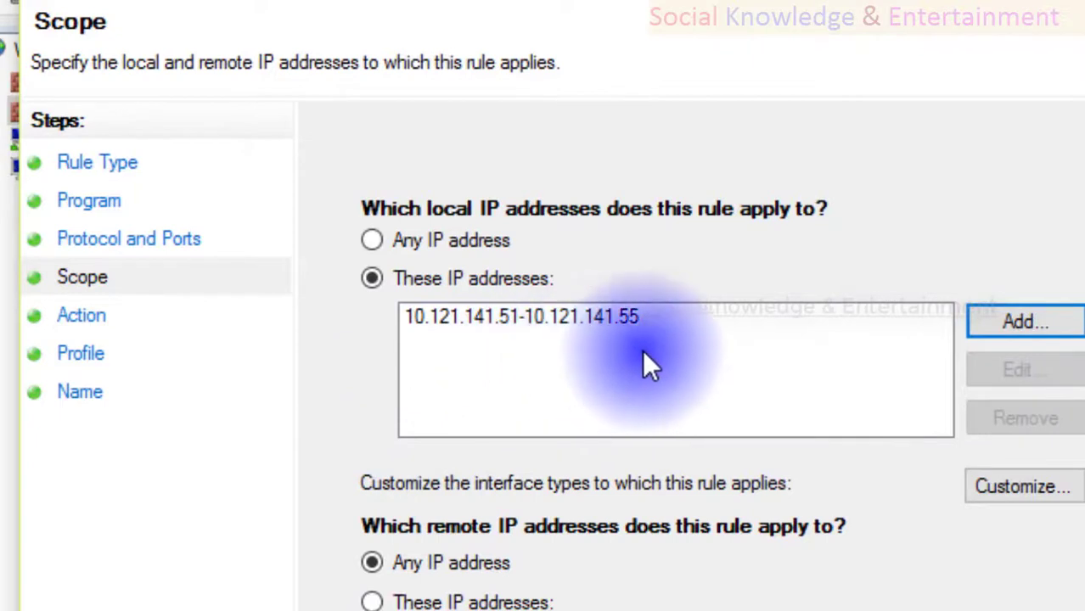
click(89, 273)
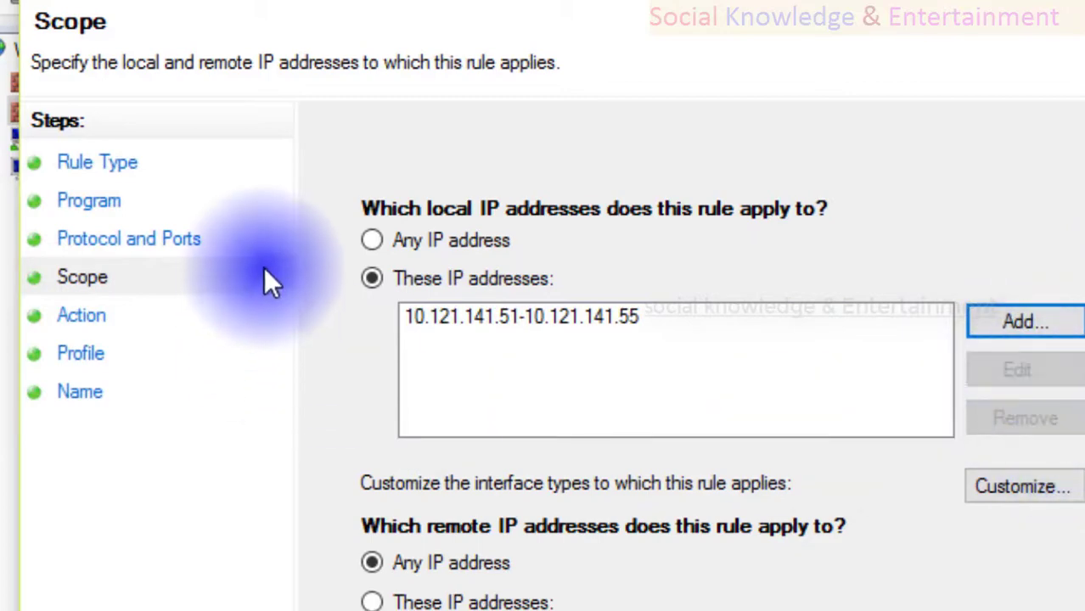
click(372, 241)
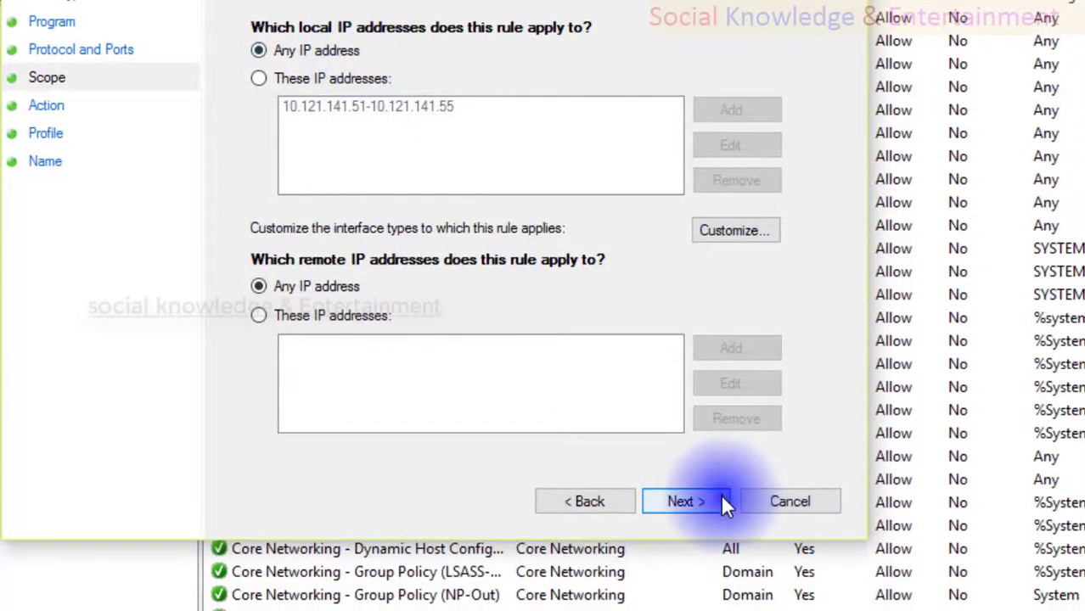
Try specific local and remote addresses, exploring the predefined computer set and address range options for a remote entry without adding one.
click(317, 81)
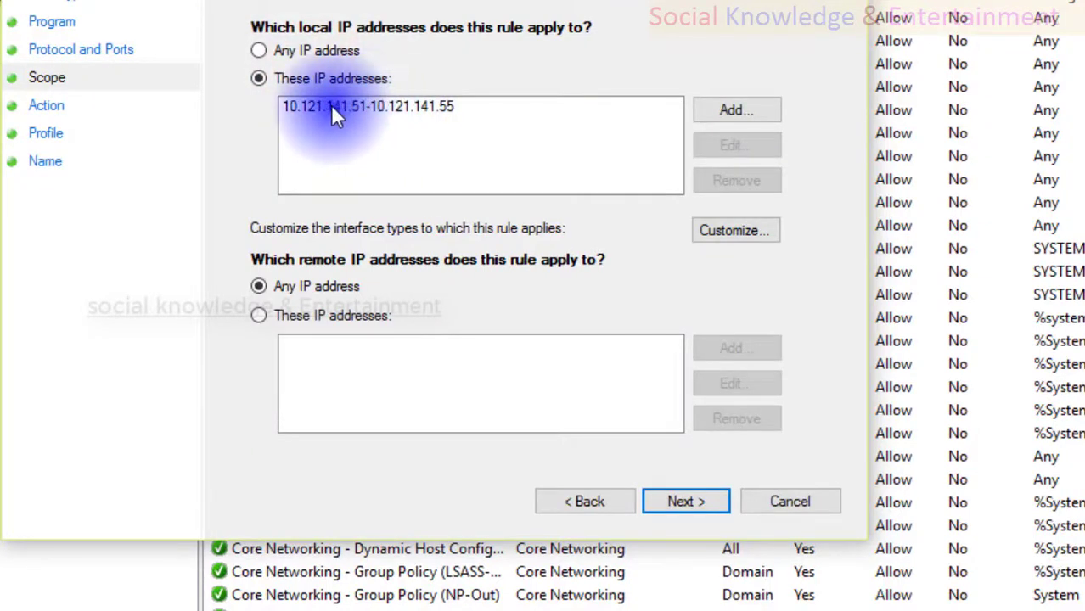
click(334, 321)
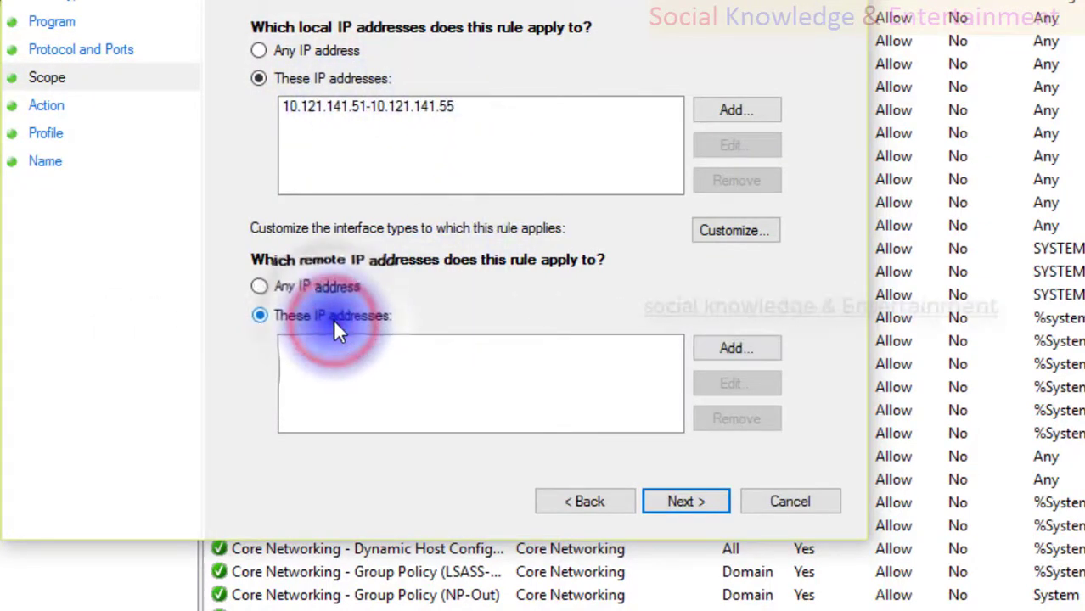
click(731, 348)
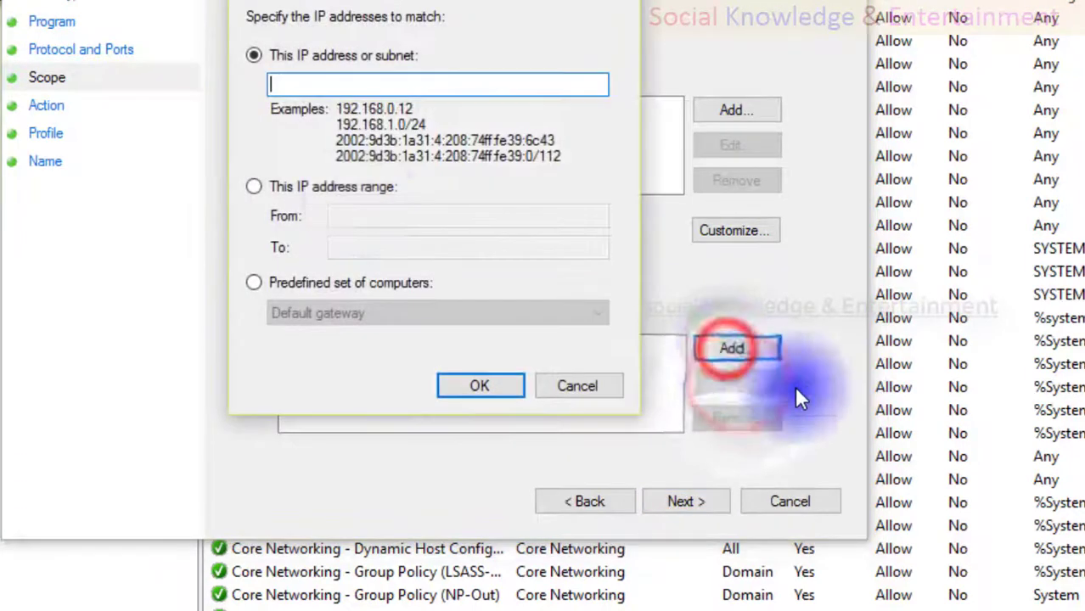
click(297, 277)
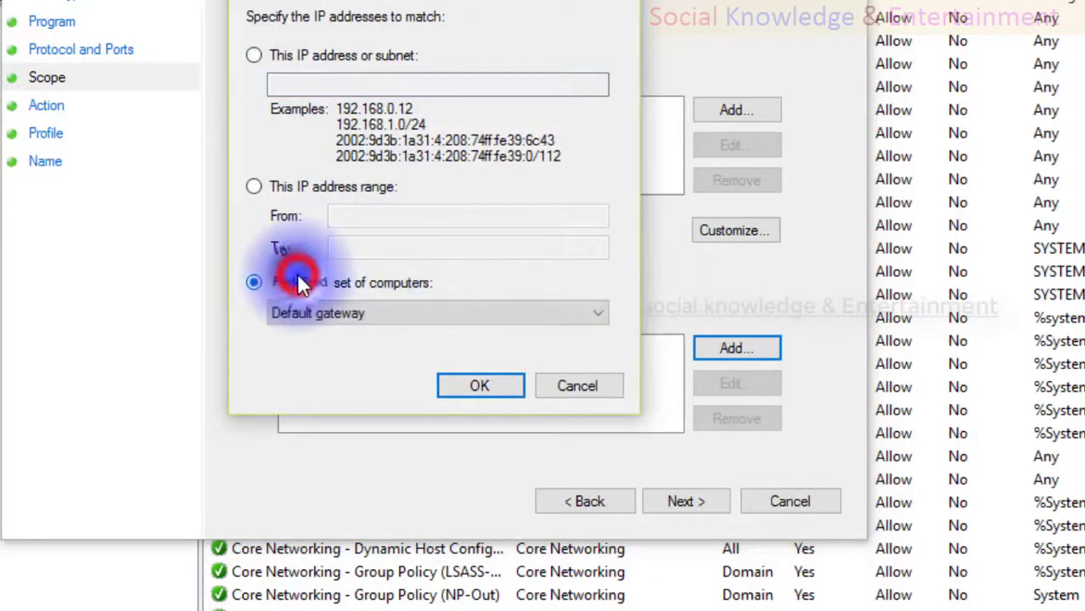
click(318, 311)
click(315, 326)
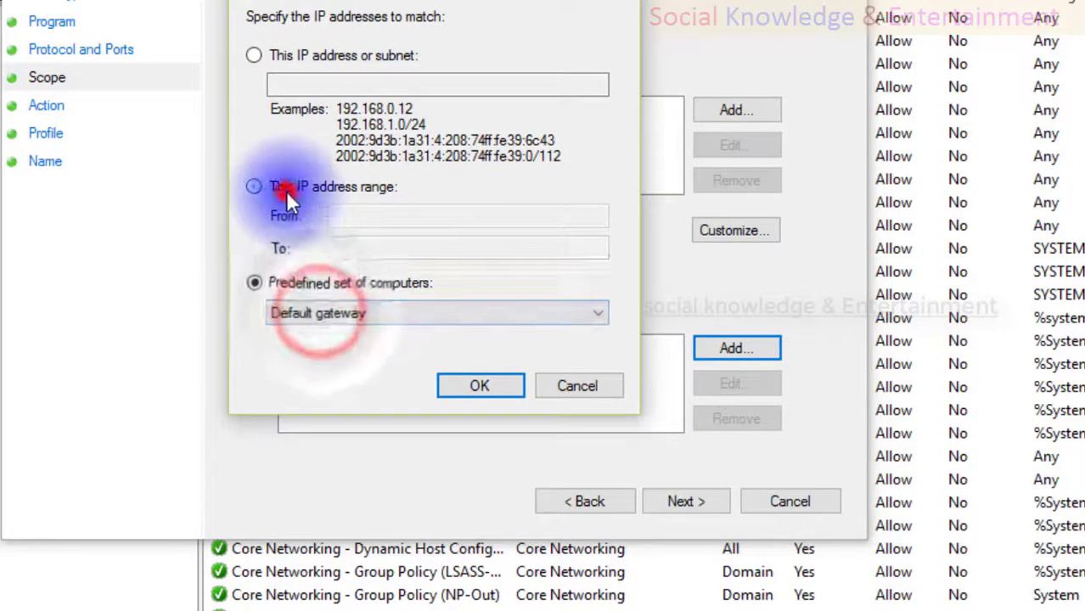
click(286, 190)
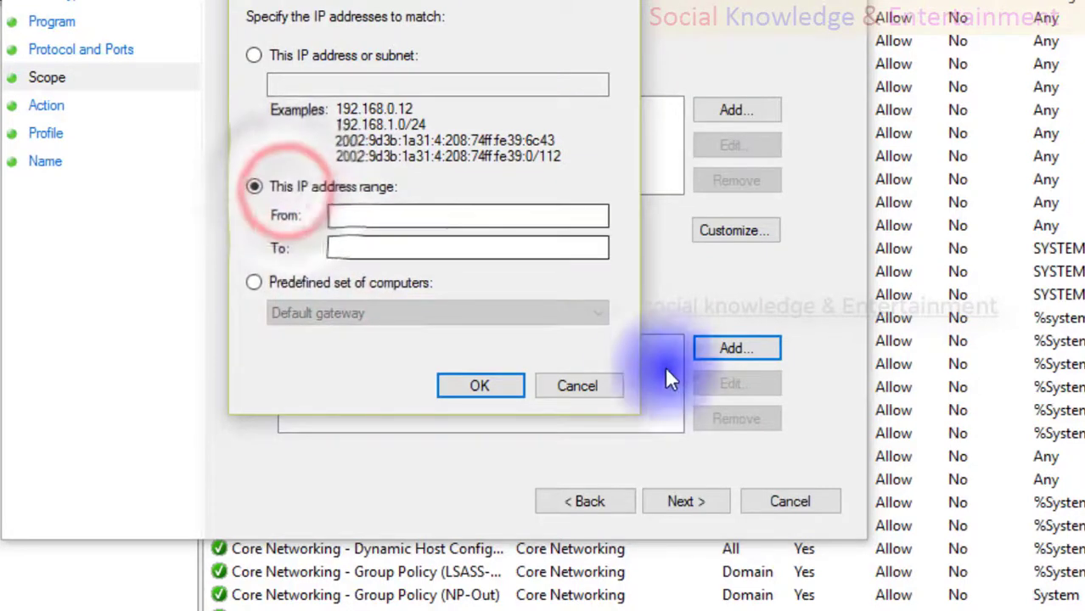
click(599, 379)
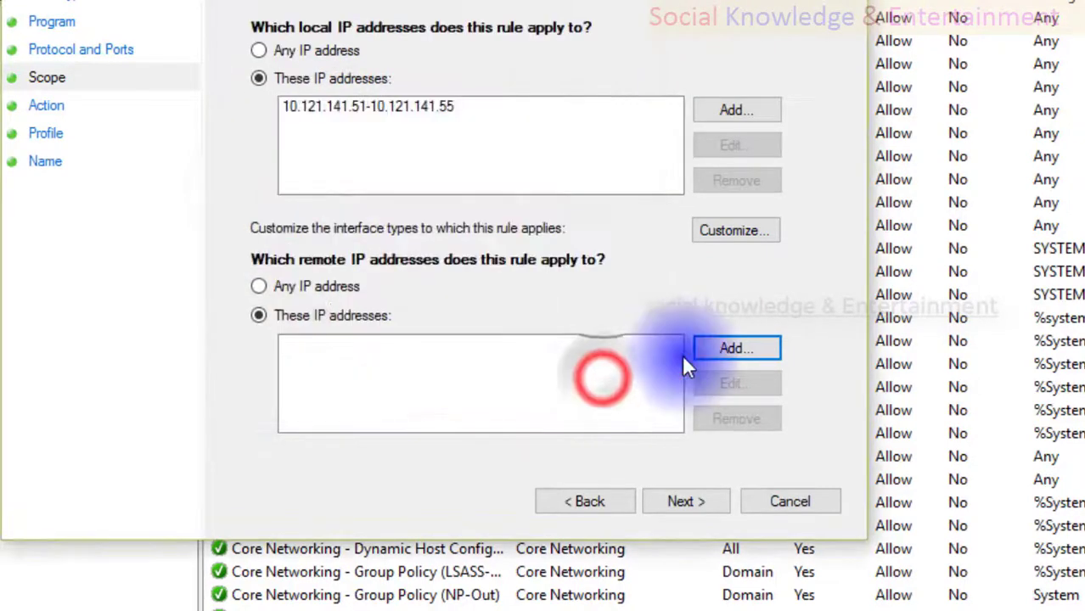
Apply the rule to any remote and any local IP address, and continue to the action settings.
click(314, 289)
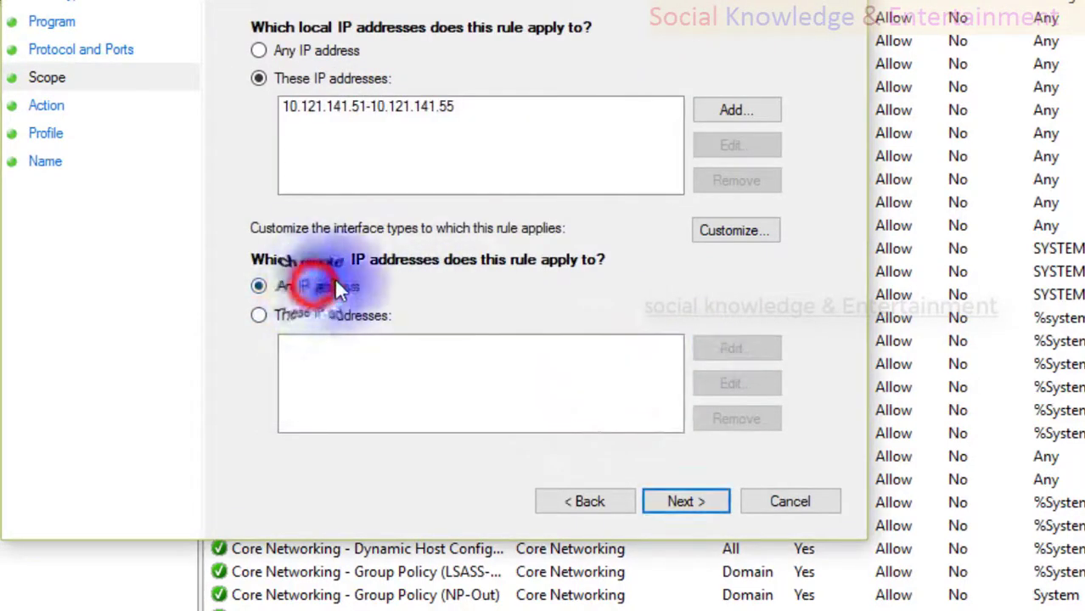
click(321, 54)
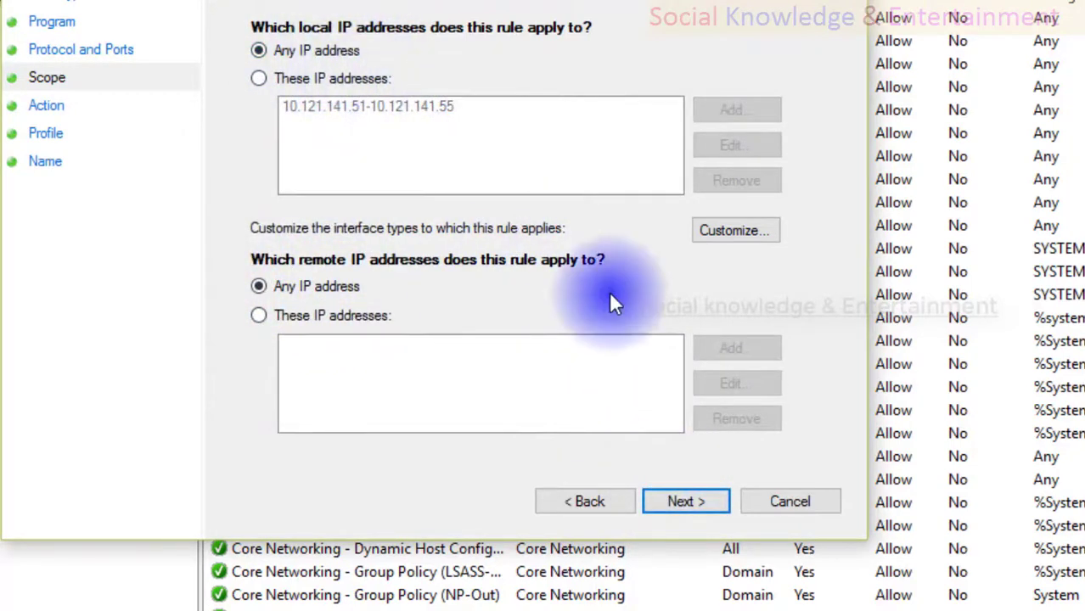
click(666, 492)
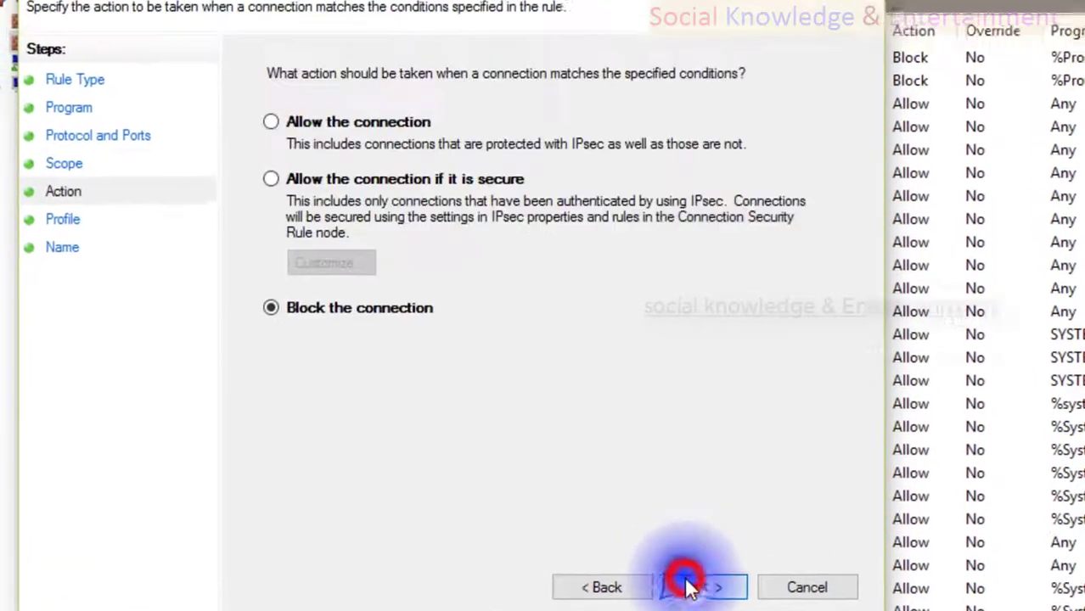
Try both allow options for the rule's action, set it back to Block the connection and continue to the profiles.
click(271, 169)
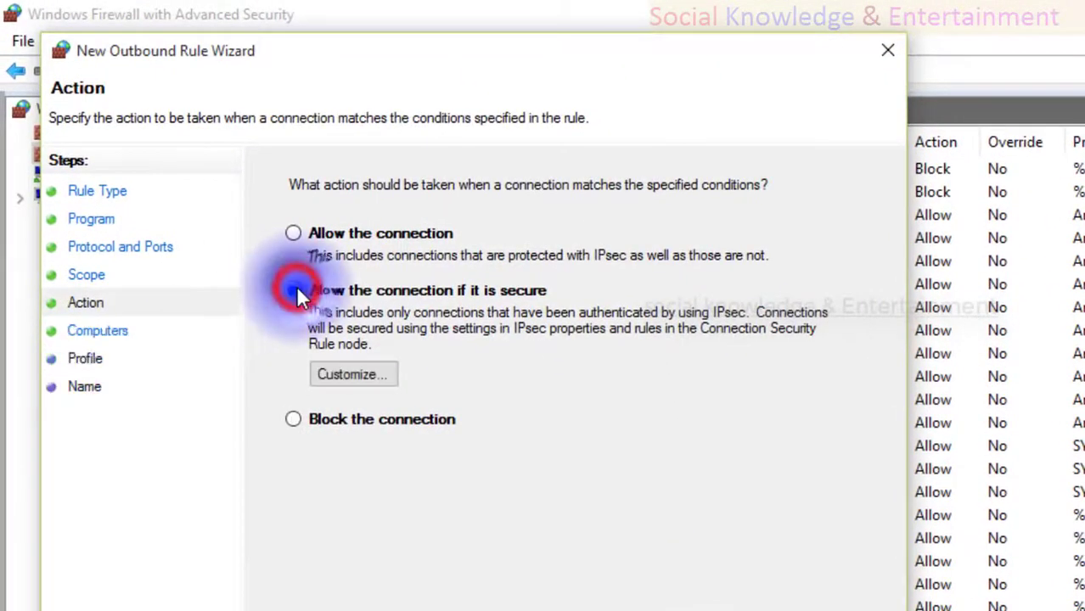
click(295, 290)
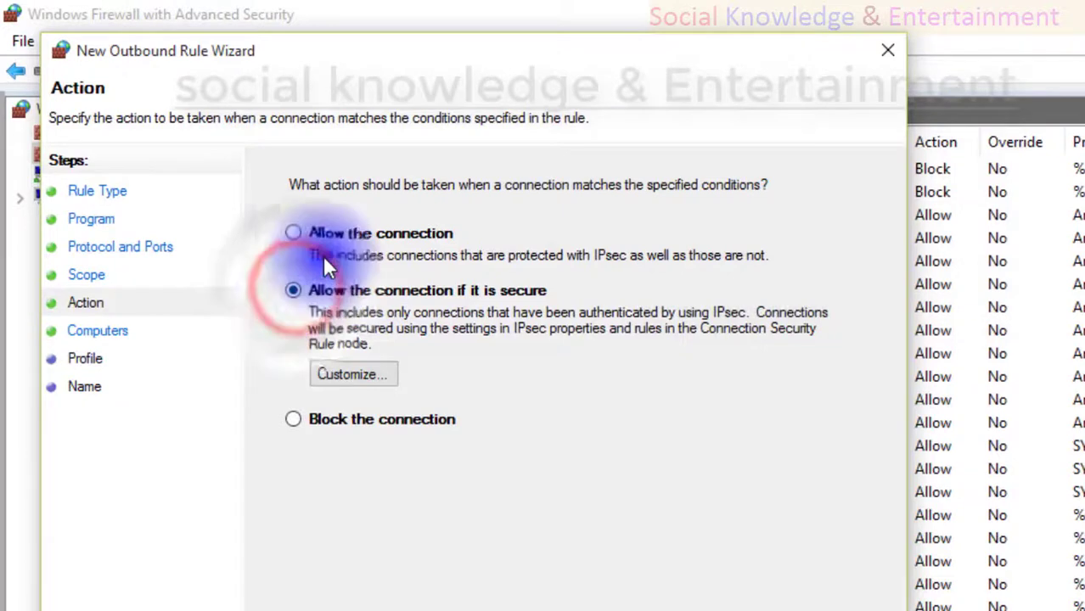
click(318, 237)
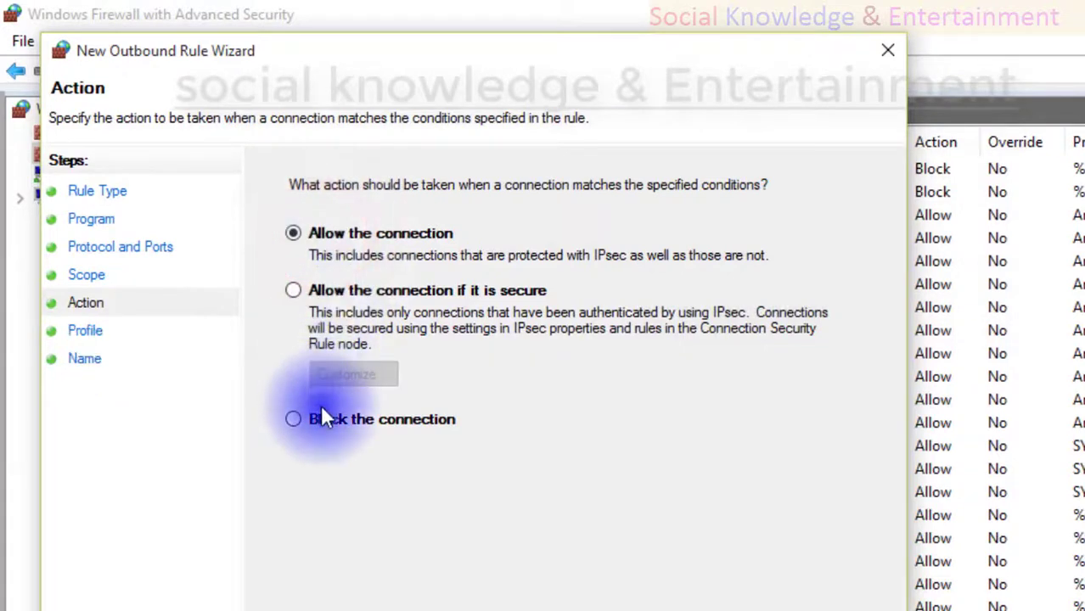
click(295, 419)
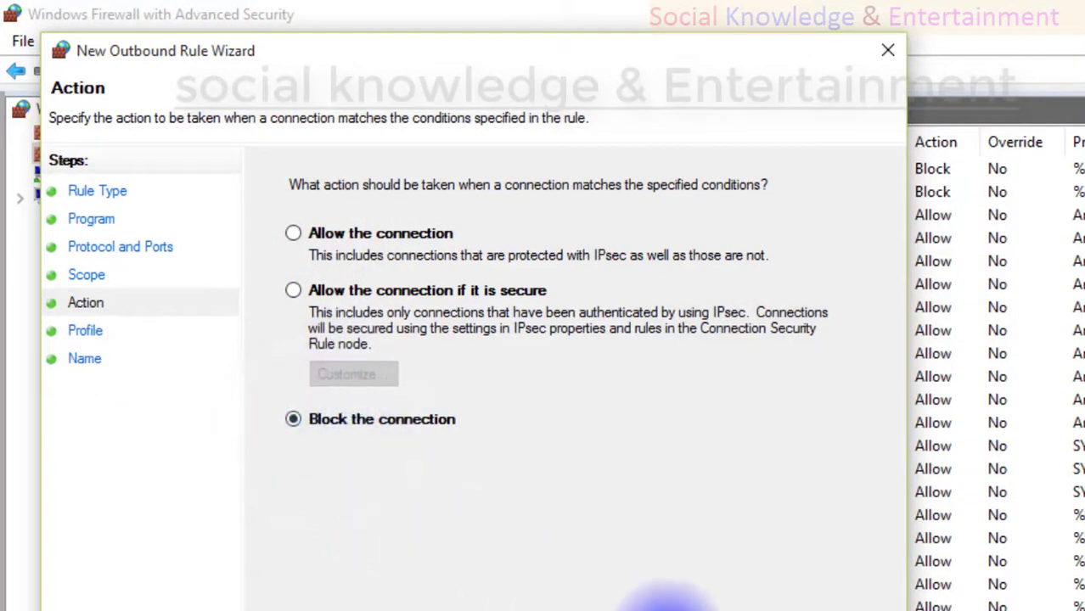
key(Return)
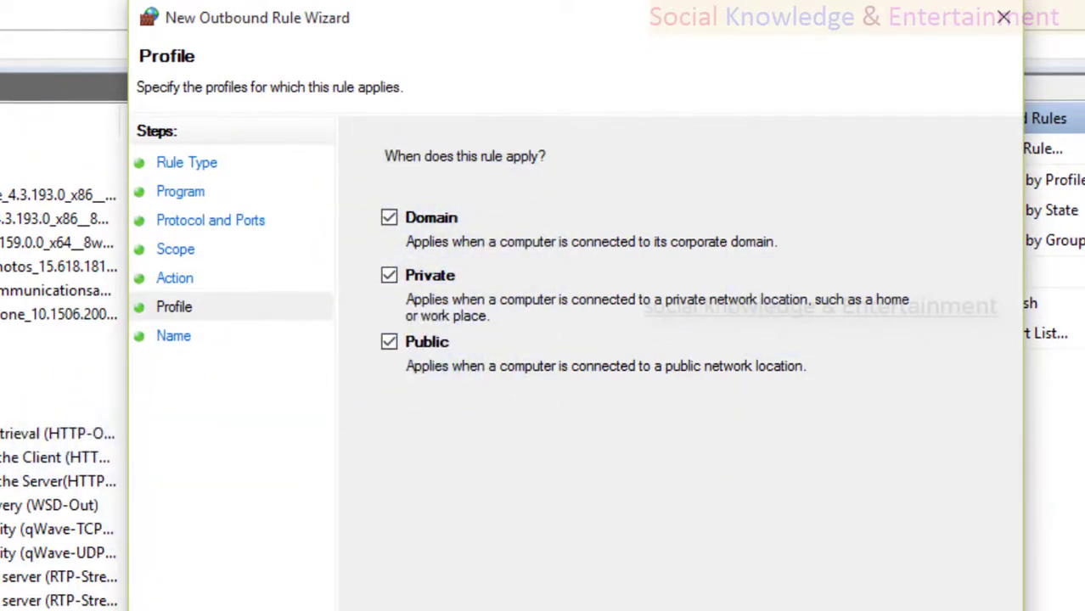
Try excluding the Private and Public profiles from the rule, and enable both again.
click(387, 277)
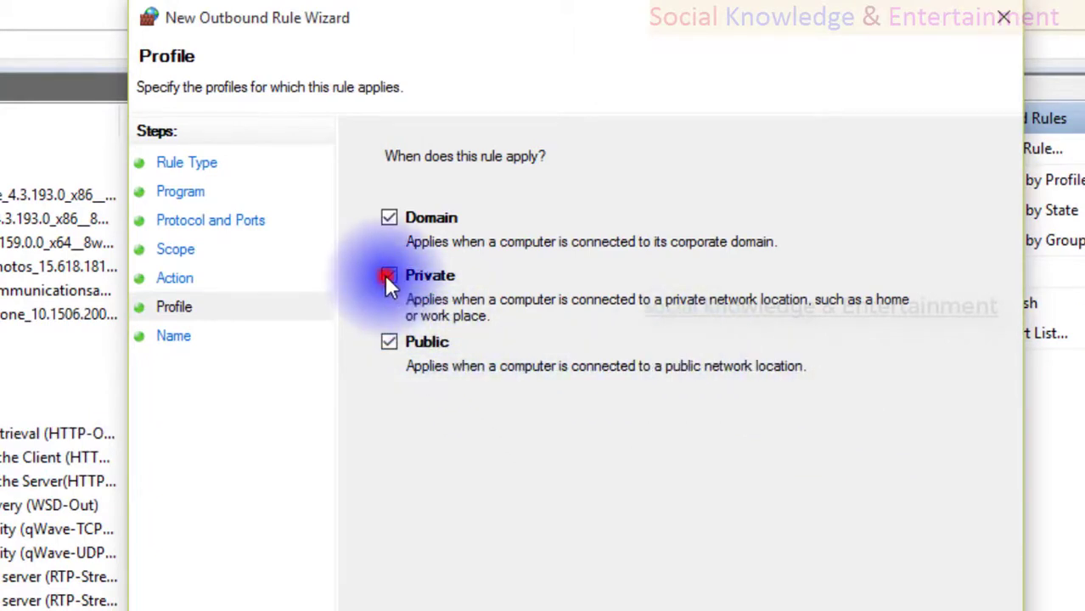
click(384, 340)
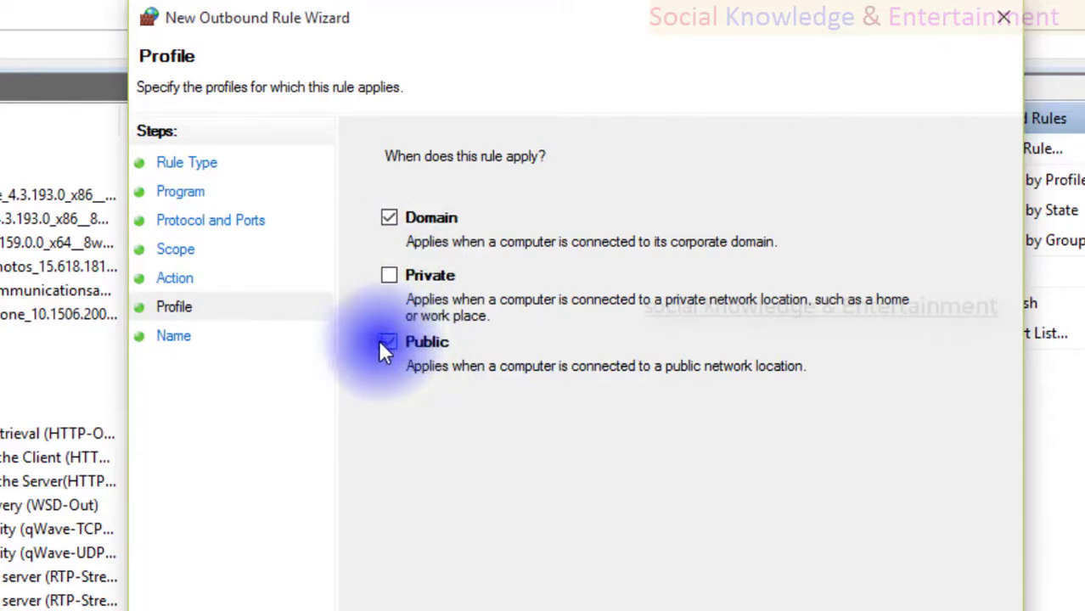
click(387, 342)
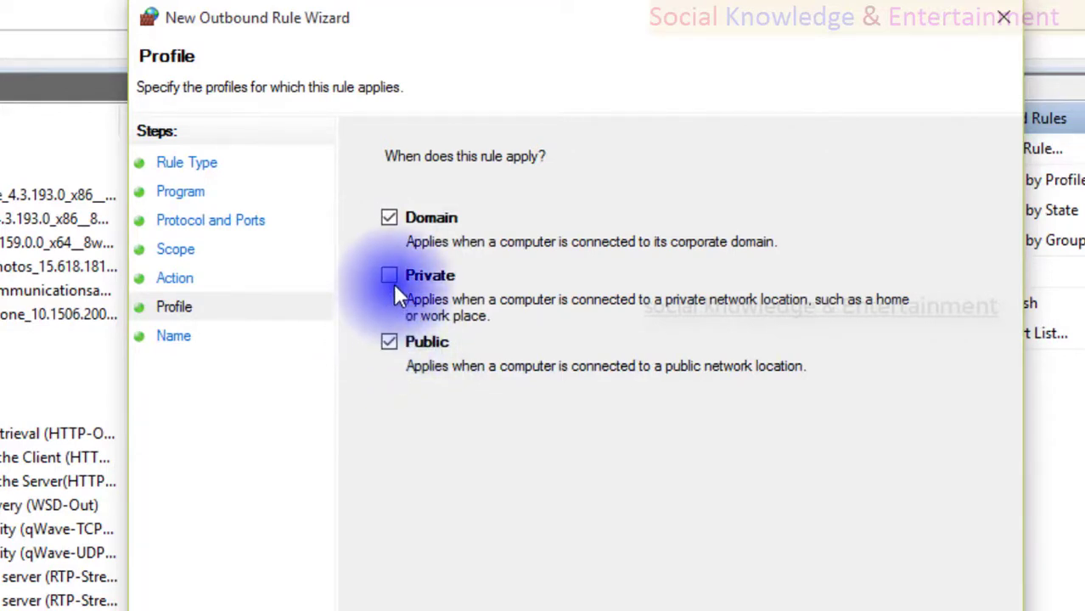
click(395, 280)
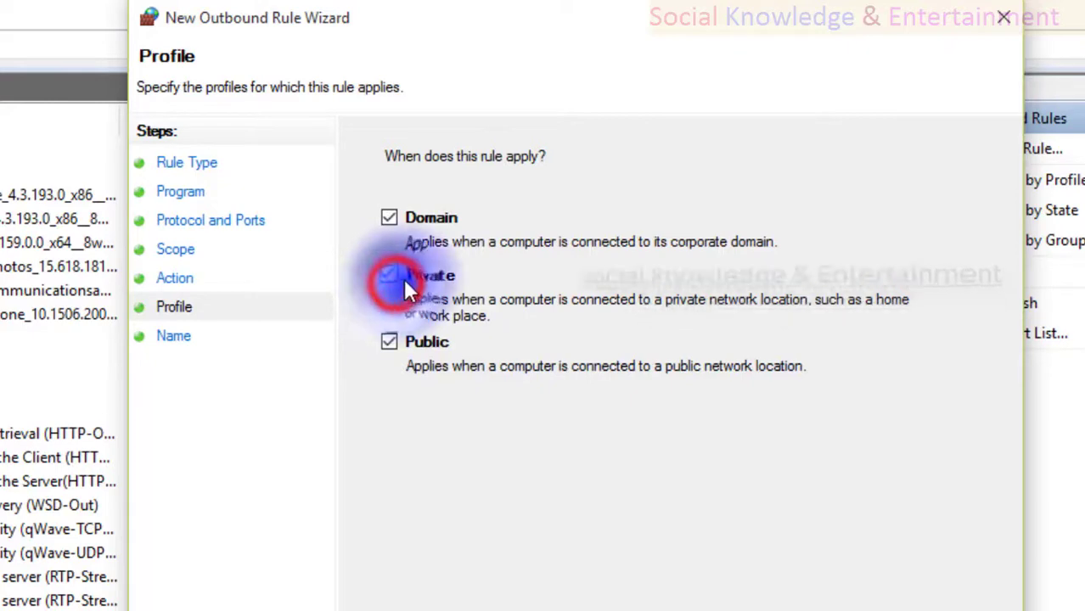
Continue to the rule's naming settings, name it "notepad ++" and finish creating it.
click(789, 584)
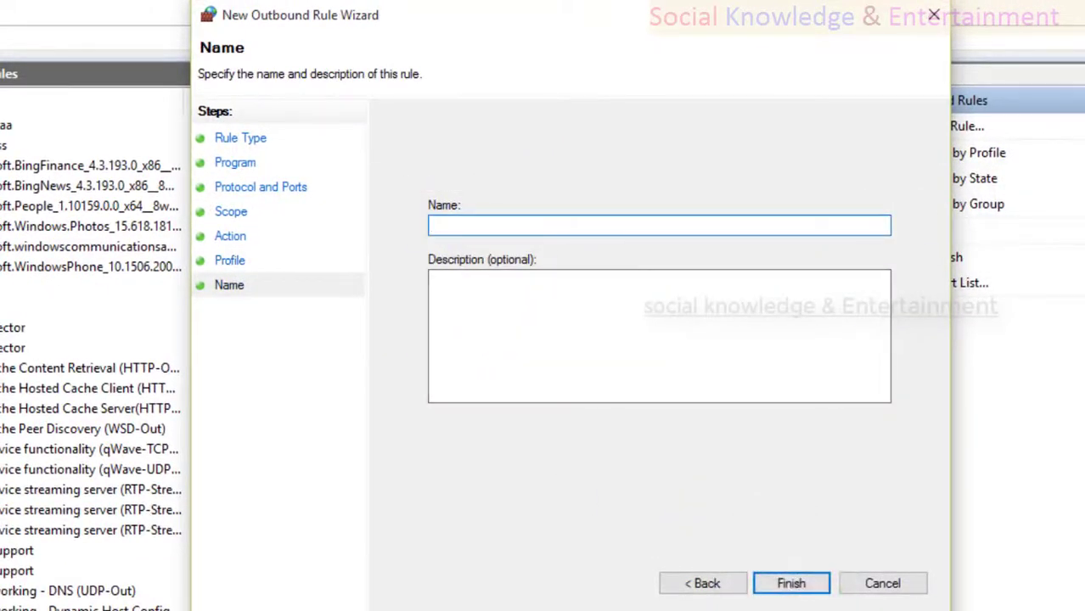
text(notepad +++)
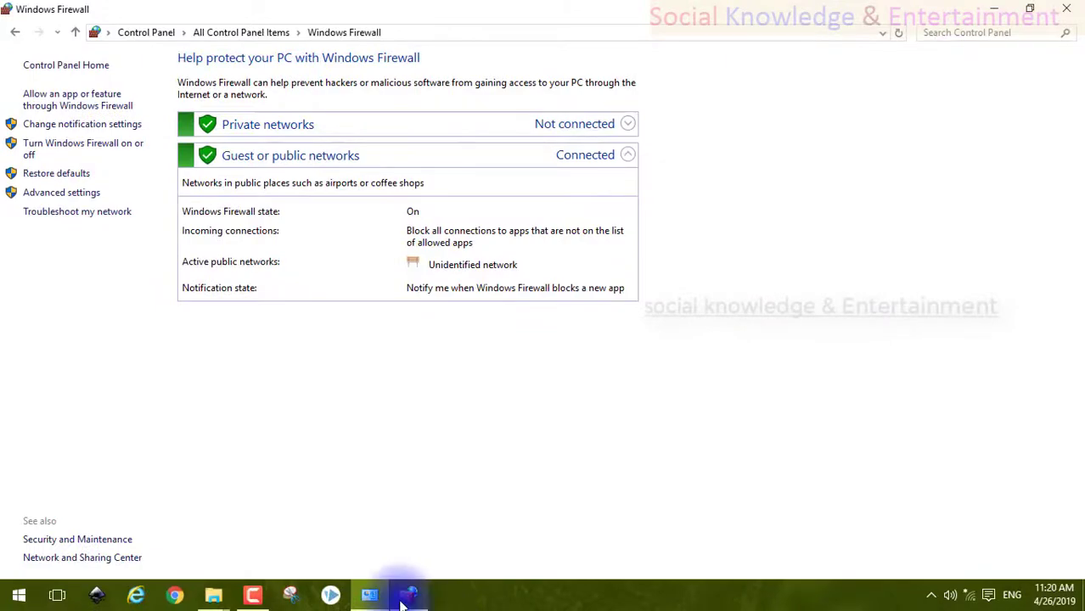
Switch back to Windows Firewall with Advanced Security and open the properties of the notepad ++ outbound rule.
click(407, 597)
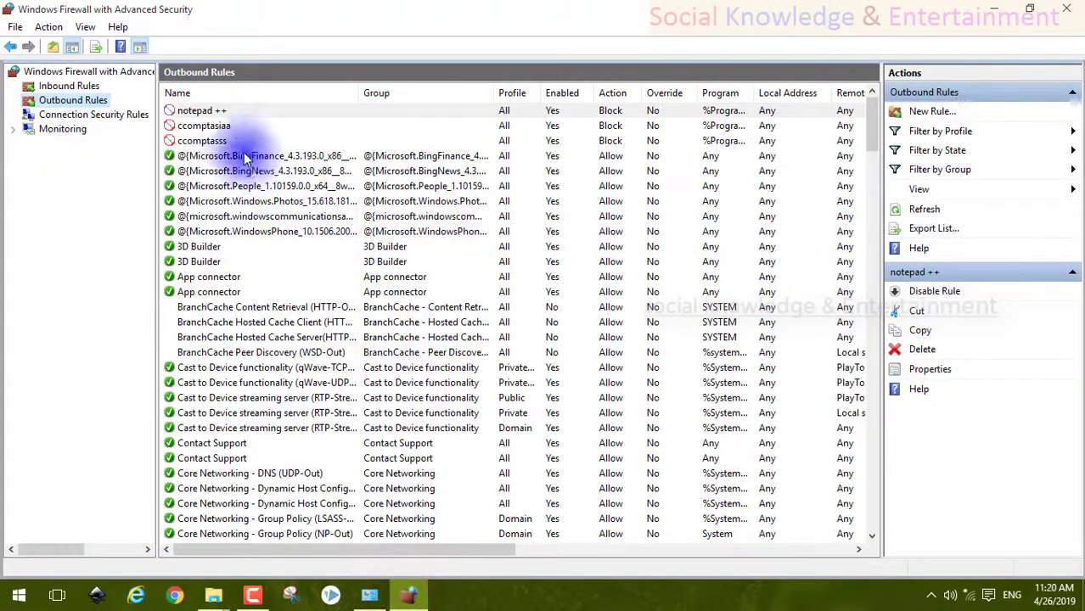
click(221, 110)
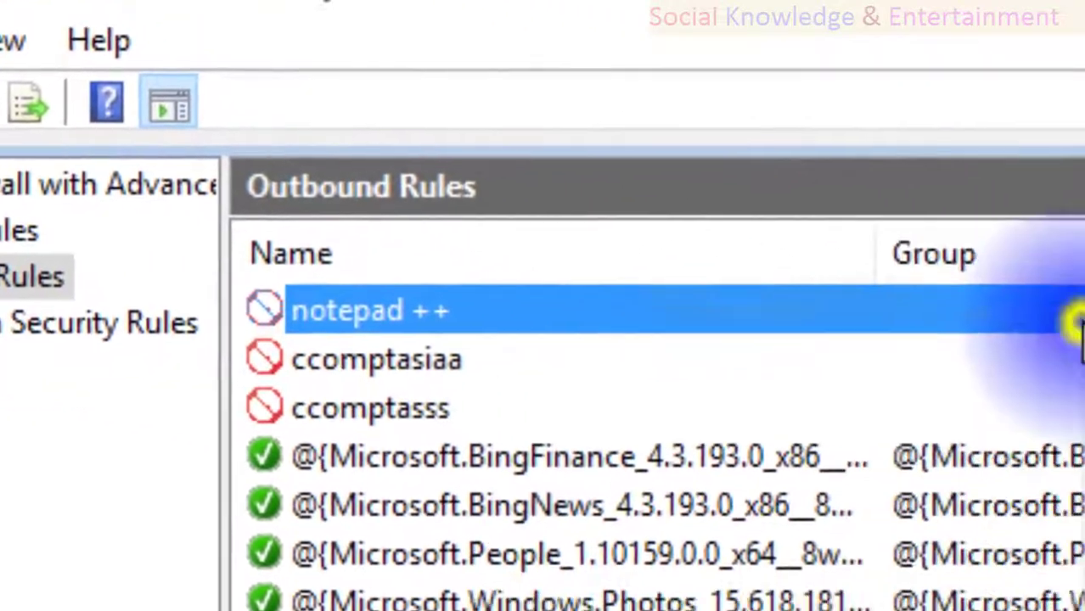
right_click(891, 305)
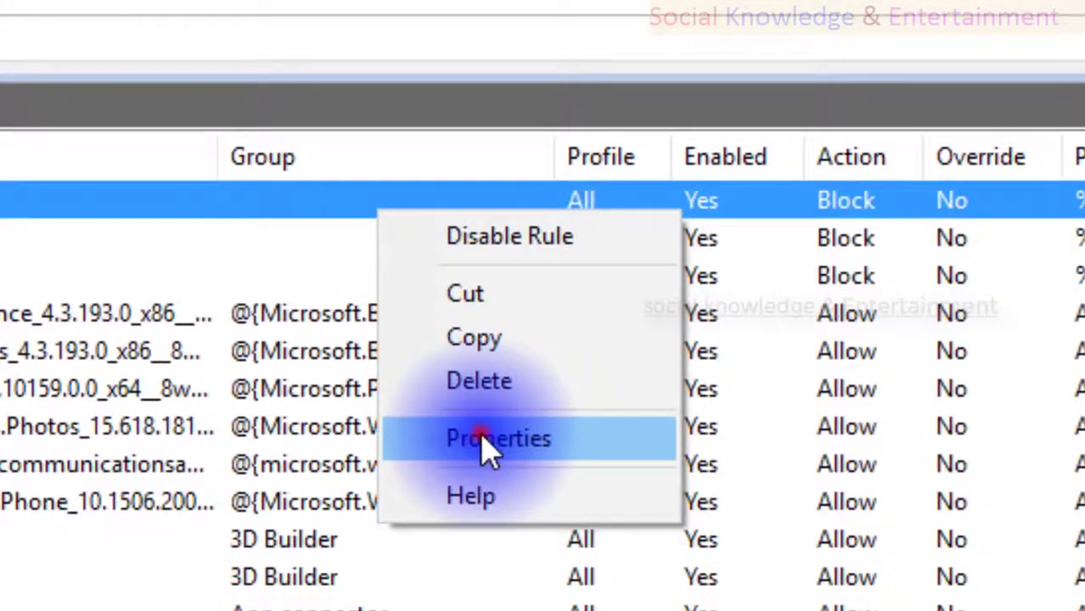
click(490, 438)
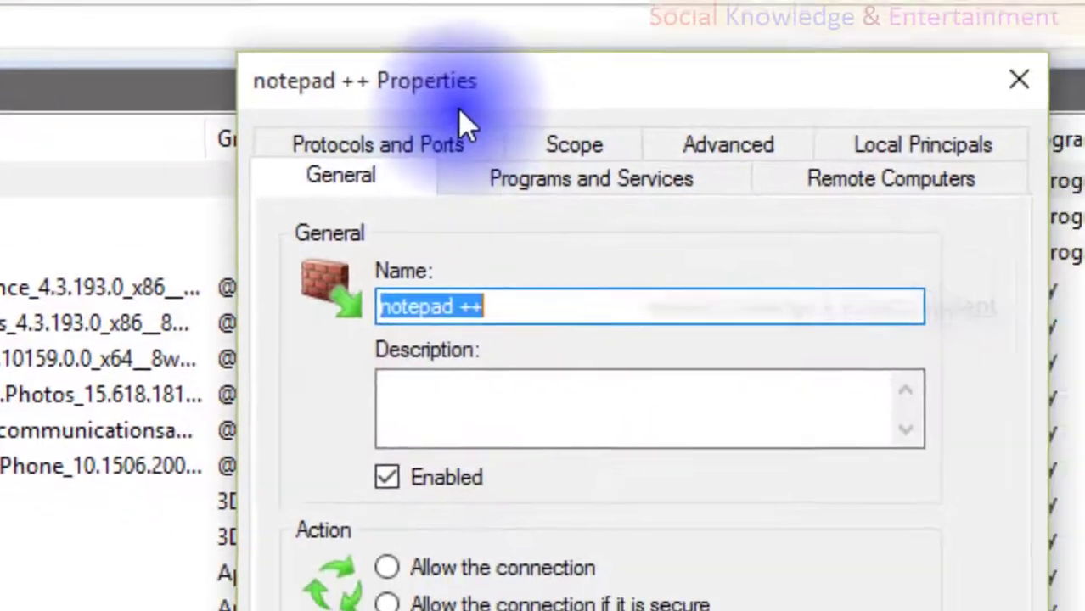
Reposition the notepad ++ rule's properties window, check the rule's scope settings and return to its general settings.
drag(460, 126, 481, 105)
drag(393, 59, 545, 58)
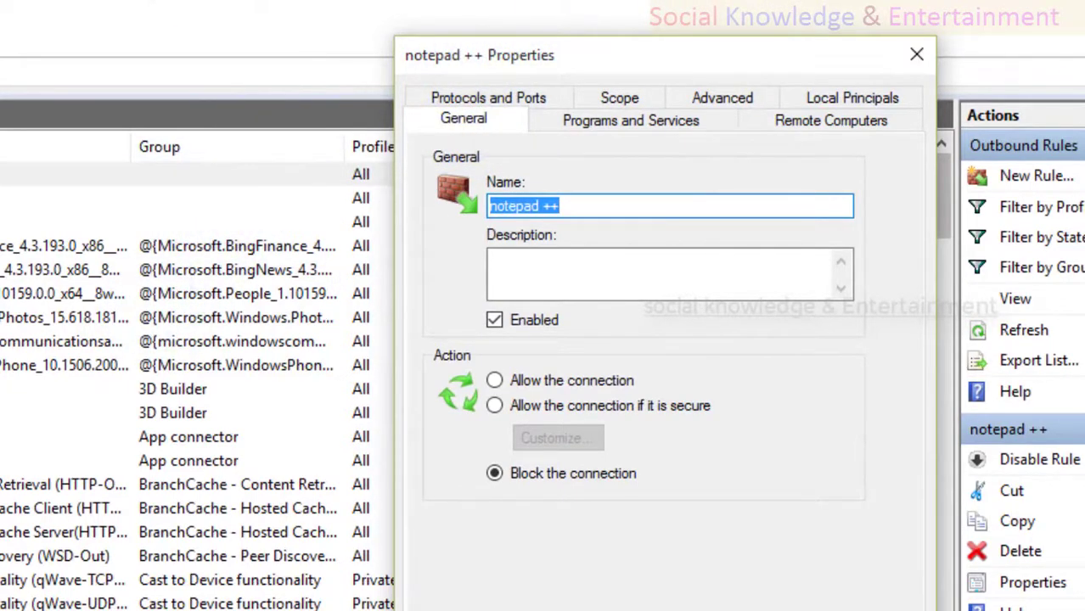
click(608, 91)
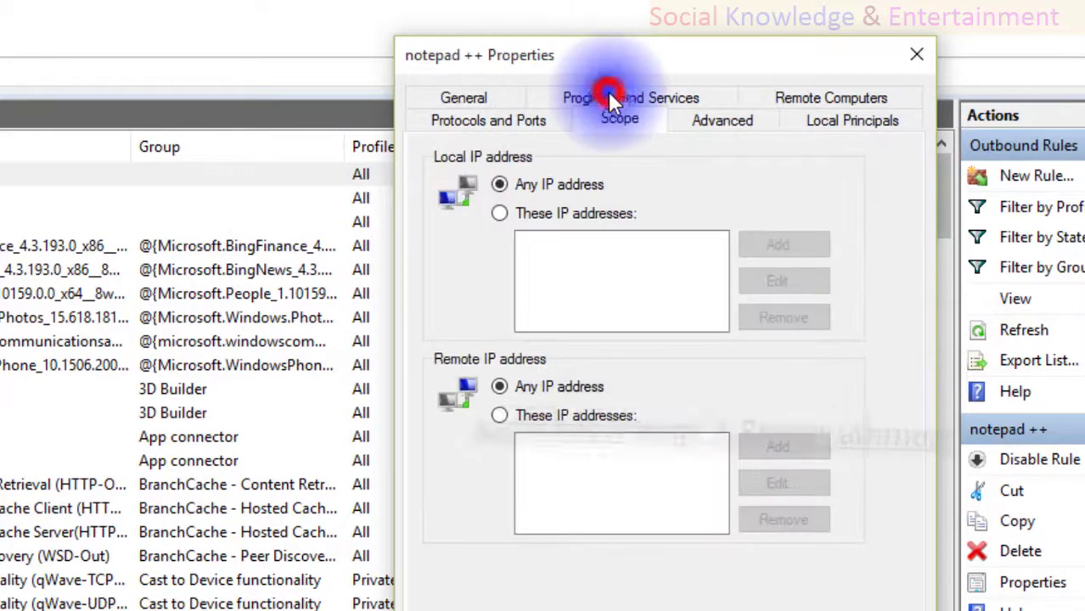
click(464, 96)
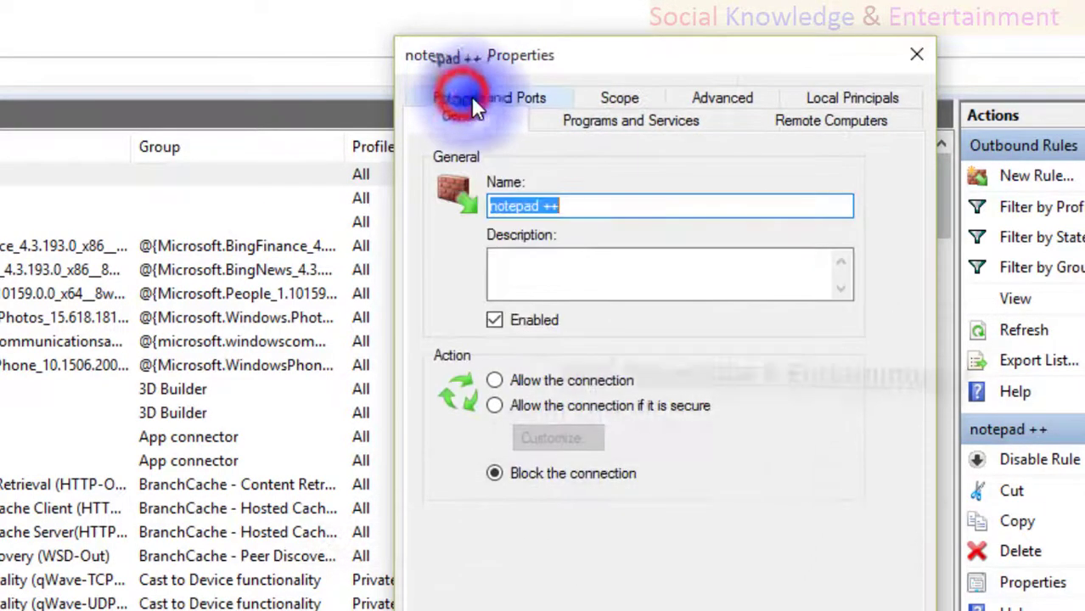
Enter "block notepad" as the description of the notepad ++ rule.
click(471, 96)
click(471, 96)
mouse_move(553, 208)
mouse_down()
mouse_move(593, 210)
mouse_move(571, 206)
mouse_up()
click(532, 254)
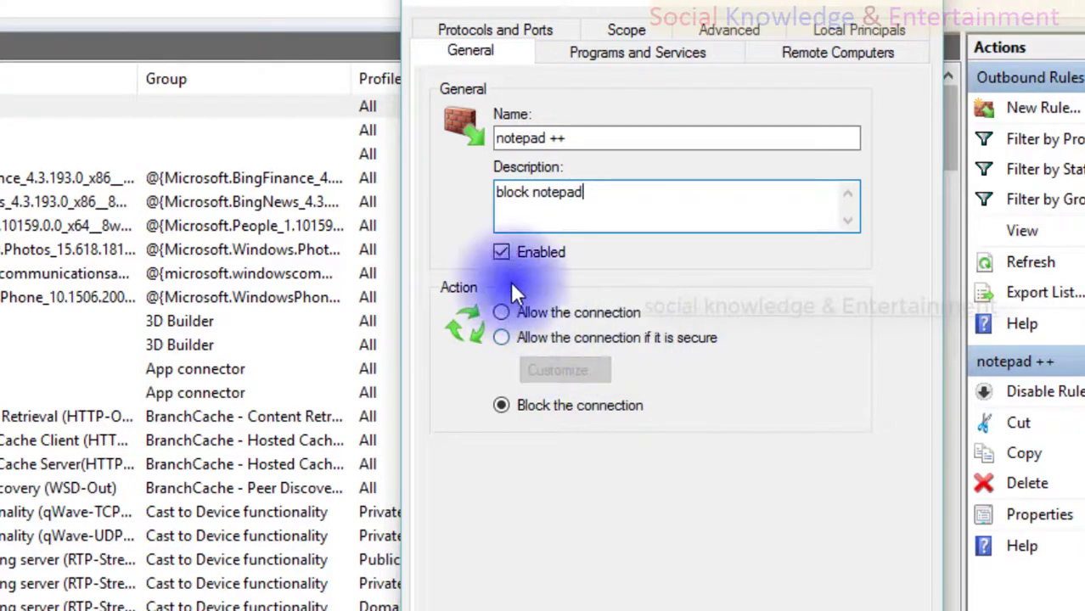
Review the rule's protocol and port settings, including the available protocol types.
click(468, 29)
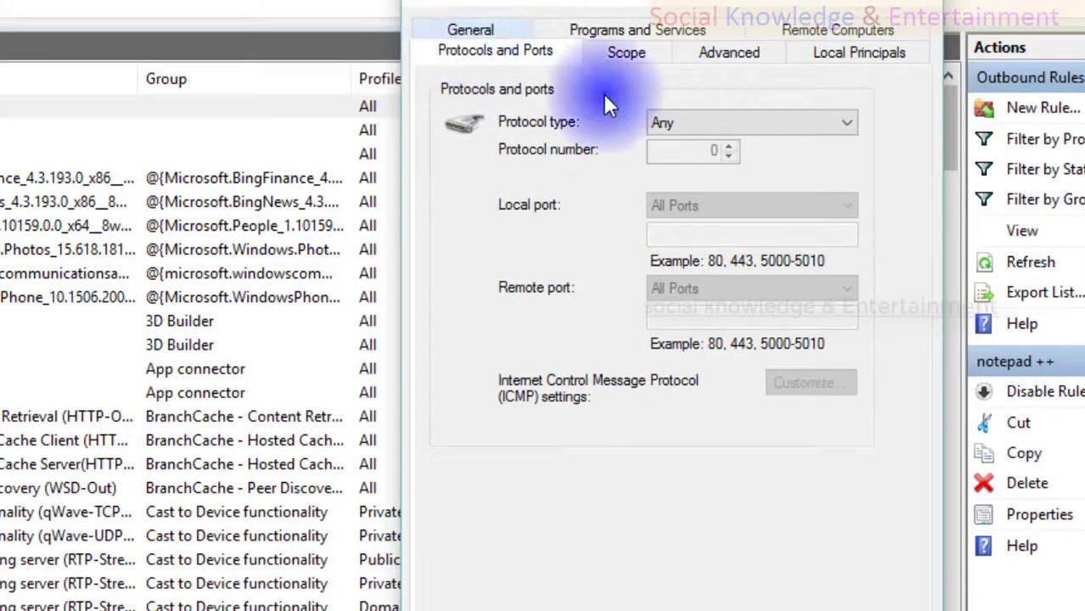
click(736, 129)
click(736, 129)
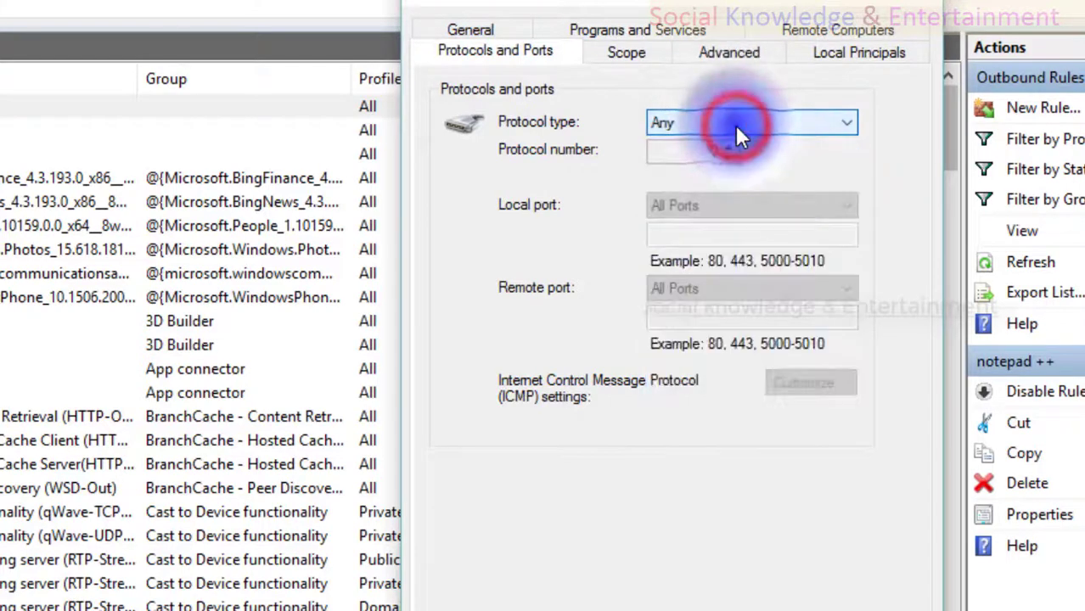
click(735, 125)
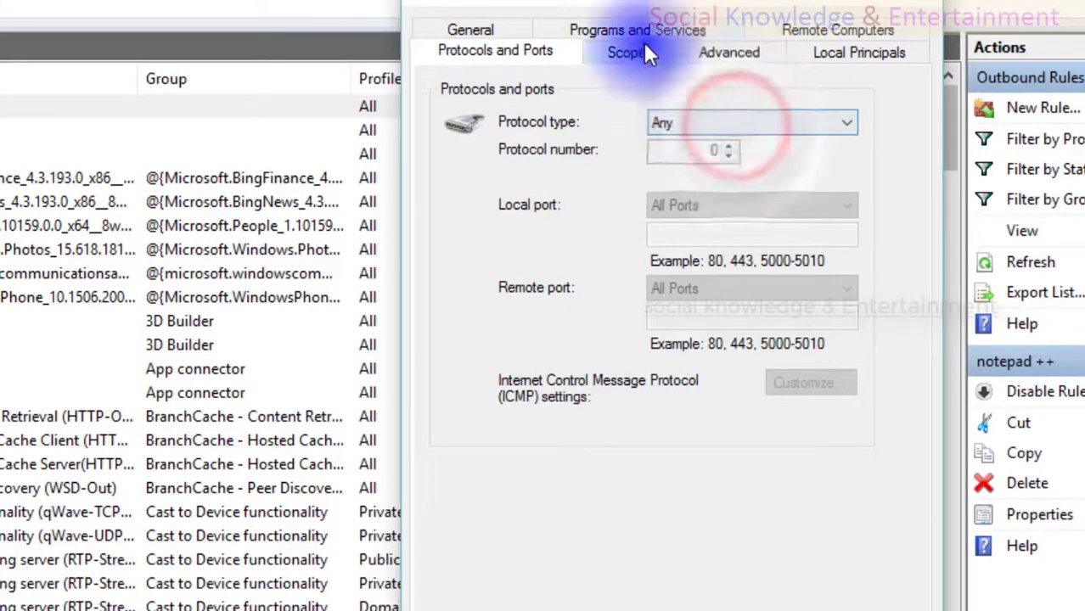
Inspect the program path the rule applies to, browse the Notepad++ program folder and cancel without choosing another file.
click(637, 31)
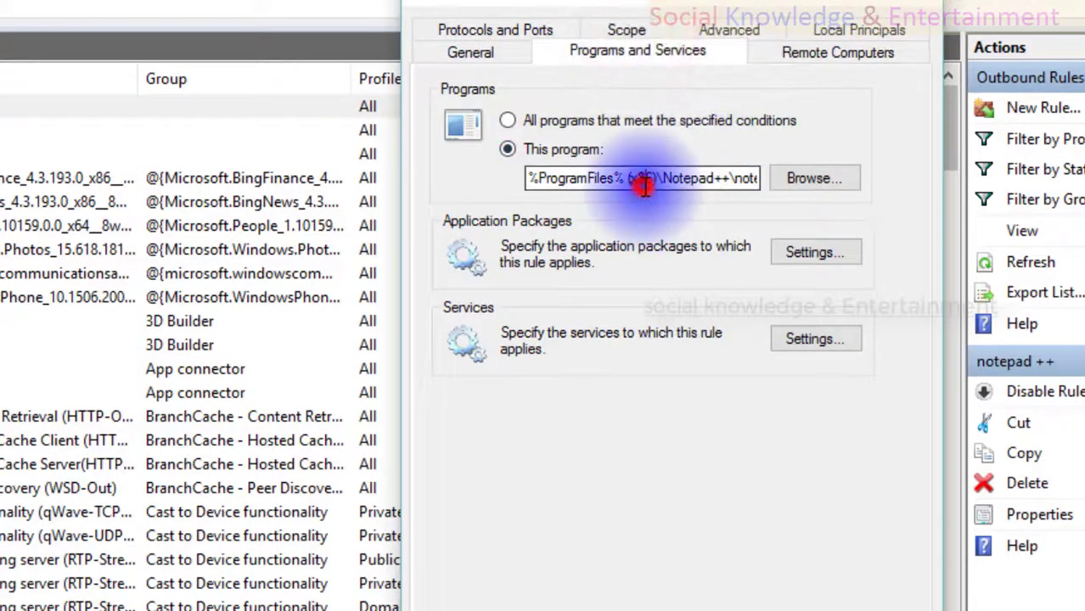
click(584, 181)
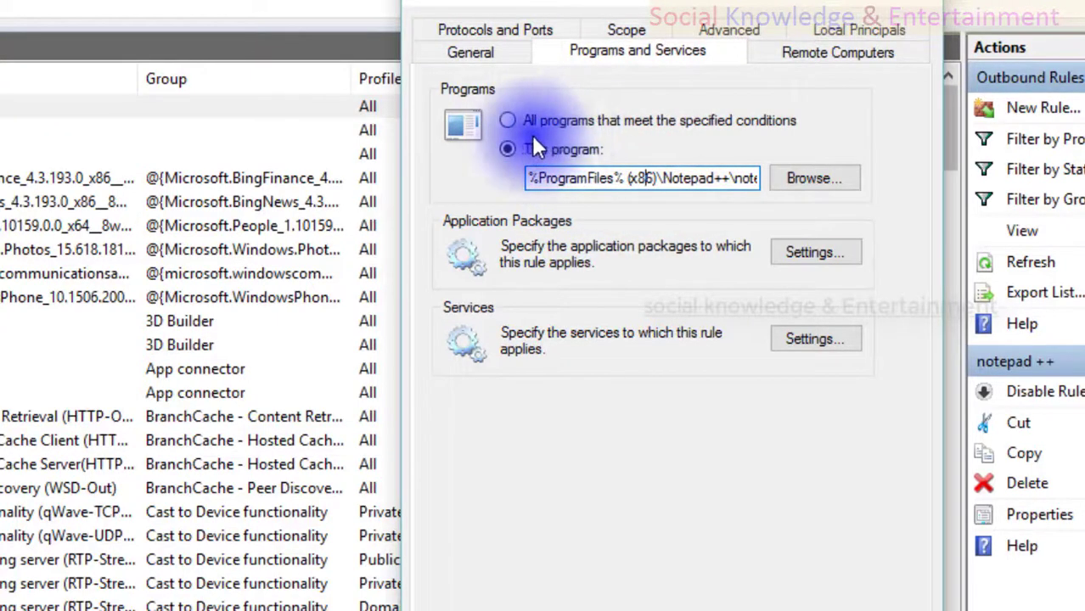
click(566, 181)
click(801, 178)
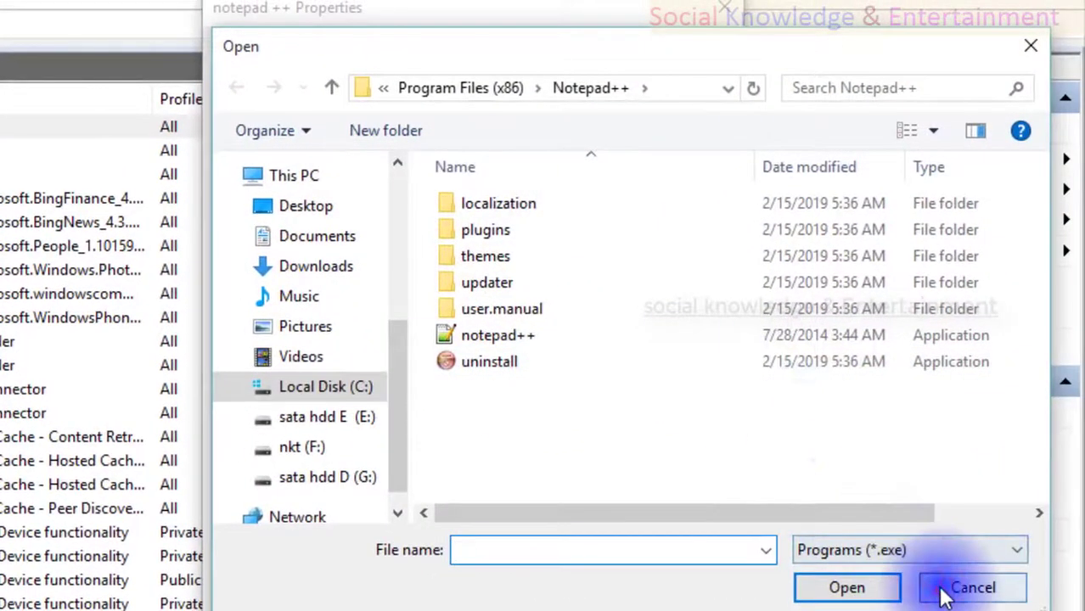
click(944, 592)
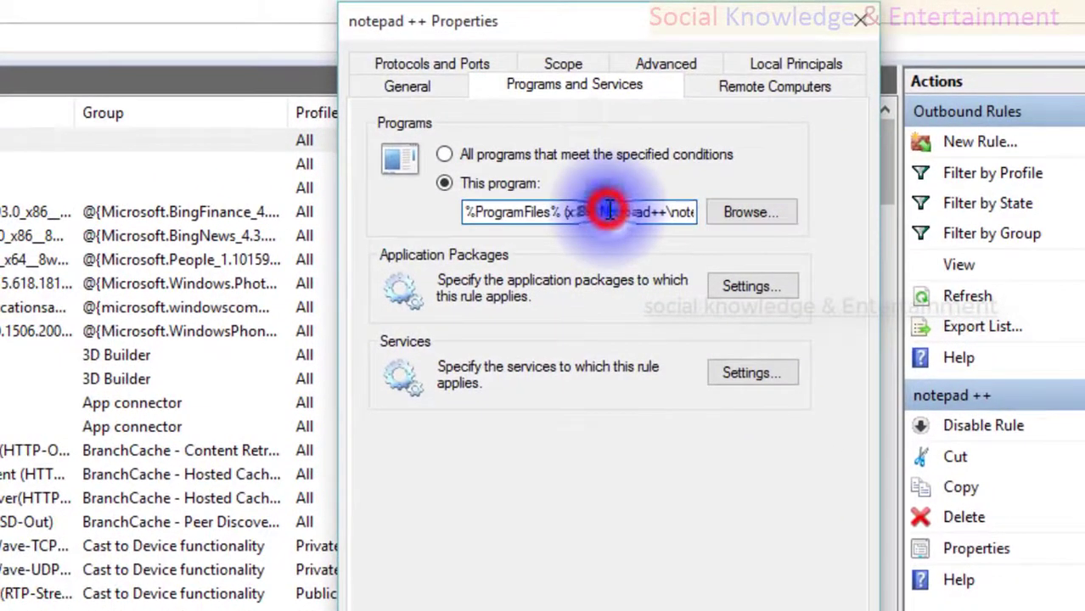
click(608, 210)
click(524, 212)
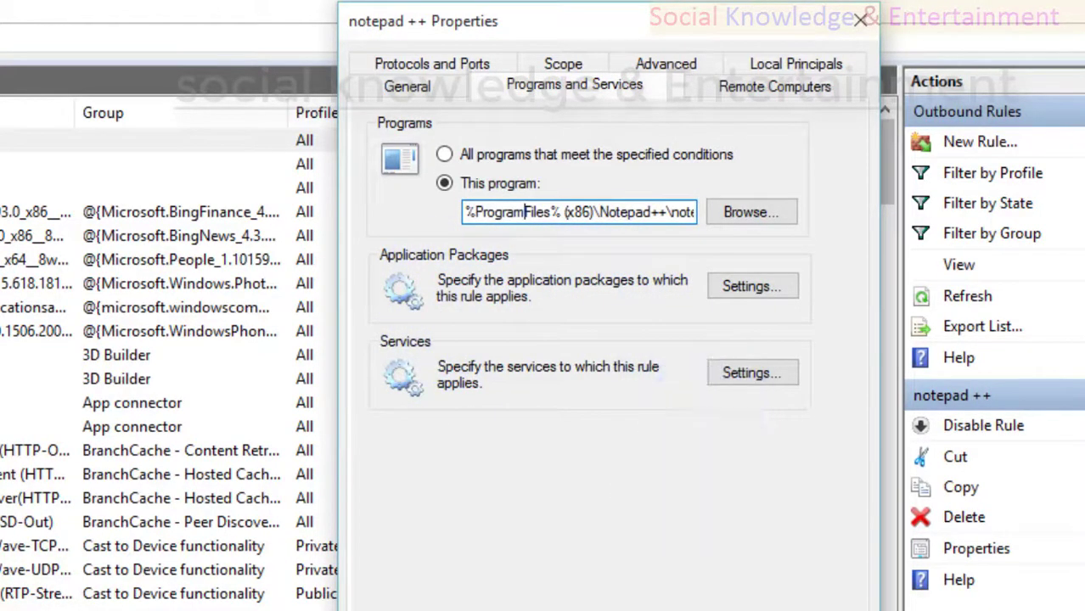
Find Notepad++ under N in the list of all installed apps and launch it.
key(super)
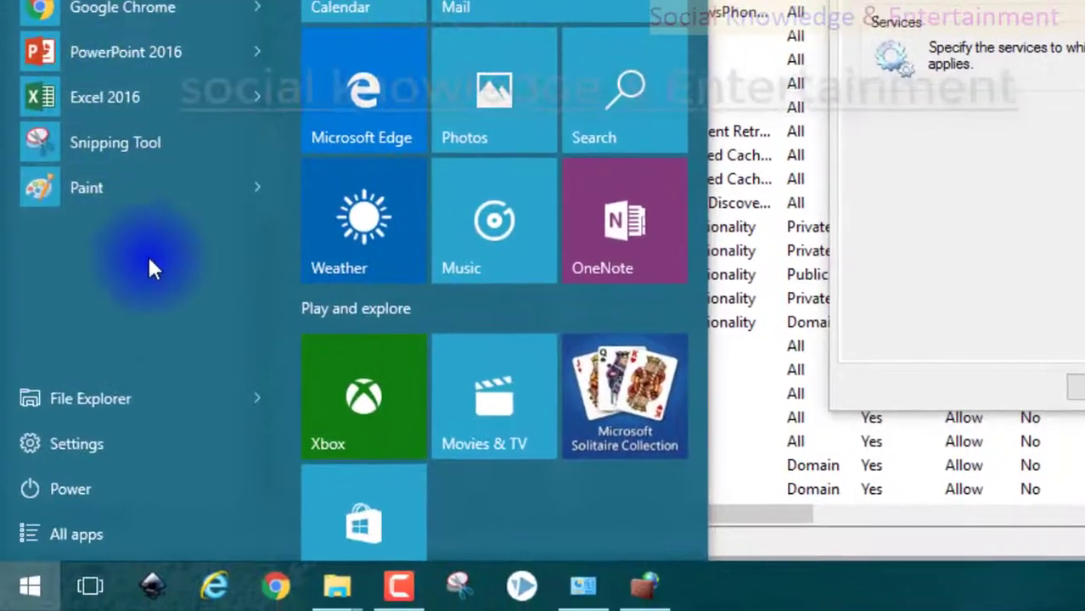
click(122, 527)
scroll(72, 167, down, 10)
click(41, 170)
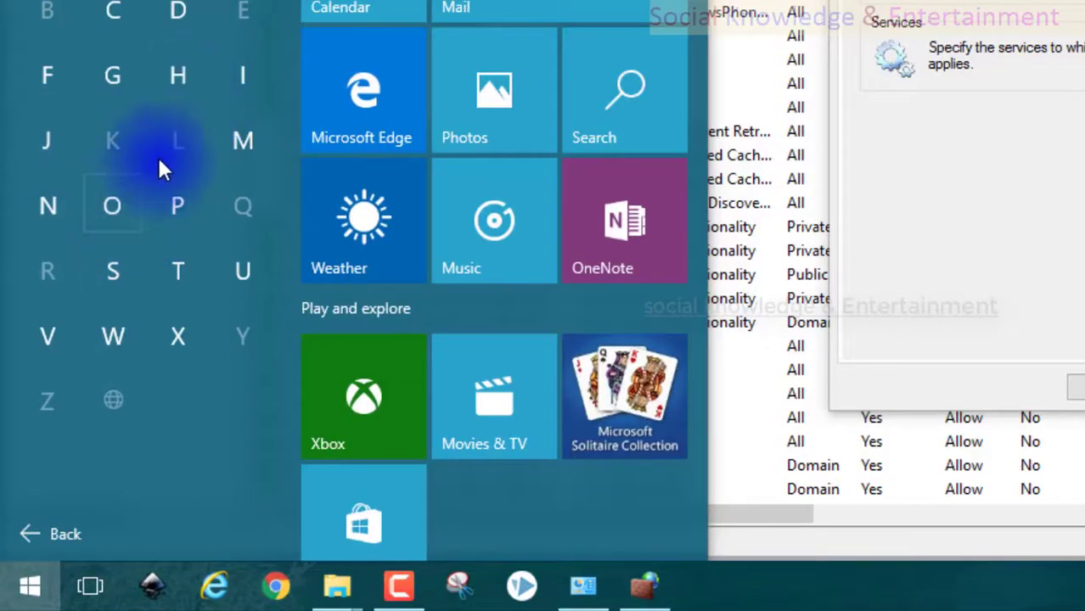
click(71, 342)
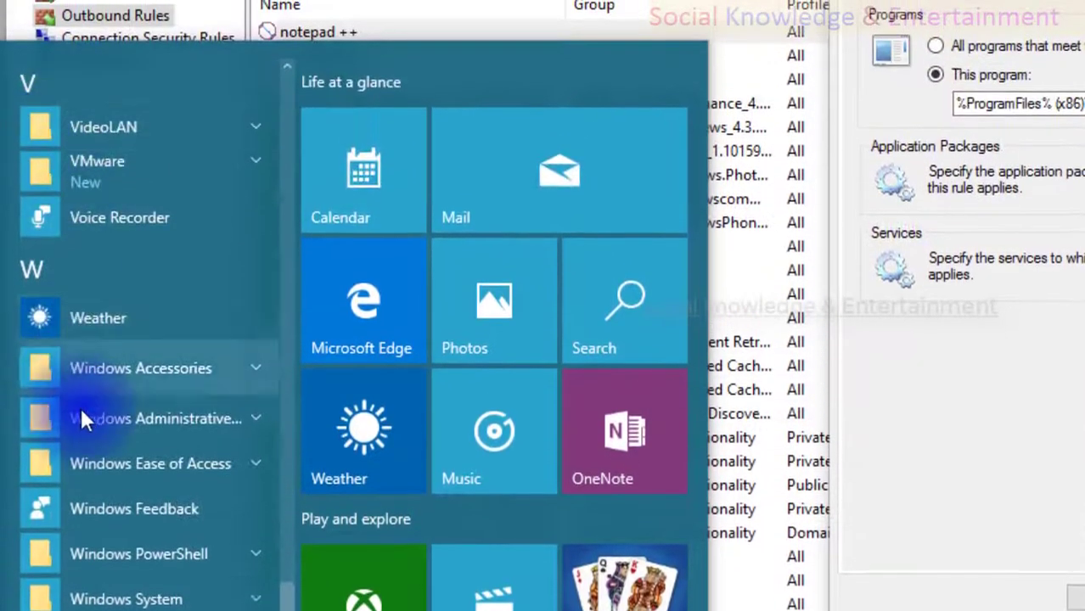
click(38, 251)
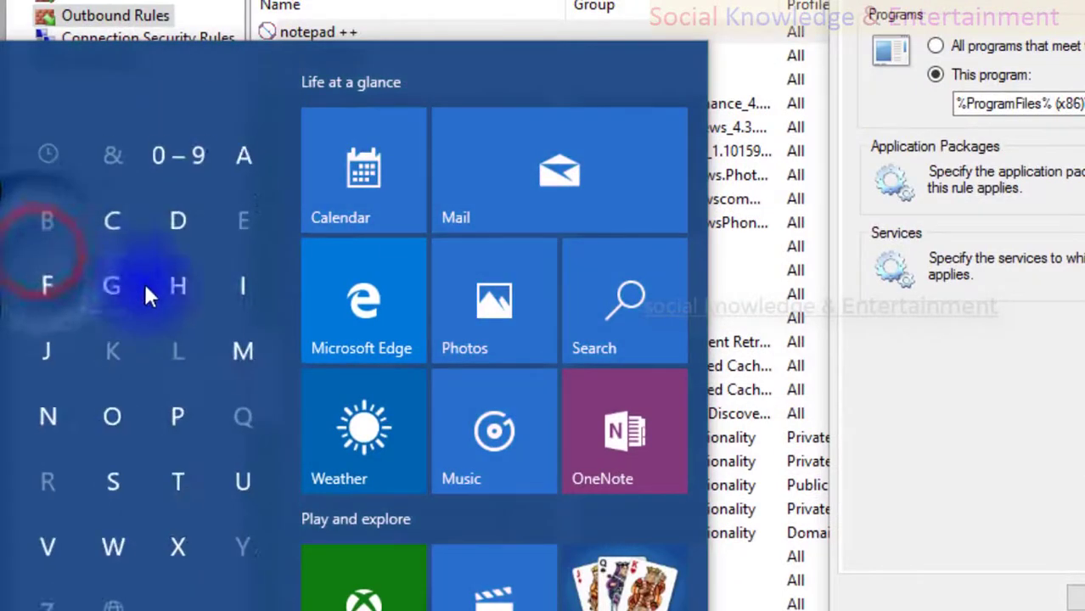
click(75, 405)
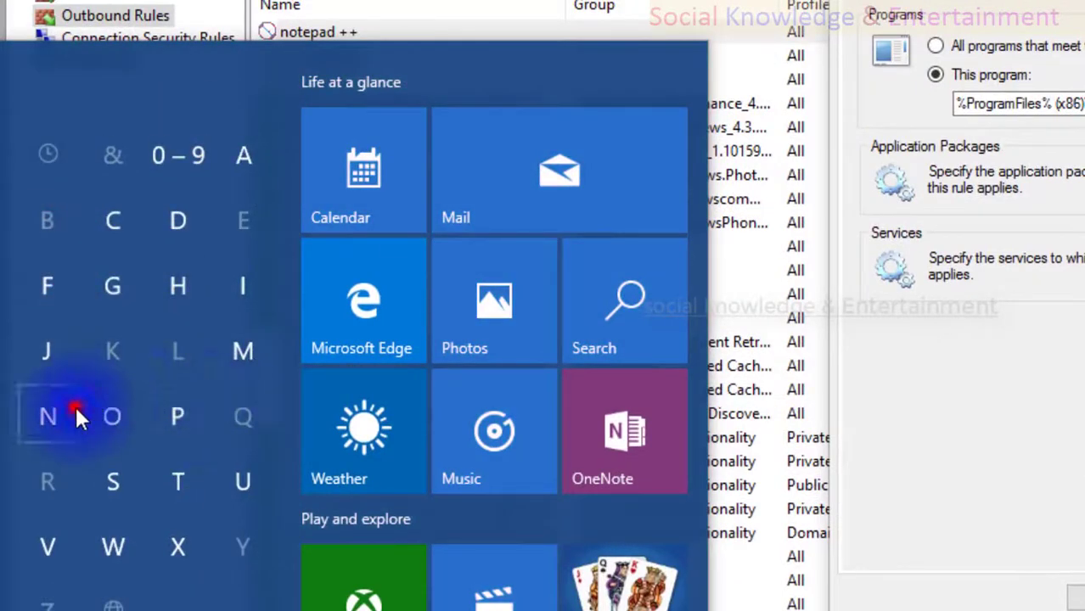
click(82, 138)
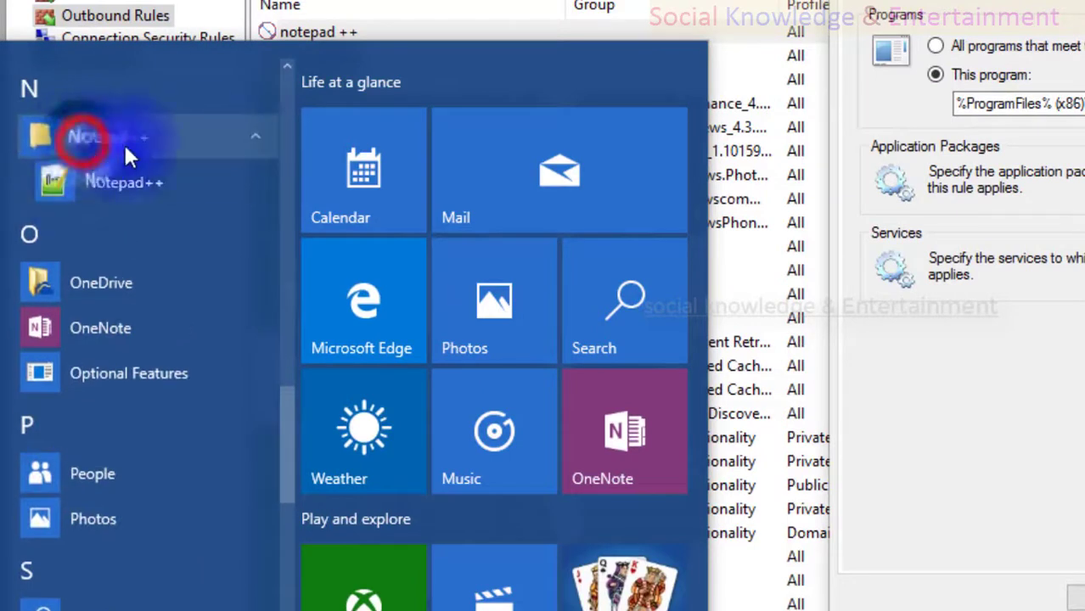
click(213, 137)
click(198, 109)
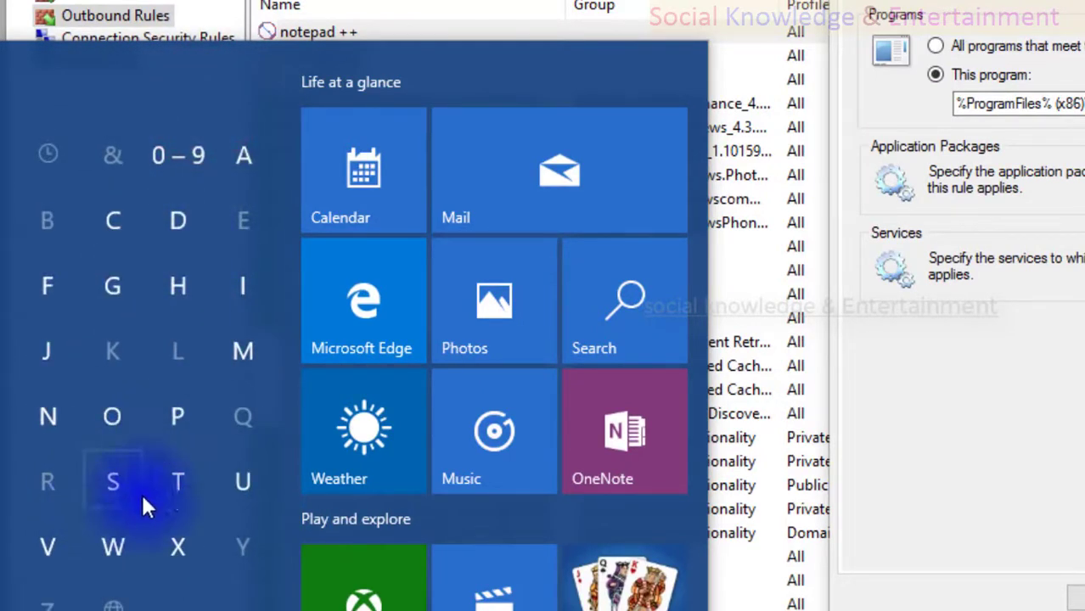
click(56, 393)
click(89, 127)
click(104, 167)
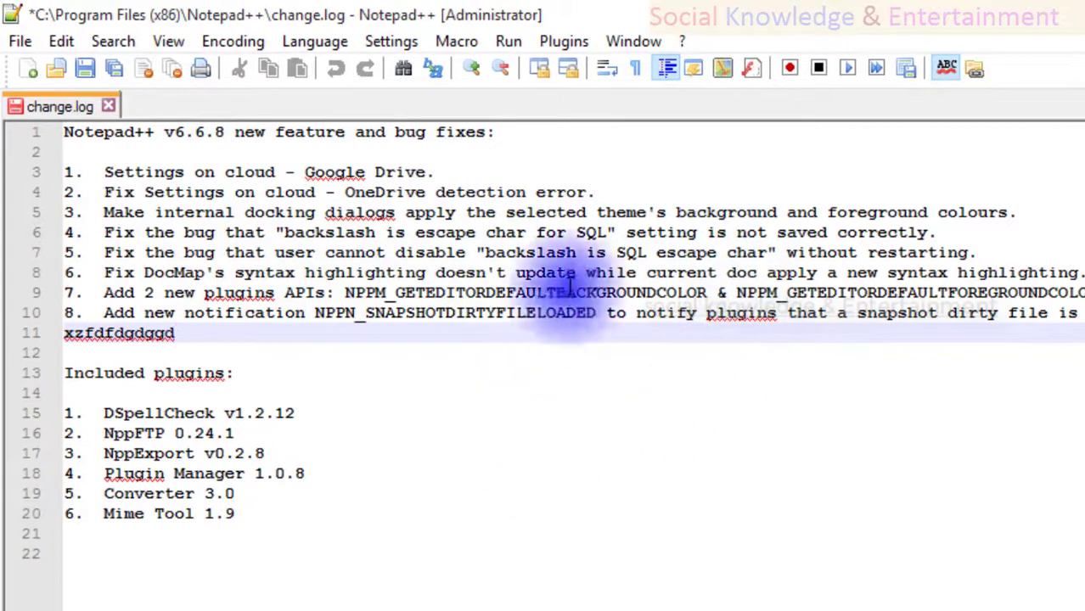
Open the About Notepad++ information, try its home page link and close the information window.
click(681, 40)
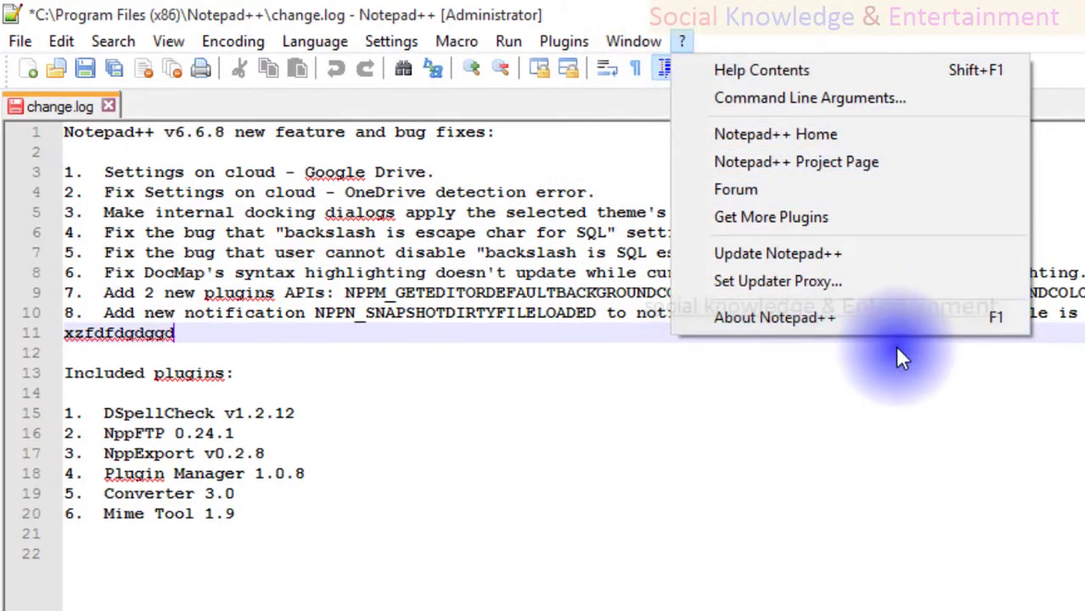
click(856, 317)
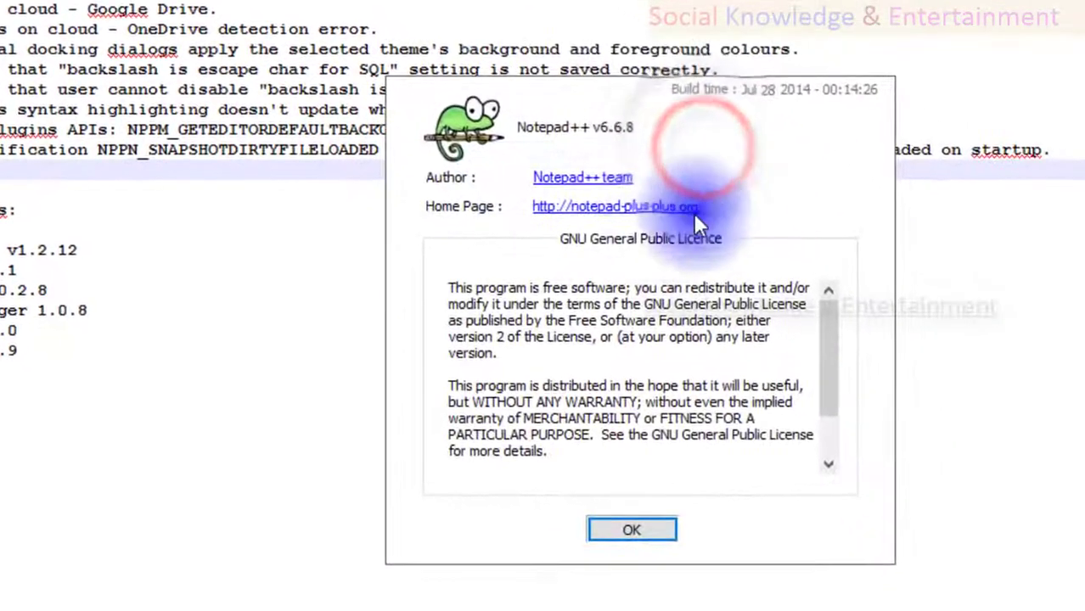
click(605, 208)
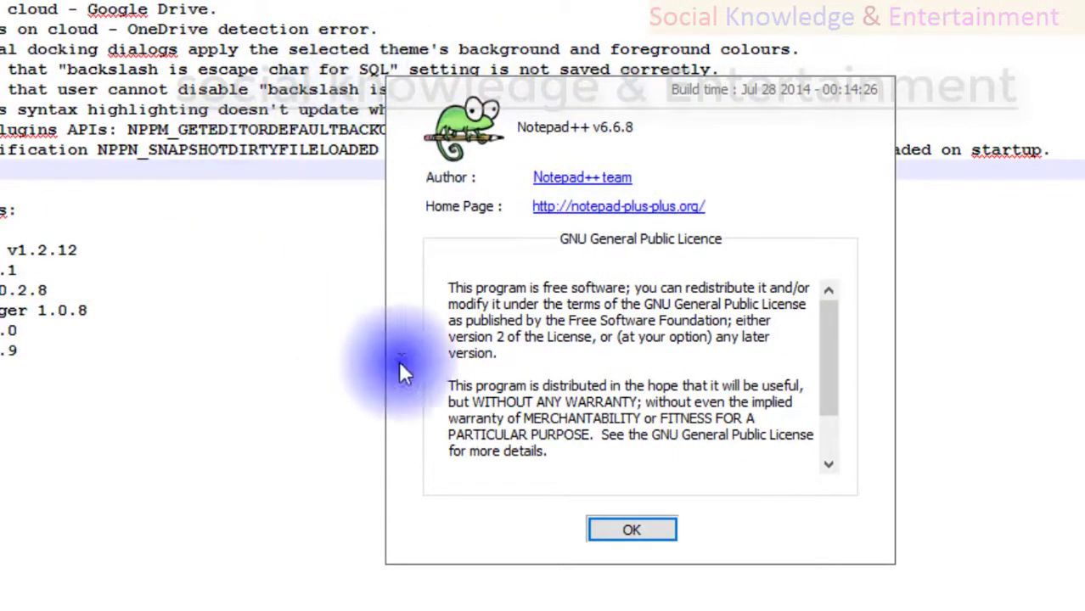
click(630, 529)
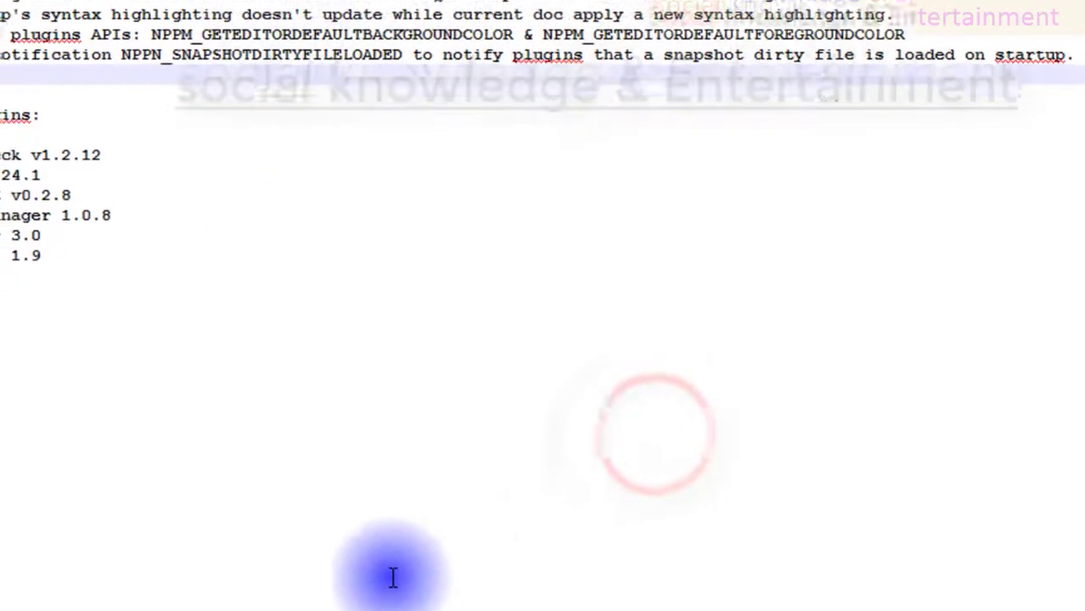
Switch back to Windows Firewall with Advanced Security and bring up the notepad ++ outbound rule's properties.
mouse_move(482, 585)
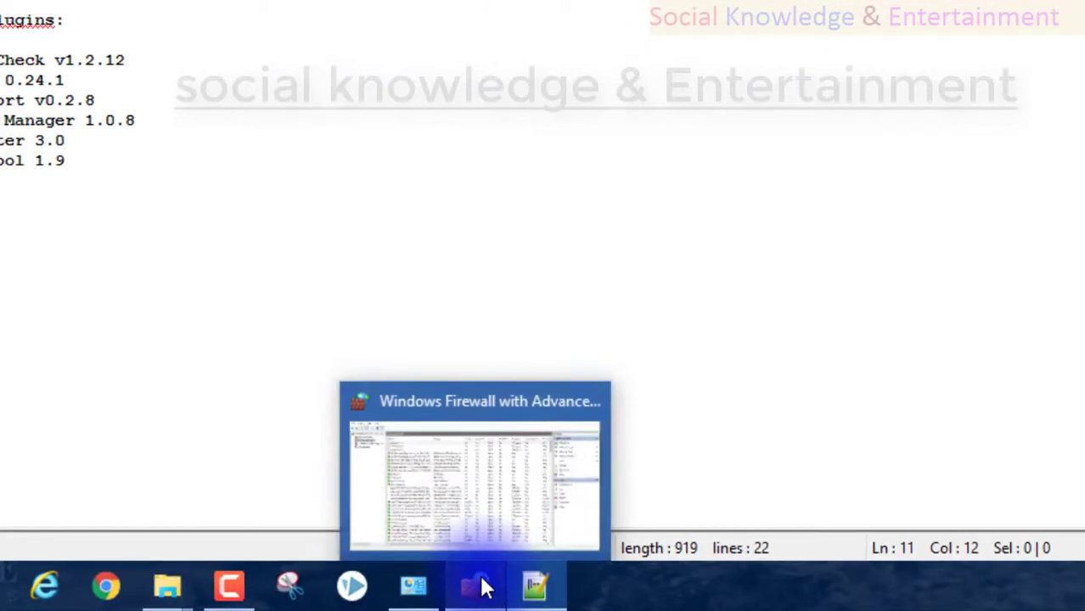
click(484, 495)
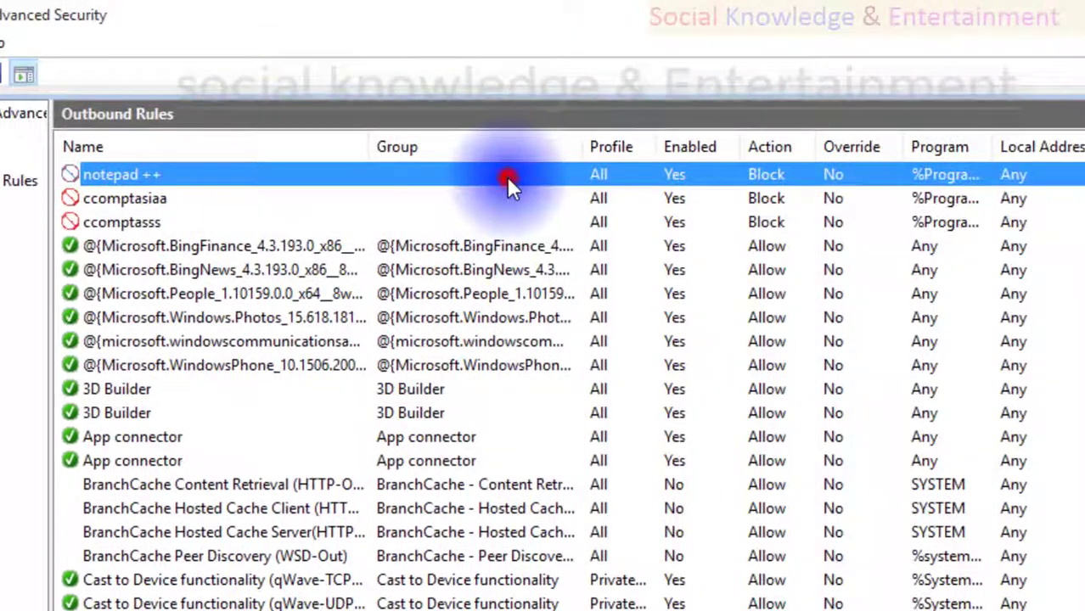
double_click(507, 179)
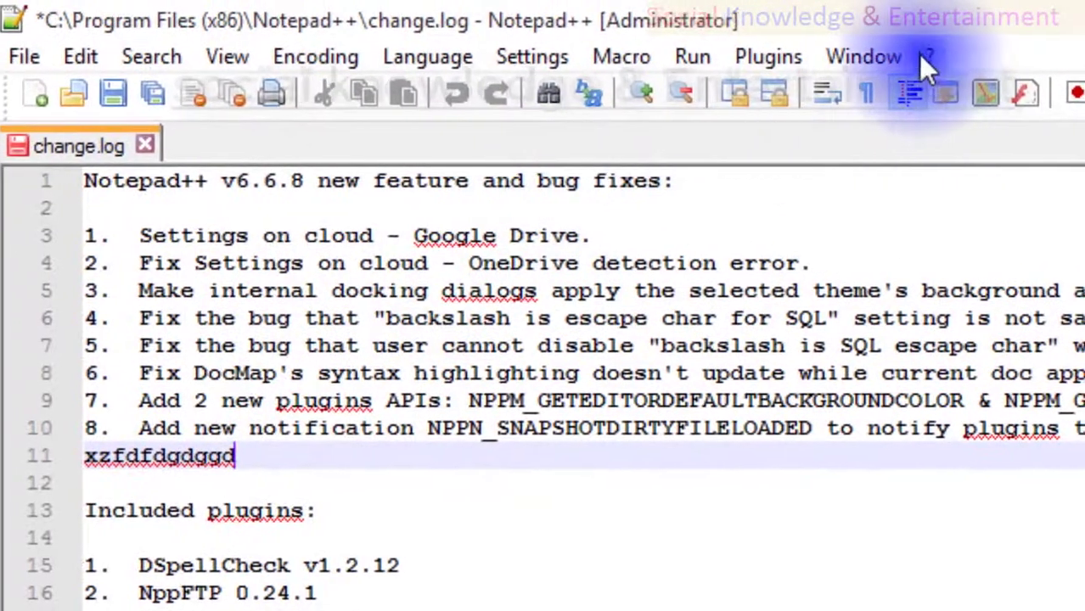
Look through the online help and update commands in Notepad++ and close the list without choosing one.
click(925, 58)
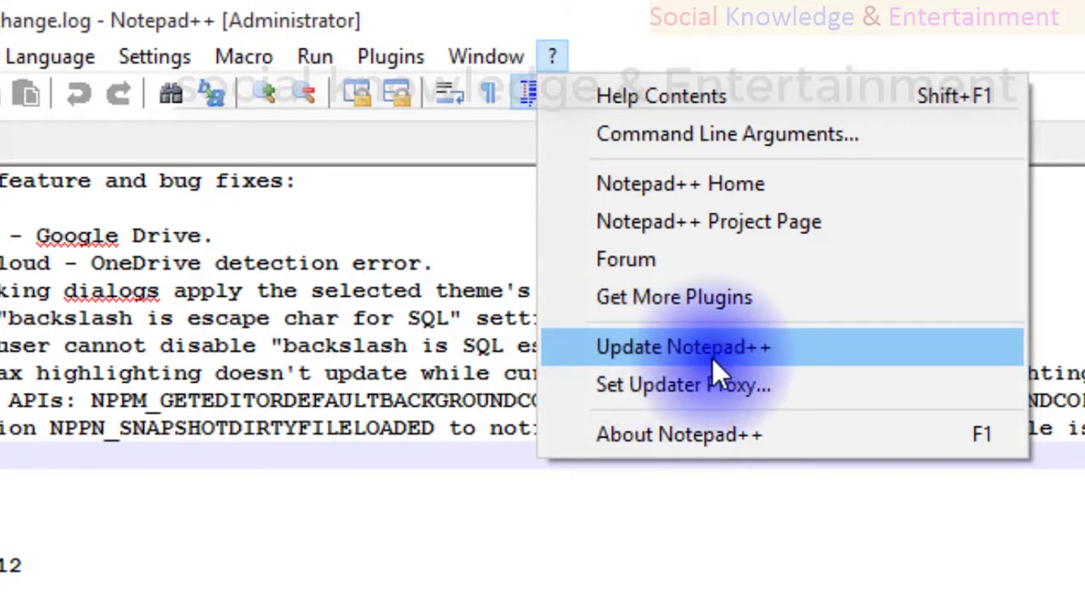
click(802, 552)
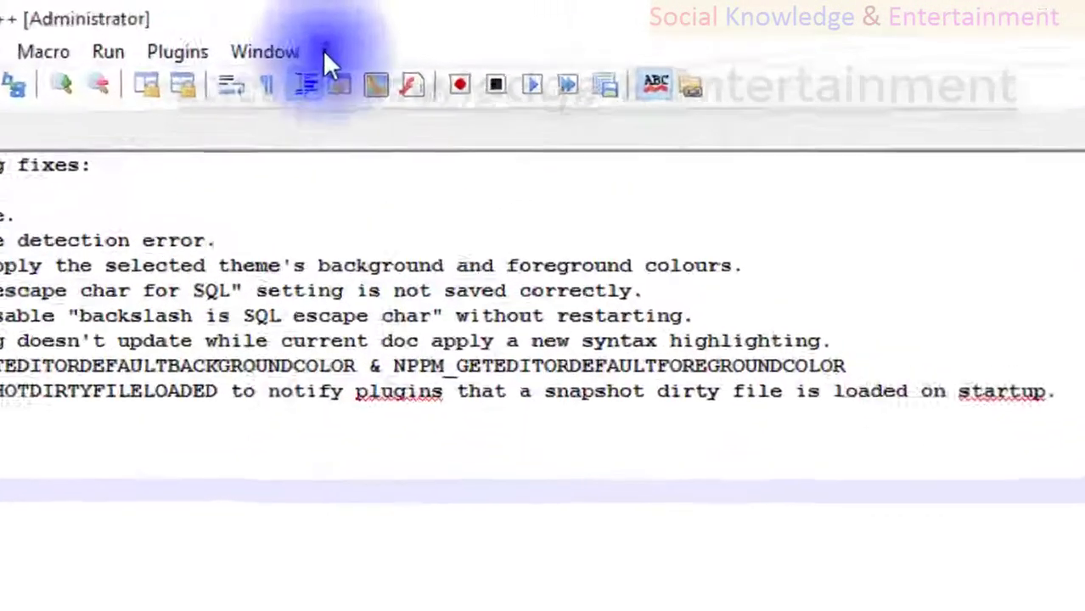
click(431, 25)
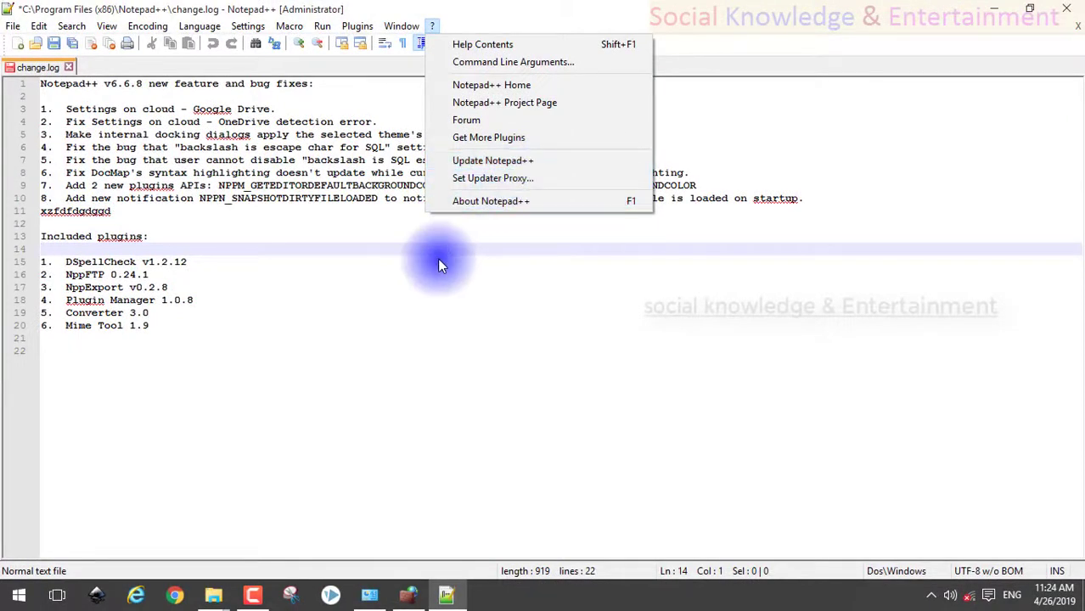
click(432, 295)
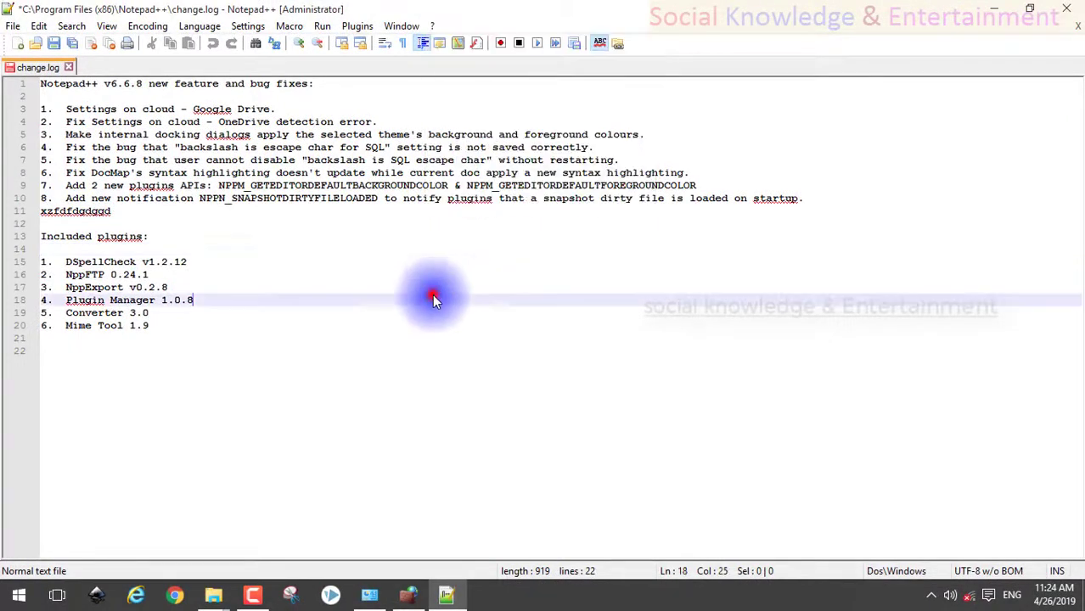
Switch to Windows Firewall with Advanced Security, reopen the notepad ++ rule's properties and examine which services the rule can apply to.
click(409, 594)
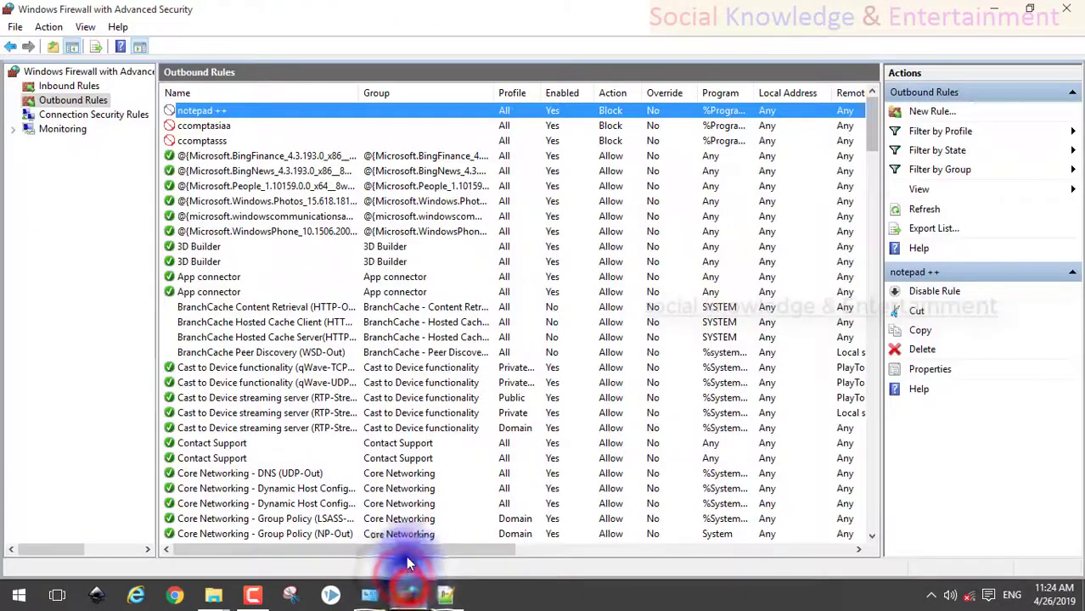
double_click(346, 115)
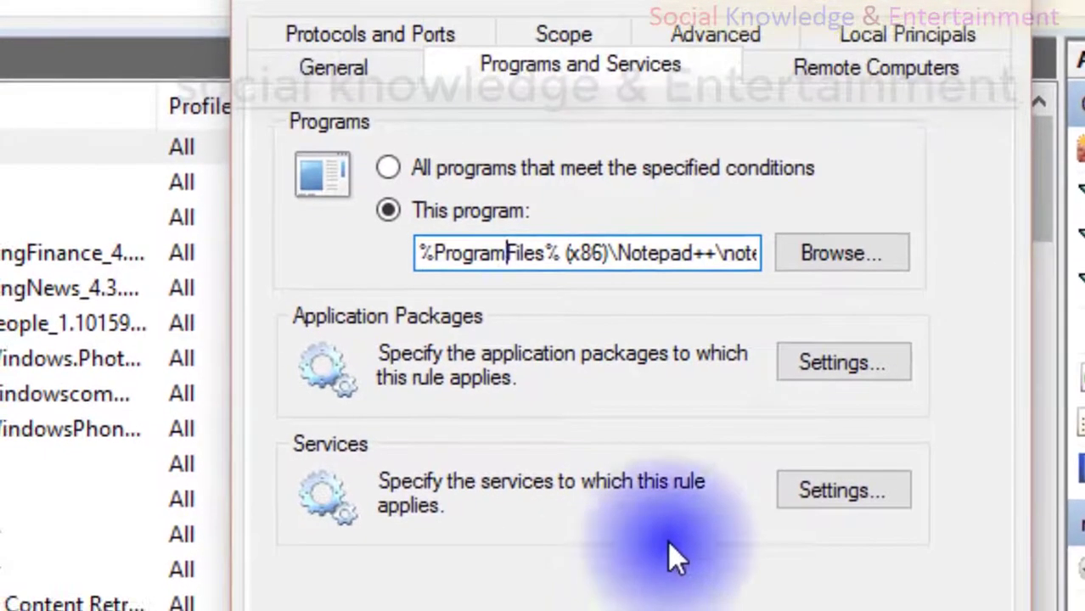
click(827, 492)
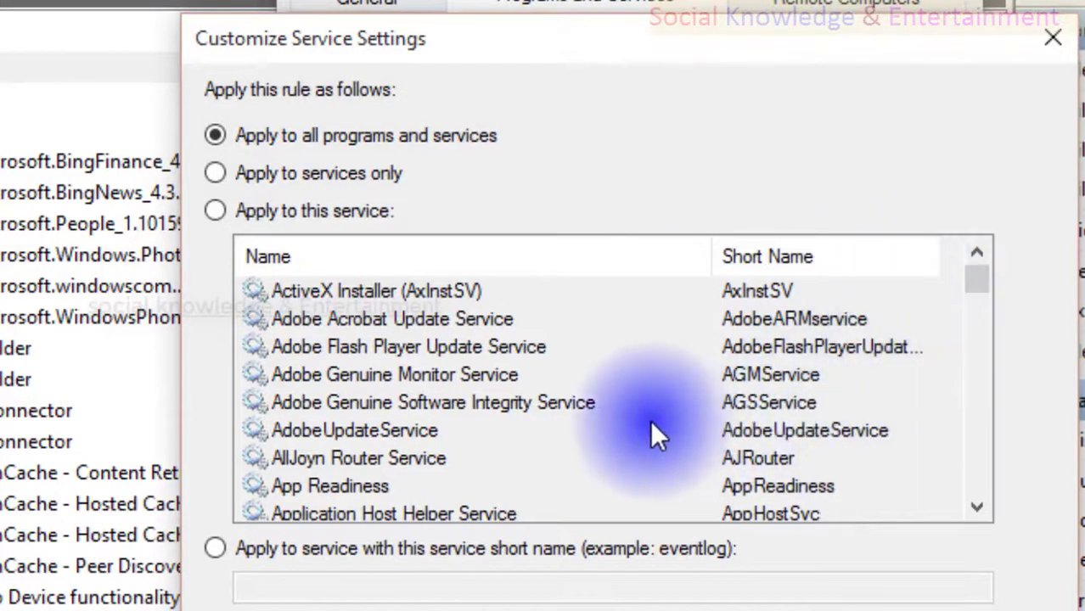
click(449, 370)
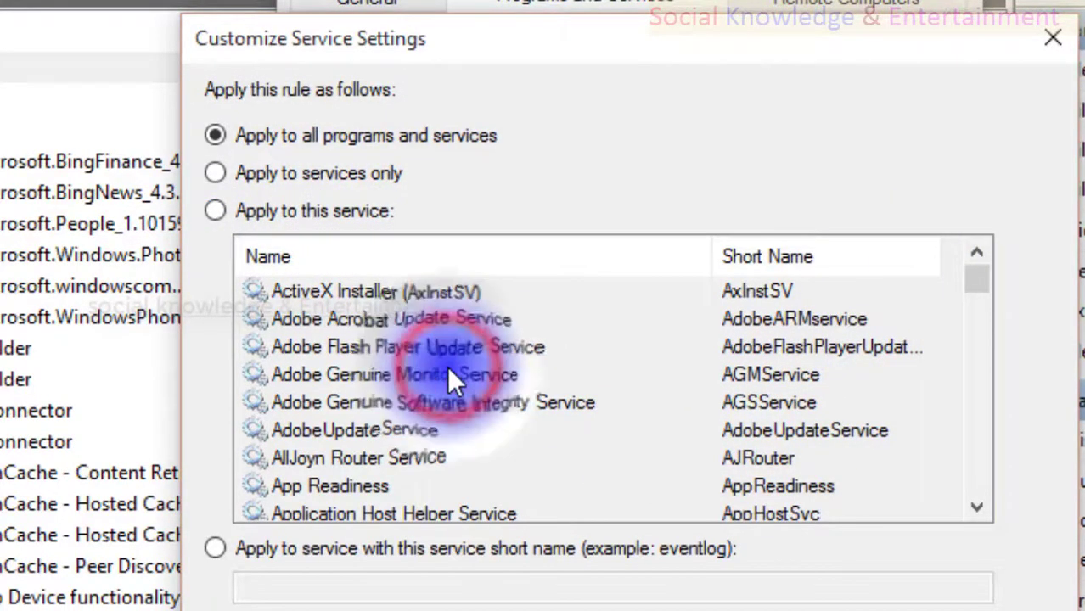
Try limiting the rule to a single service, look through the list of available services, and cancel the service settings.
click(974, 284)
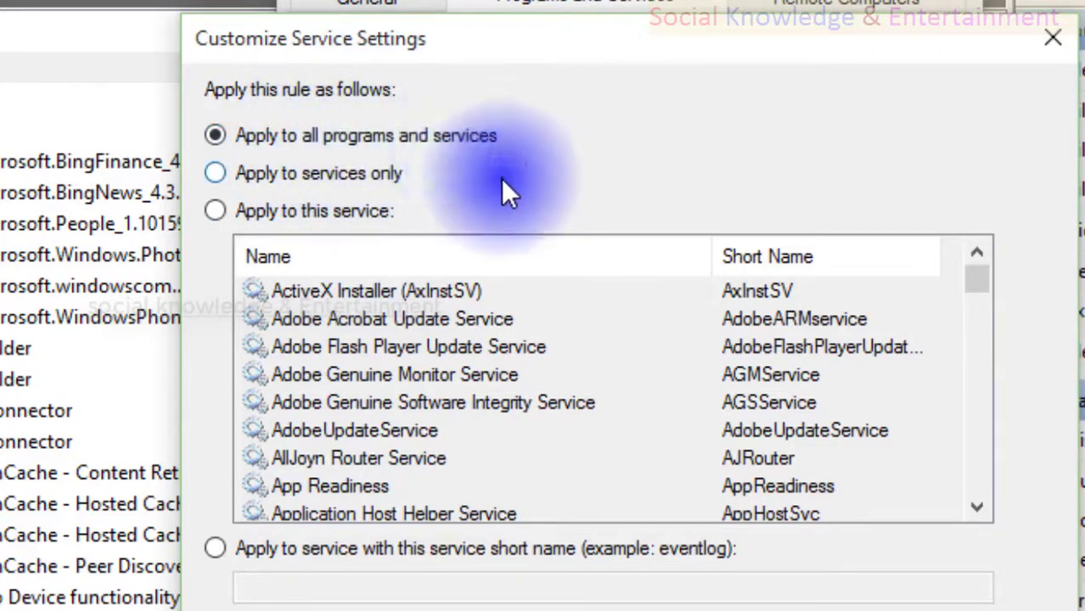
click(360, 214)
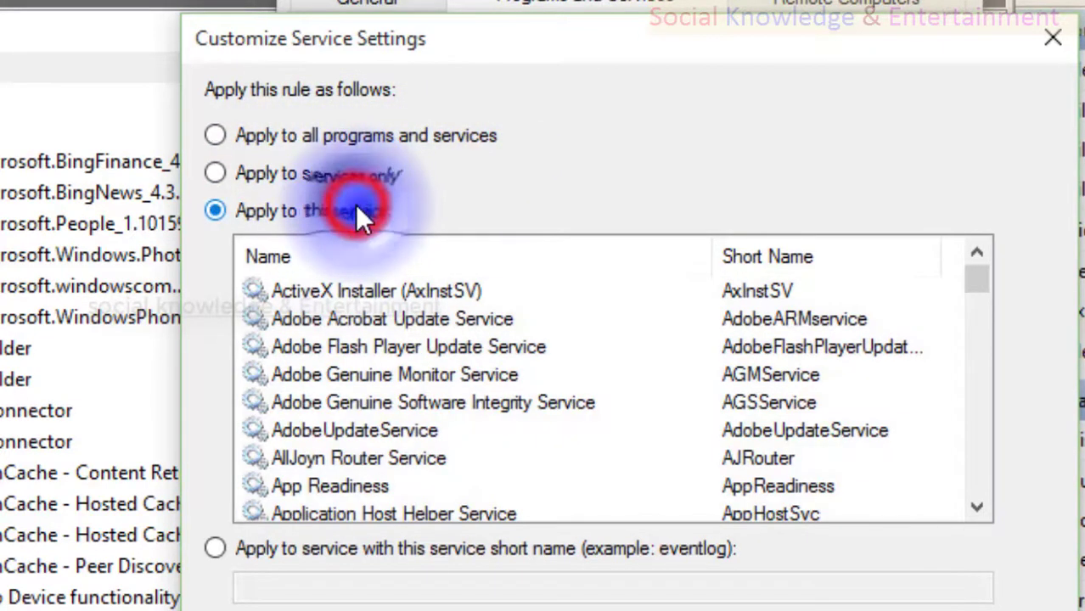
click(281, 206)
click(378, 344)
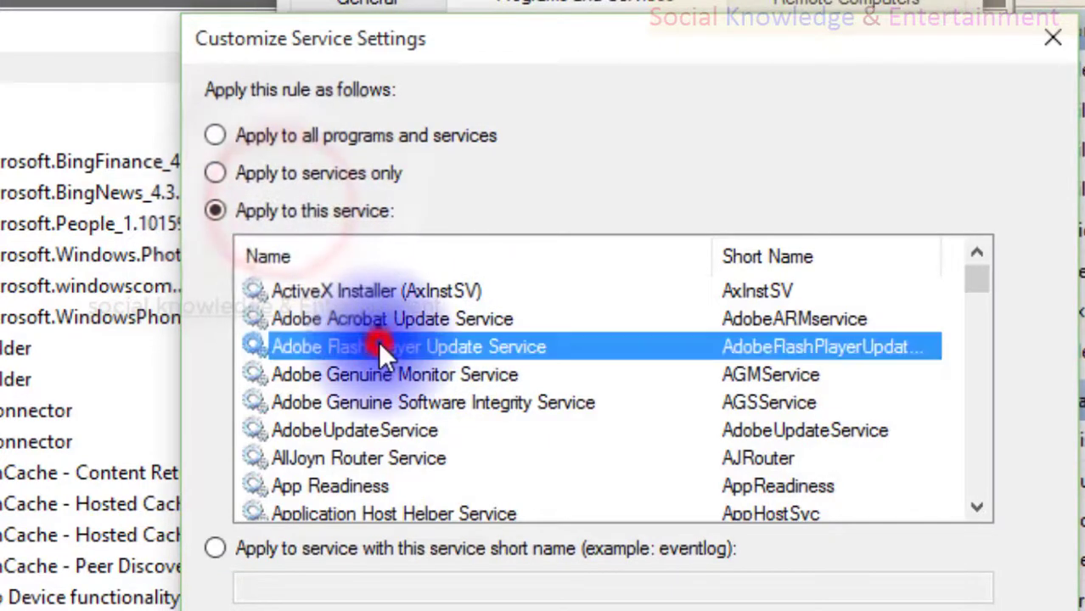
scroll(377, 347, down, 7)
scroll(378, 348, down, 20)
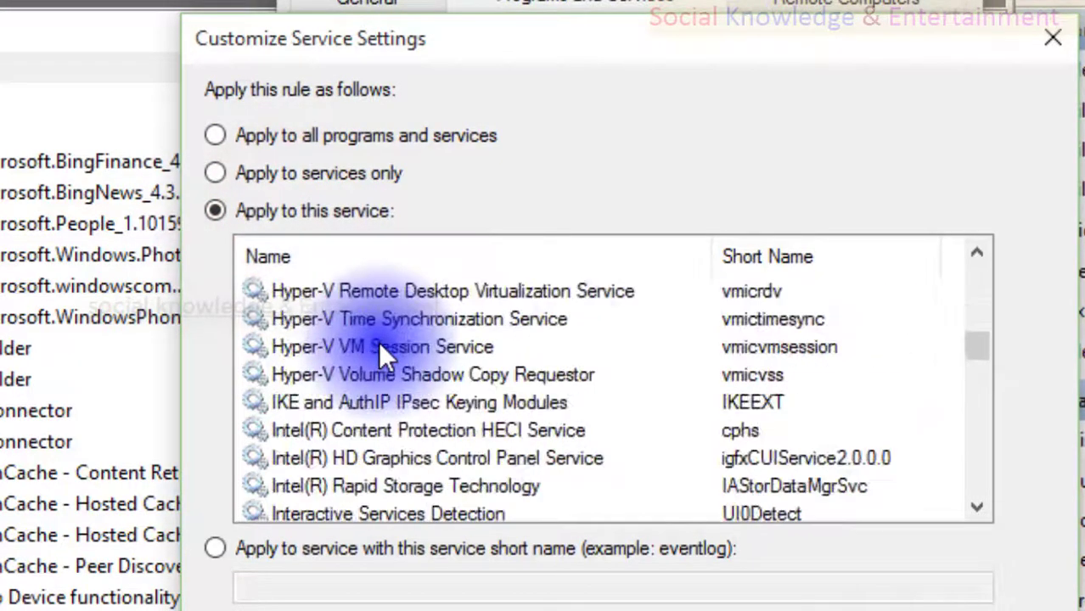
scroll(382, 352, down, 20)
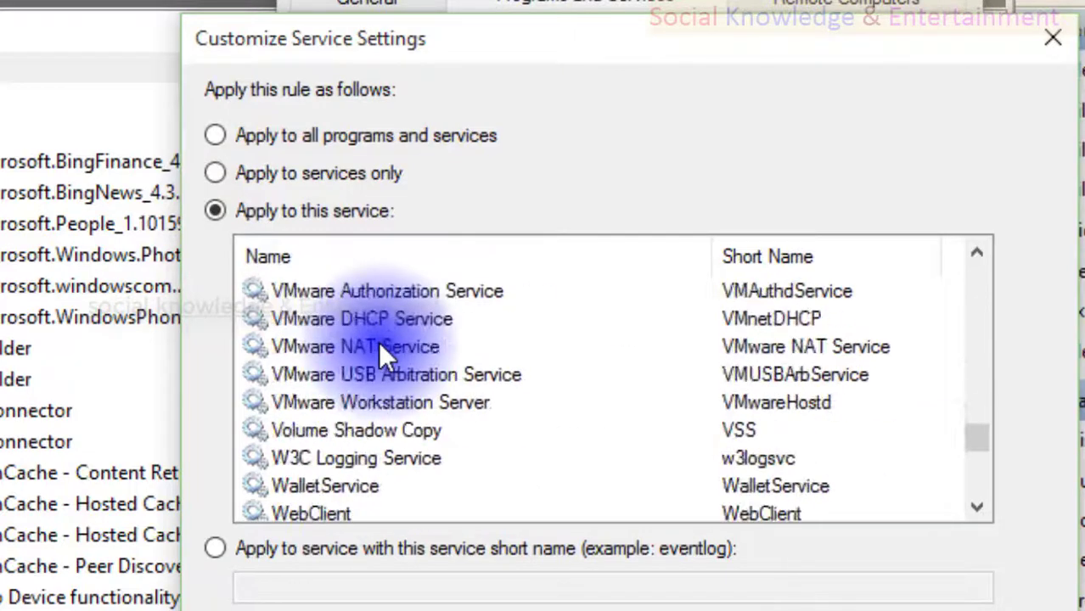
scroll(379, 343, up, 7)
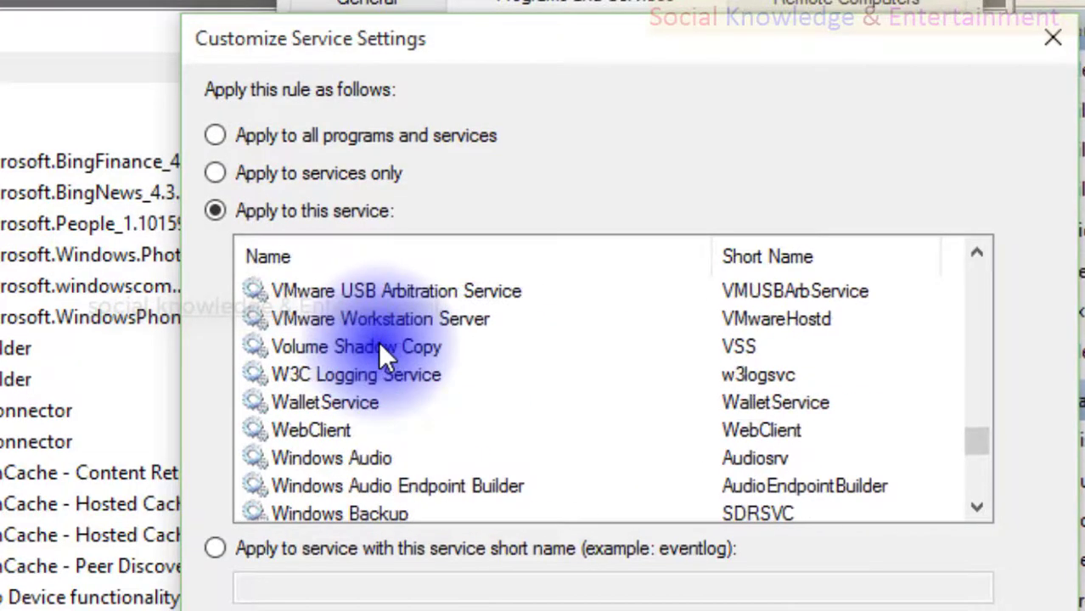
click(379, 375)
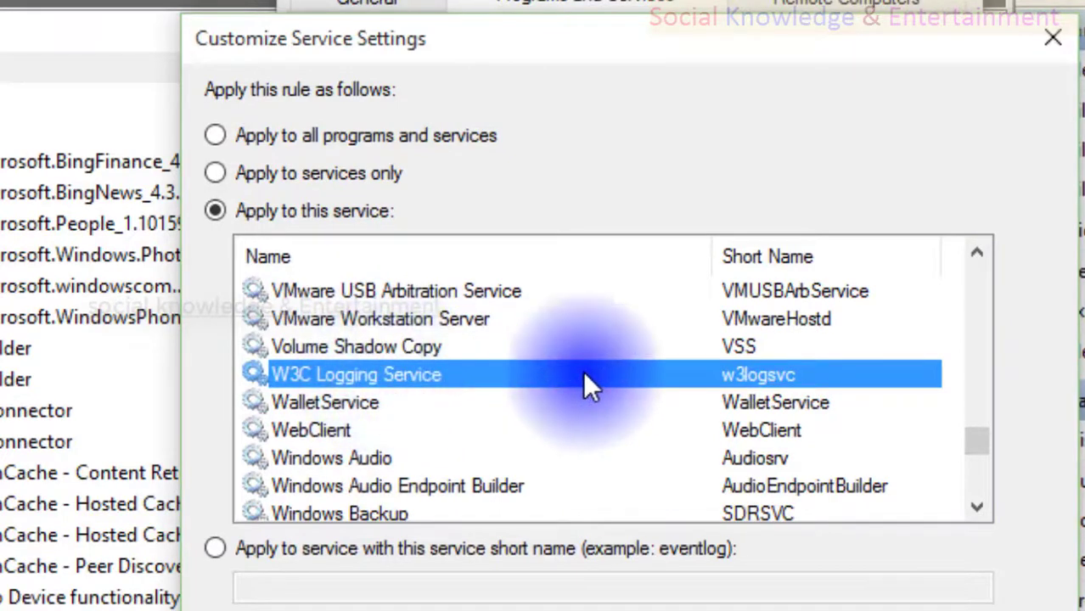
scroll(551, 377, down, 12)
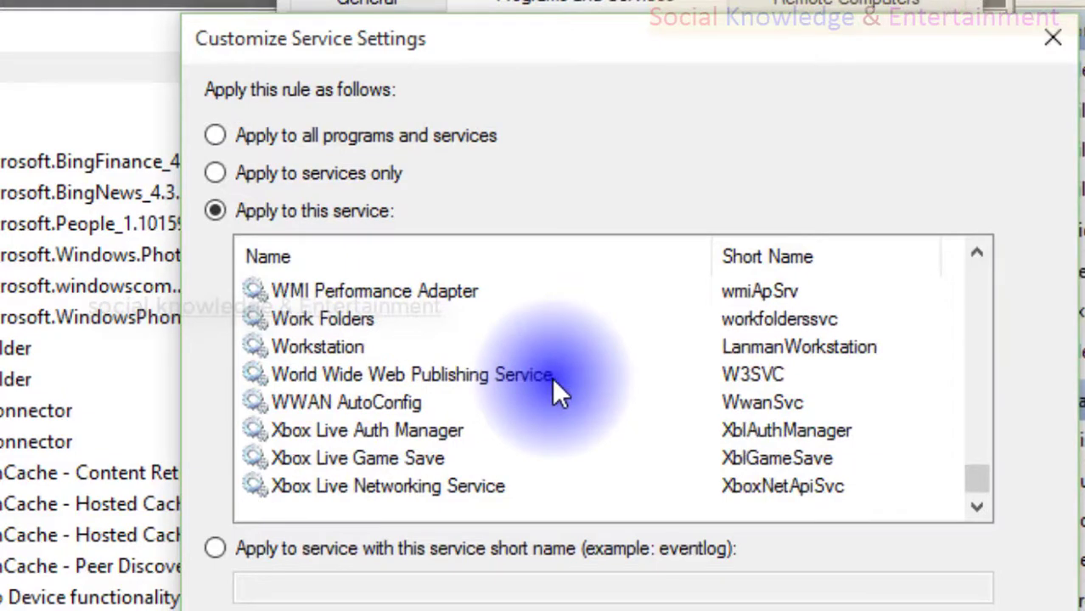
scroll(551, 377, up, 15)
scroll(552, 378, up, 5)
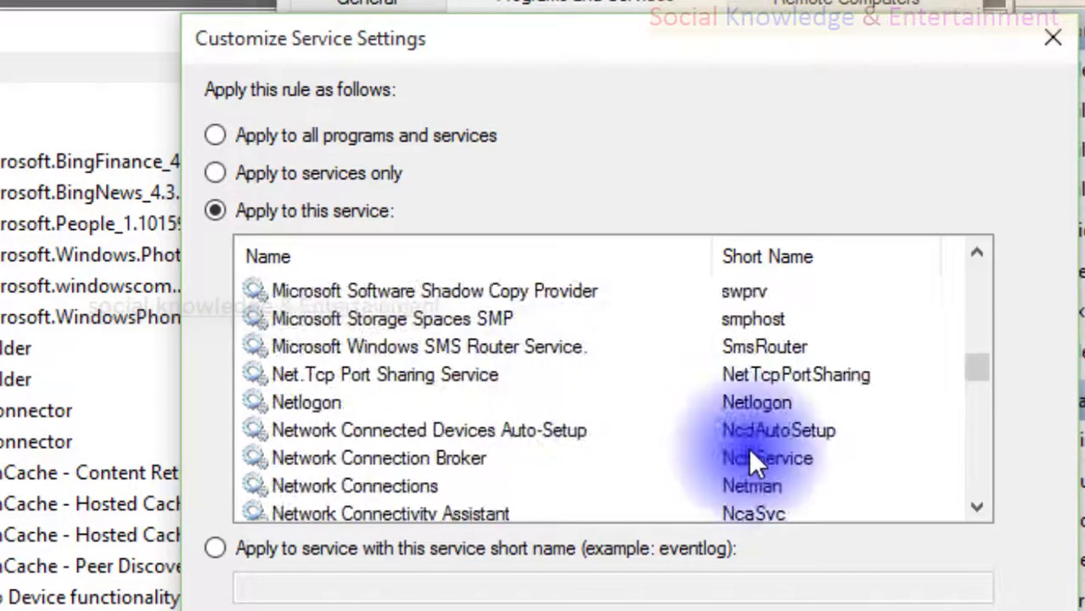
click(976, 609)
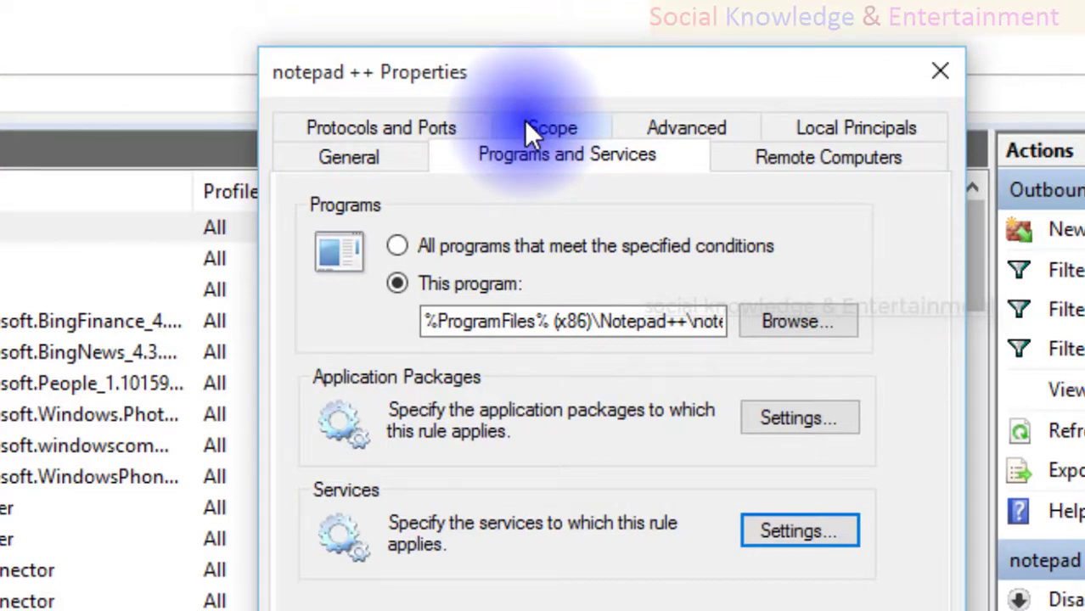
Try limiting the rule's scope to specific local IP addresses, cancel the address entry and restore Any IP address.
click(525, 124)
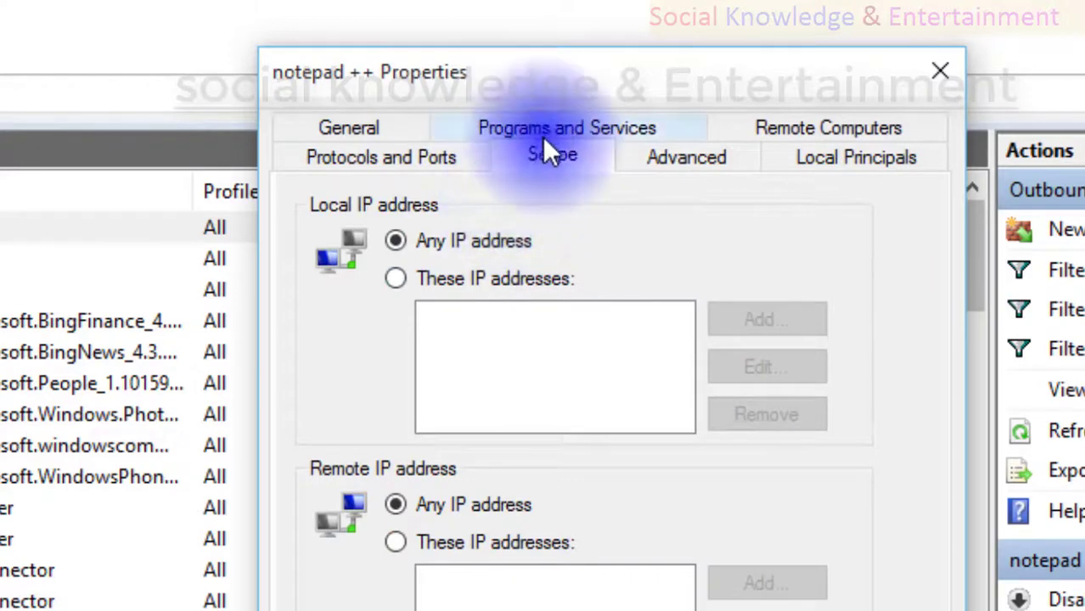
click(522, 280)
click(744, 311)
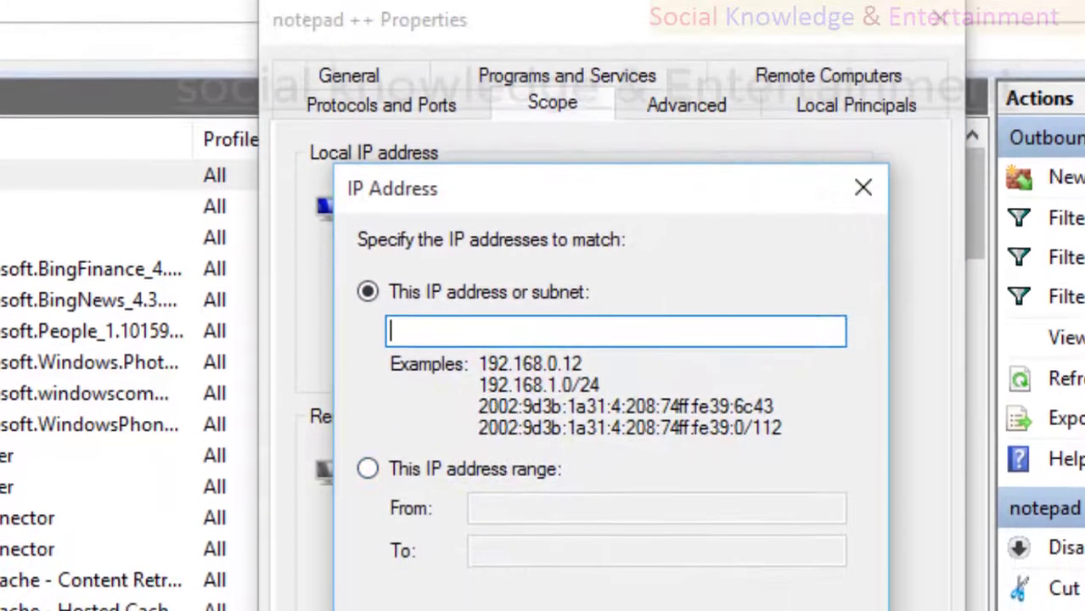
key(Escape)
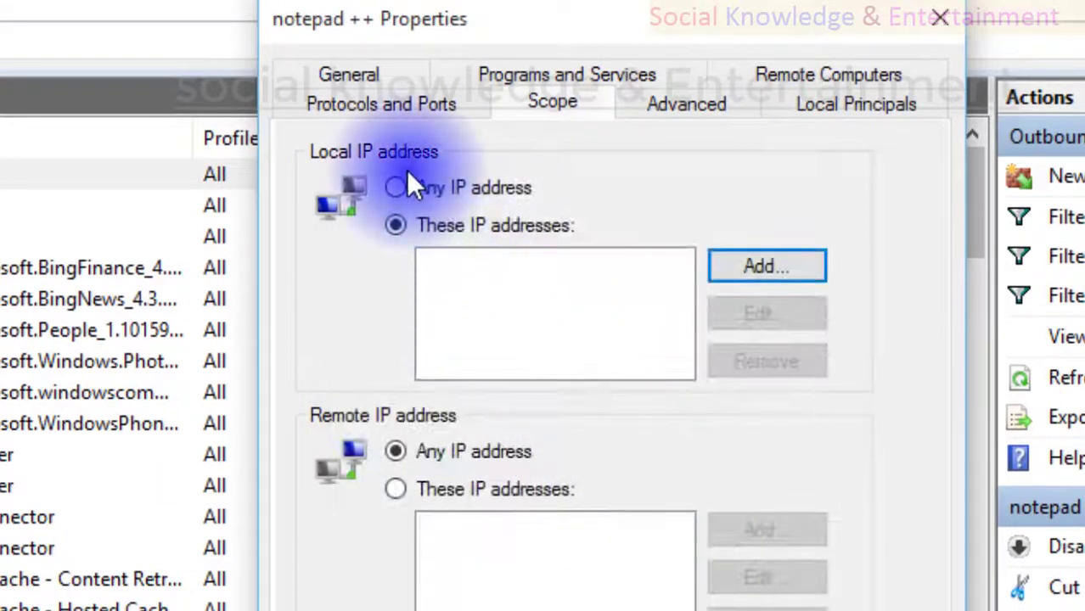
click(405, 176)
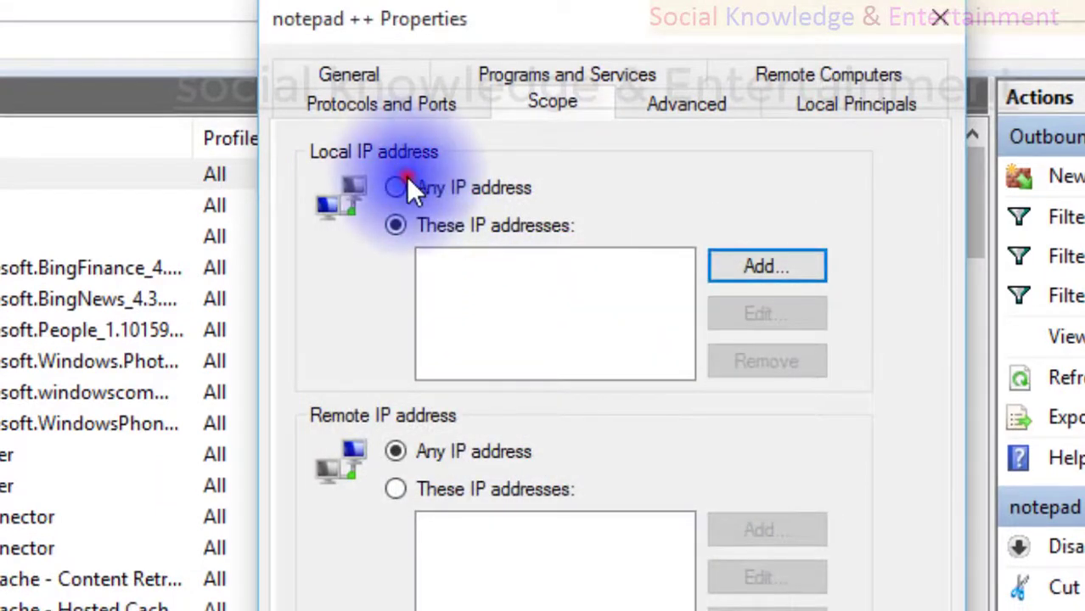
click(527, 92)
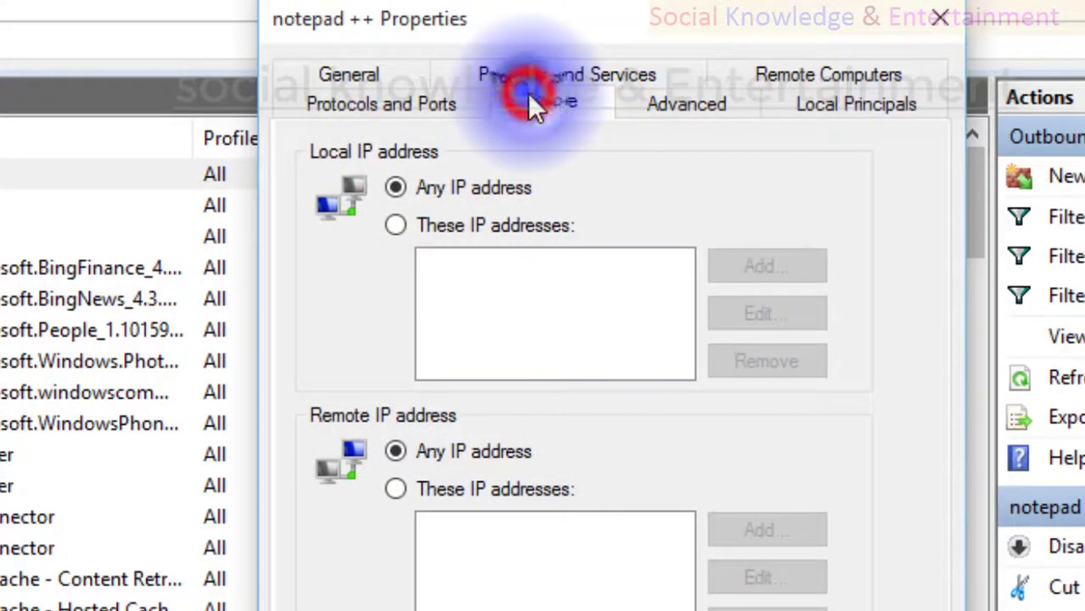
Open the interface type options in the rule's advanced settings and compare These interface types with All interface types.
click(666, 102)
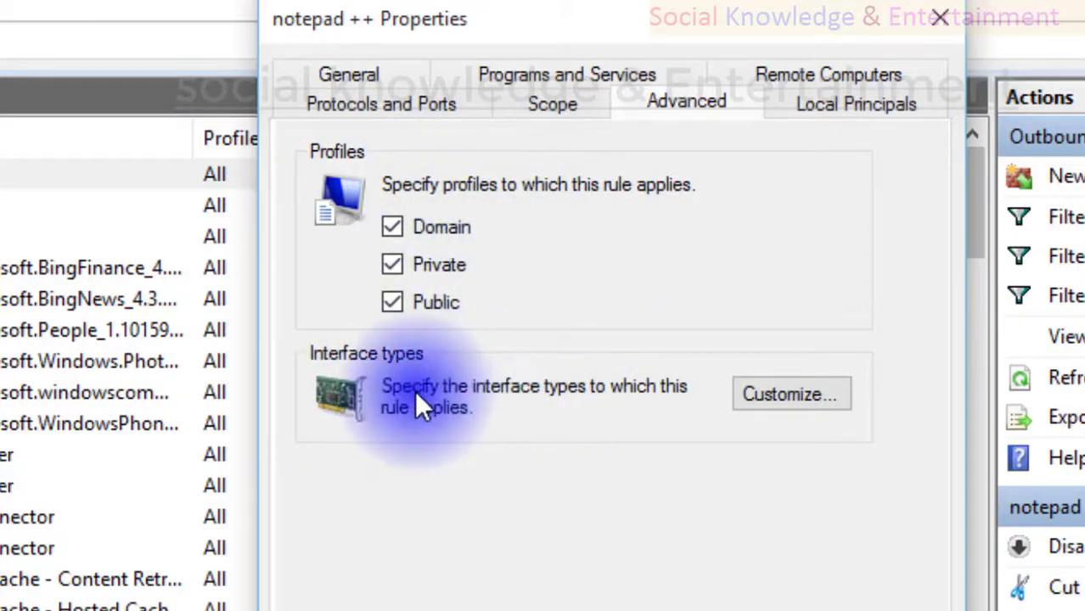
click(764, 392)
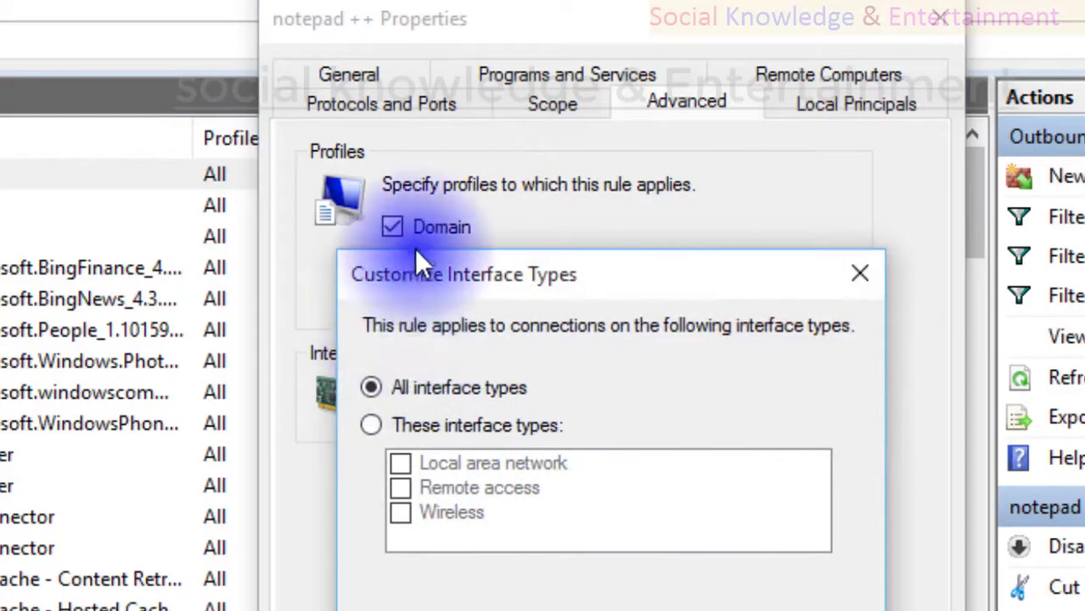
drag(440, 262, 0, 253)
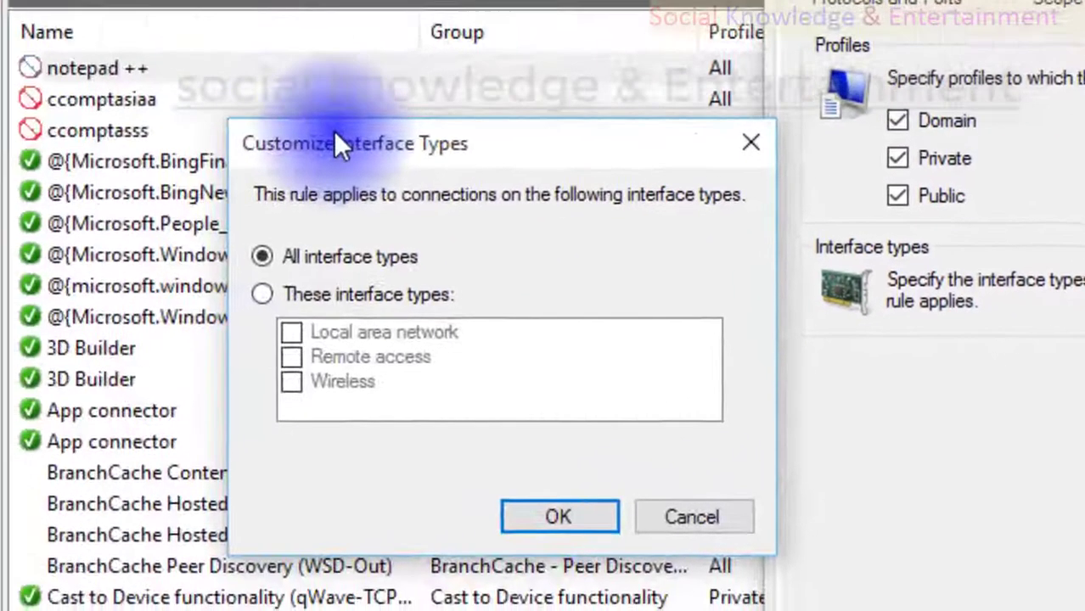
drag(114, 178, 1047, 83)
drag(506, 82, 516, 82)
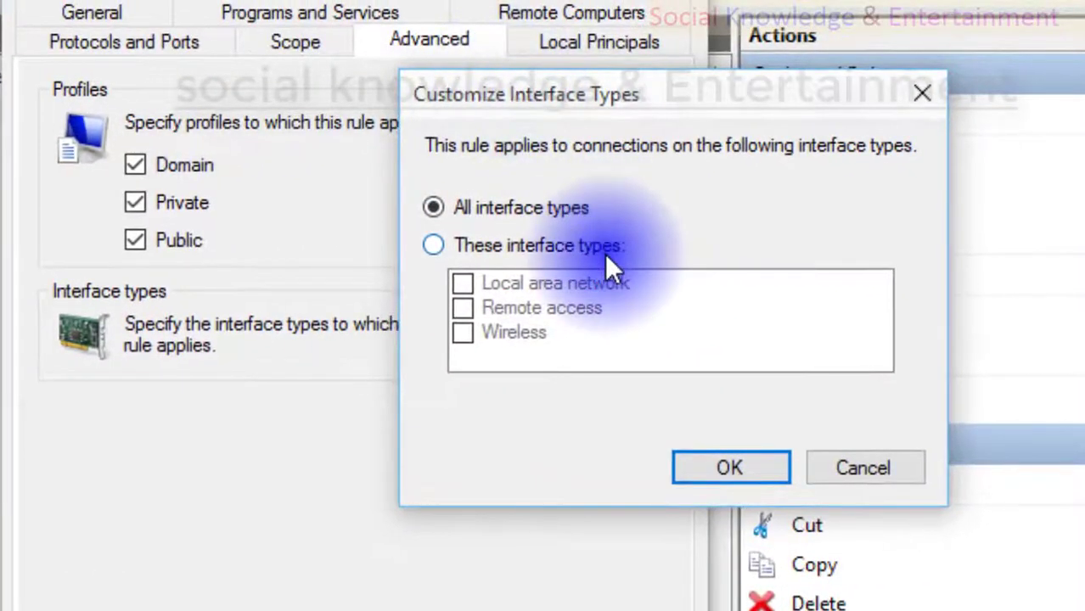
click(500, 246)
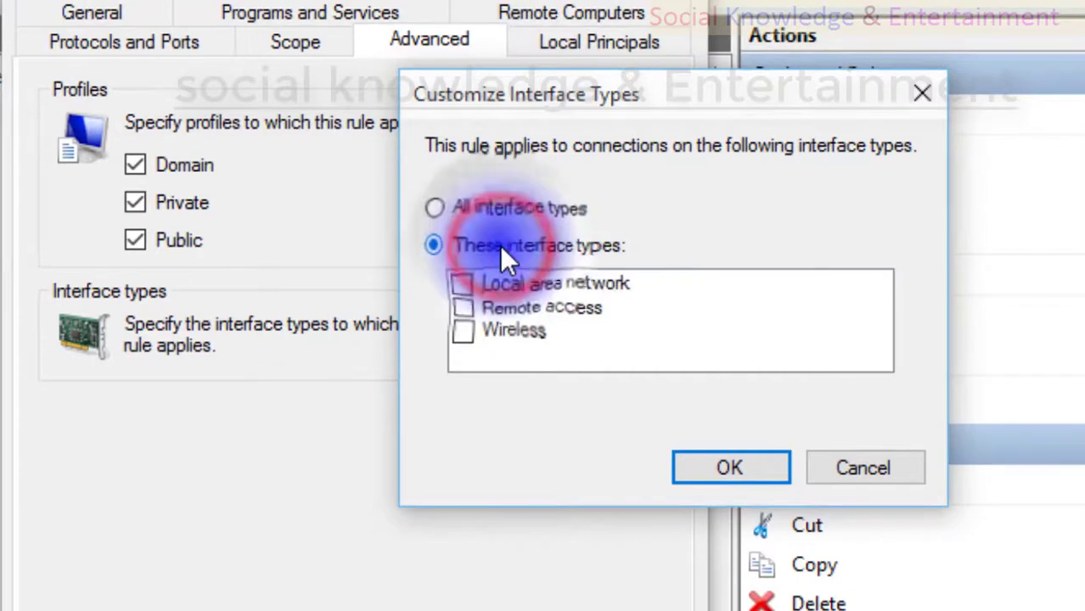
click(492, 198)
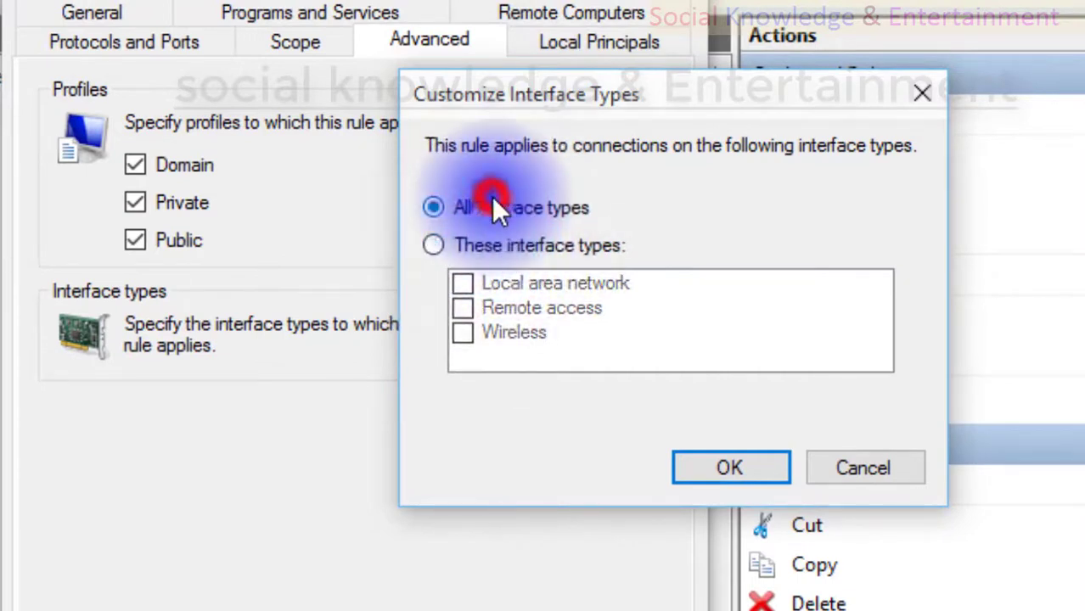
Choose These interface types for the rule and check the computer's available network connections in Windows.
click(527, 245)
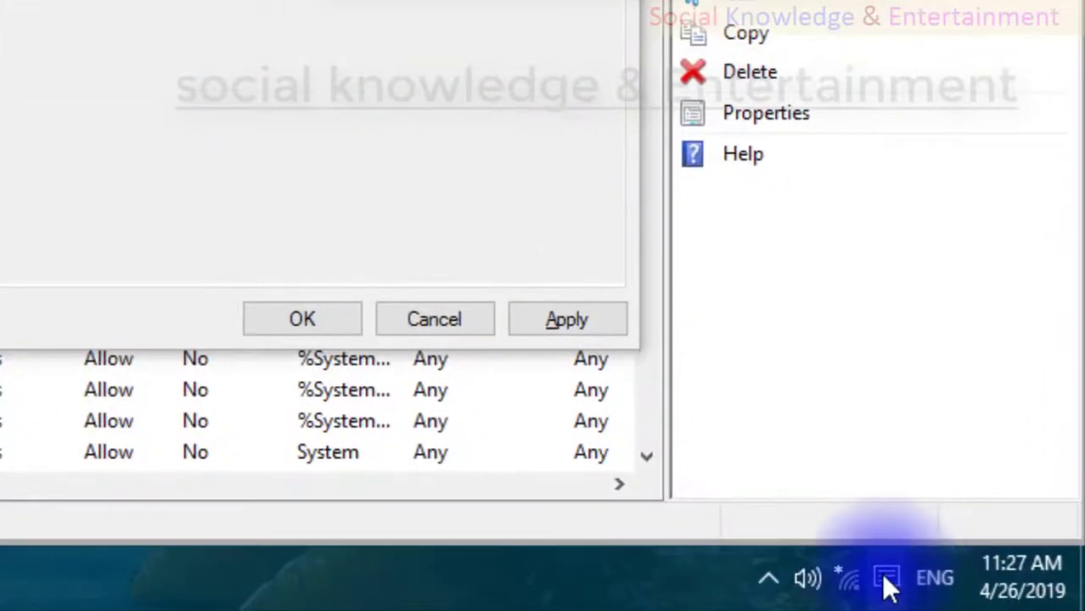
click(848, 581)
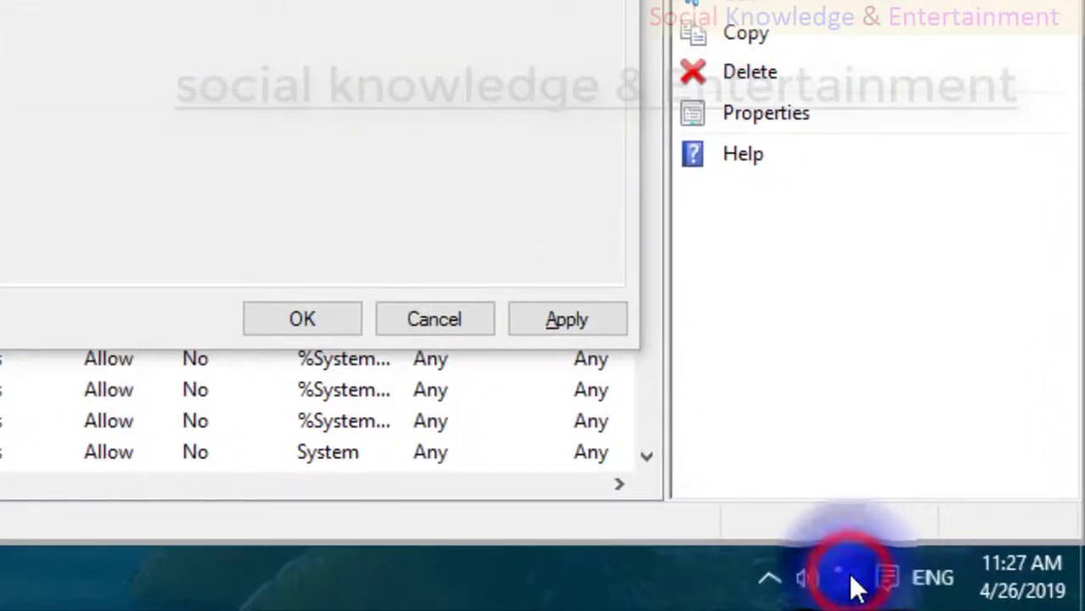
click(848, 577)
click(849, 577)
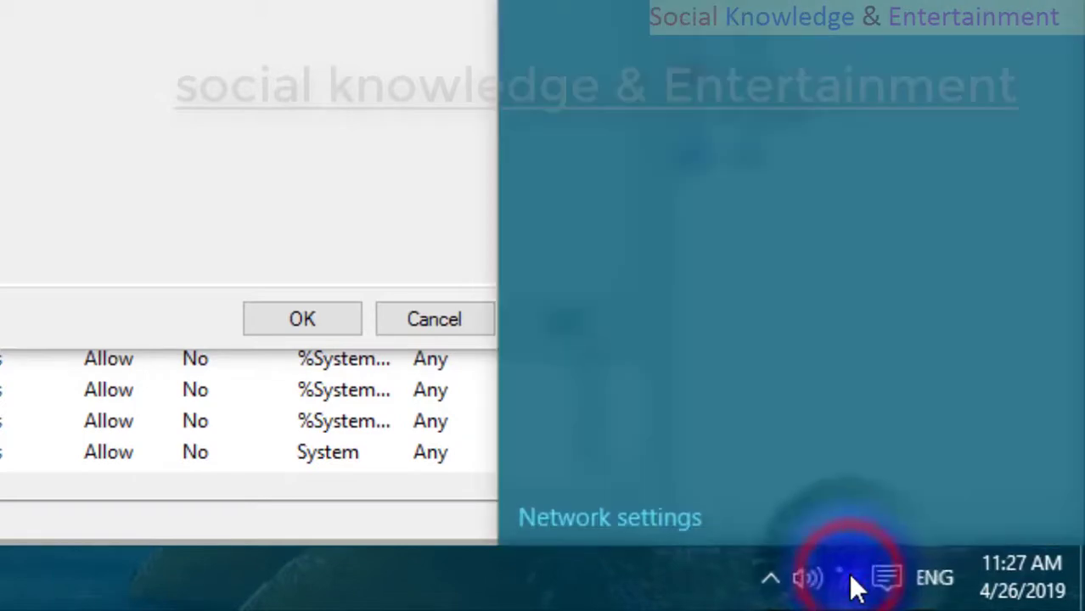
click(848, 577)
click(849, 579)
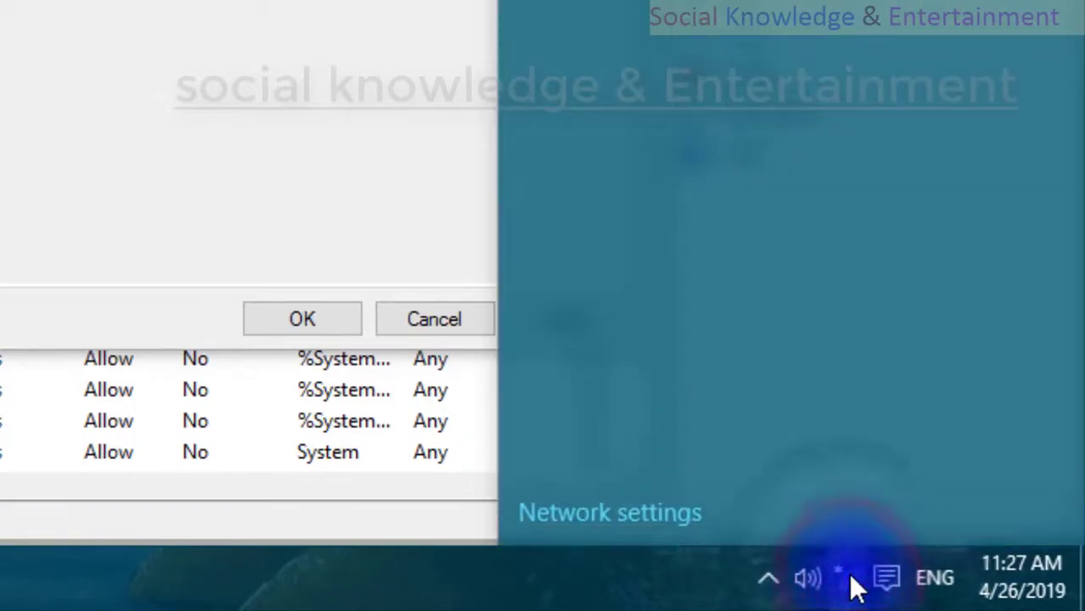
click(849, 580)
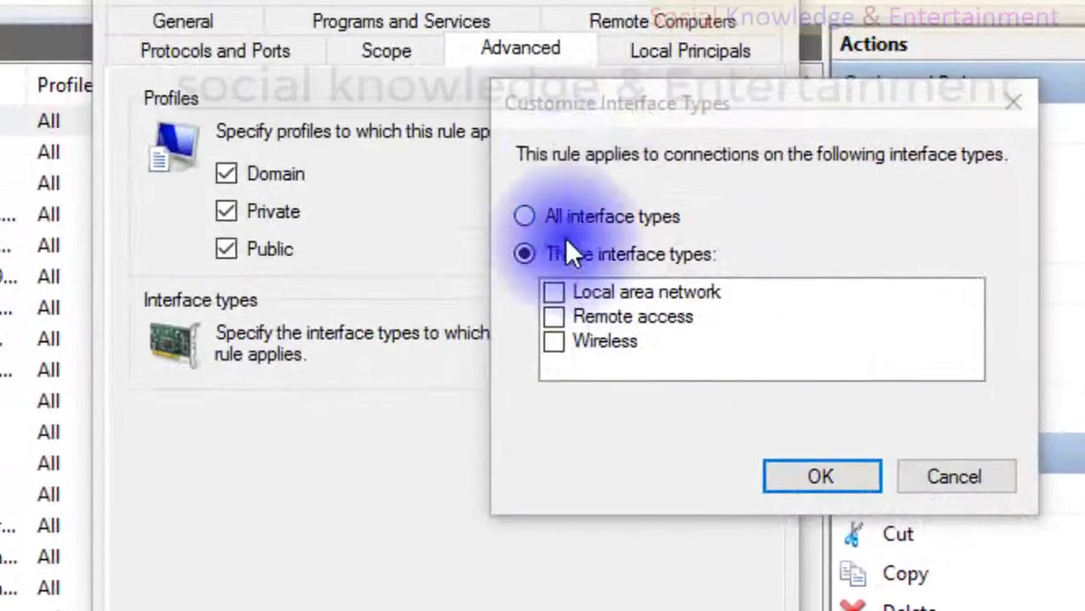
Try the Wireless, Remote access and Local area network interface choices, clear them, and accept All interface types for the rule.
click(574, 341)
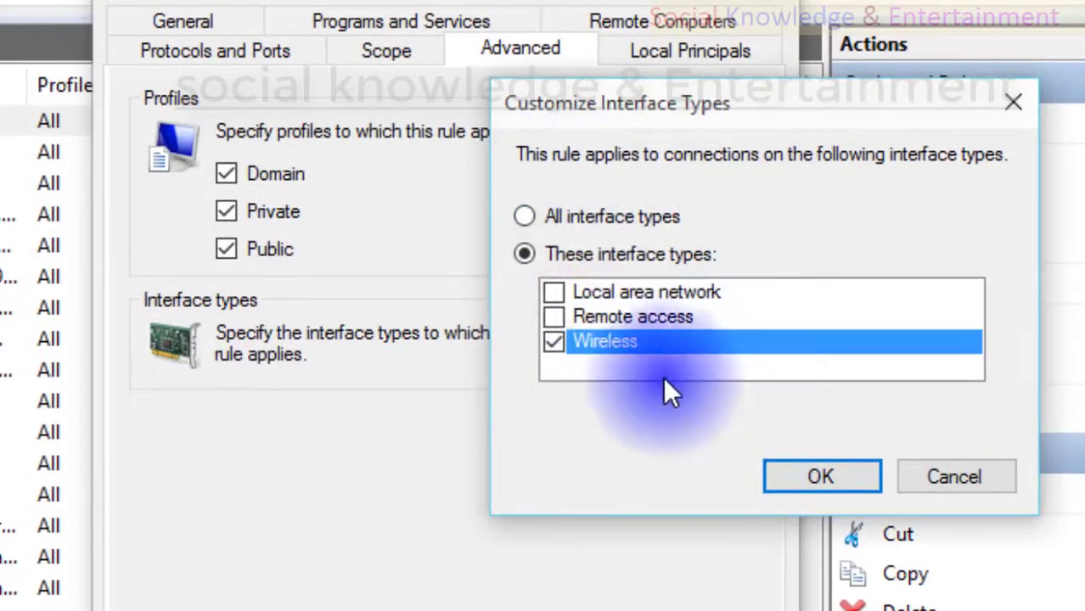
click(610, 316)
click(606, 297)
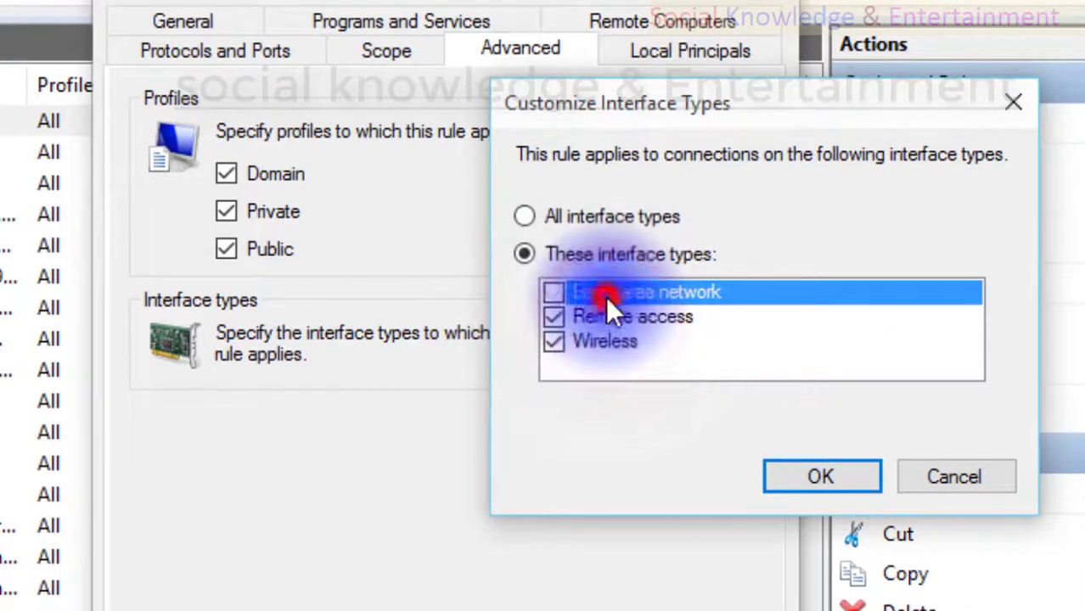
click(606, 296)
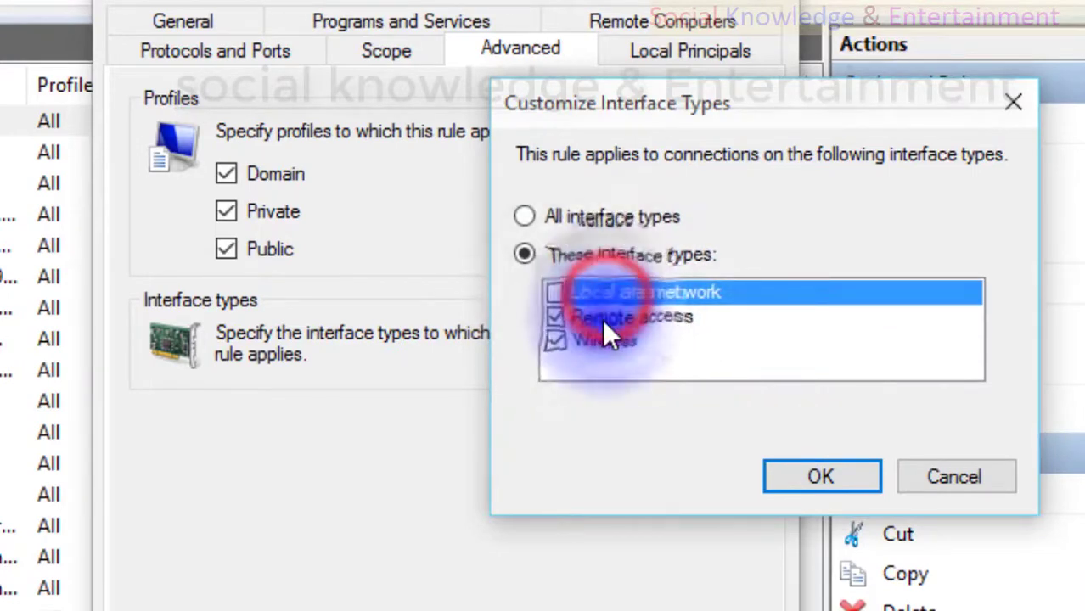
click(602, 321)
click(602, 340)
click(567, 217)
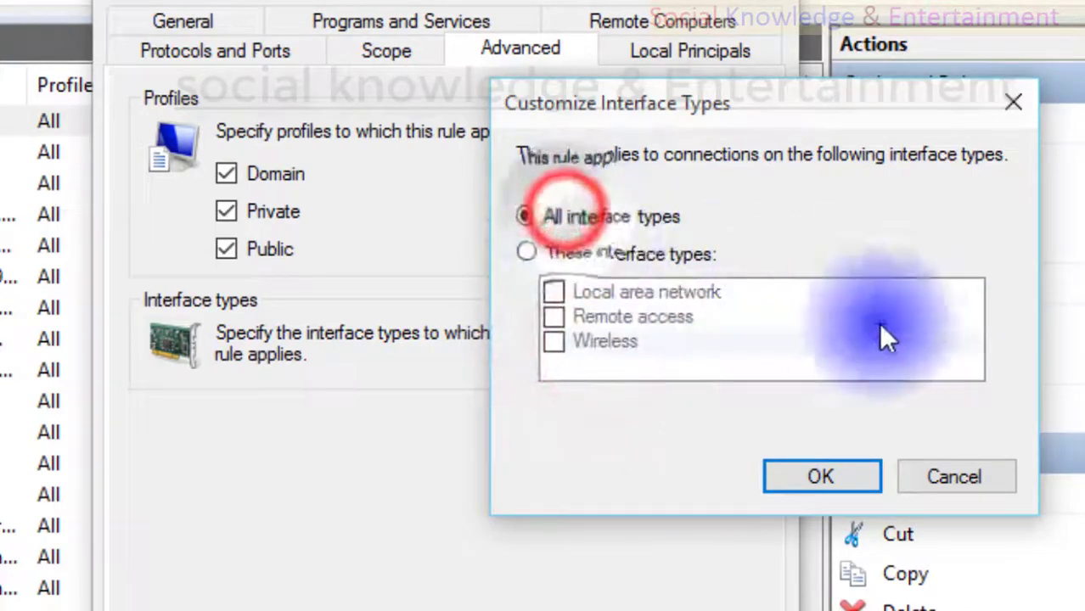
click(792, 473)
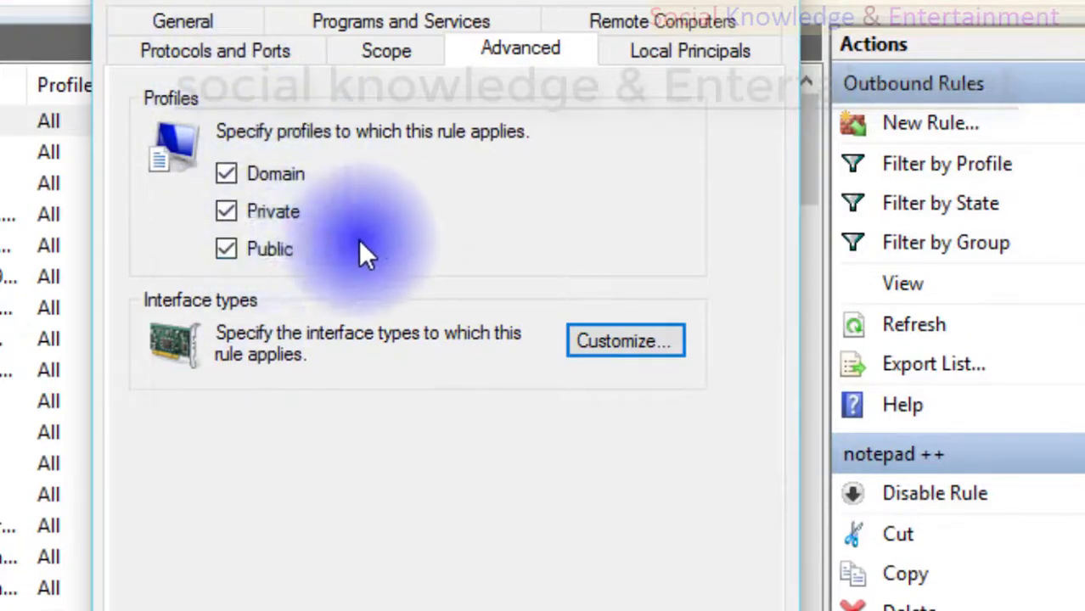
Reopen the rule's interface type options to review the available choices, and cancel out of them.
click(635, 355)
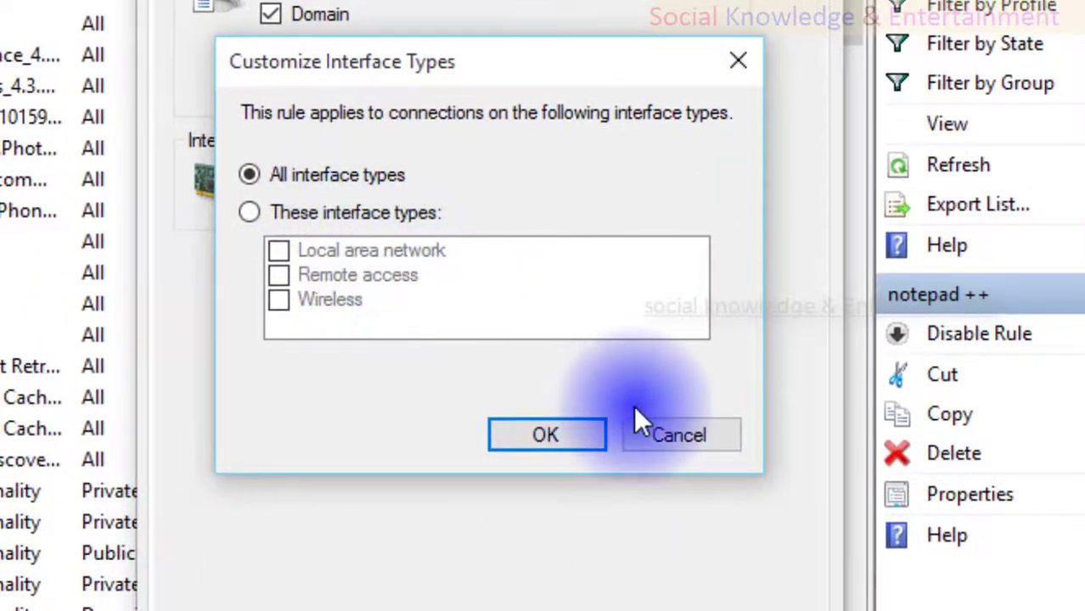
click(643, 428)
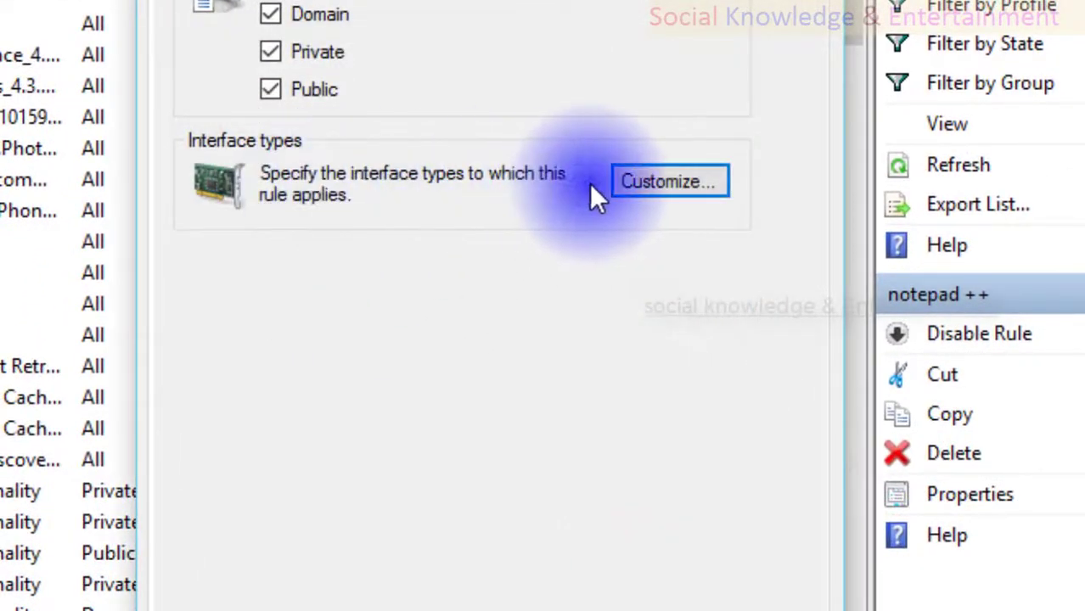
click(643, 181)
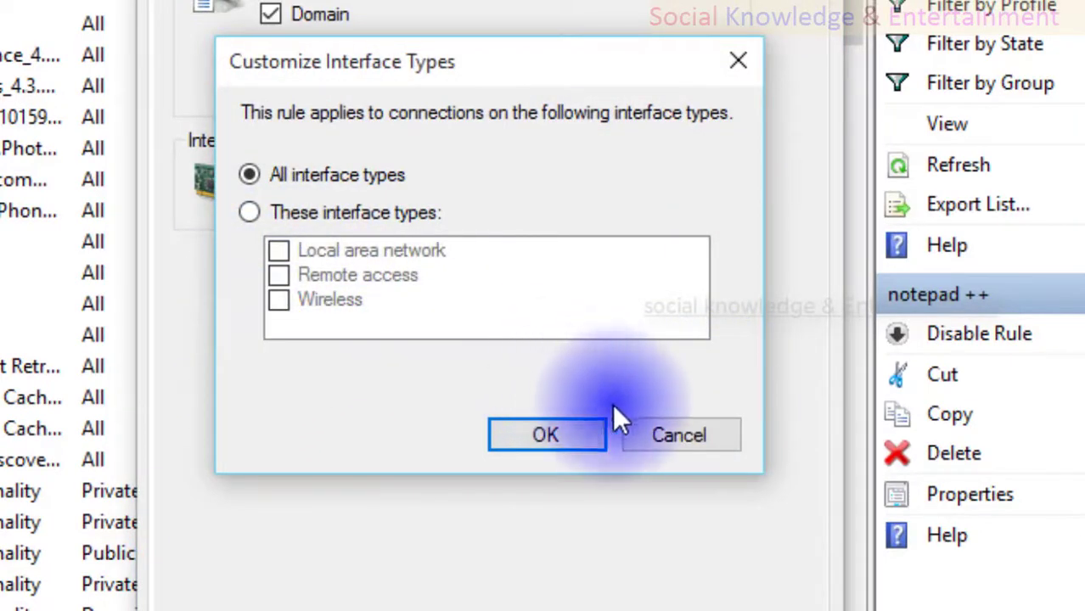
click(675, 426)
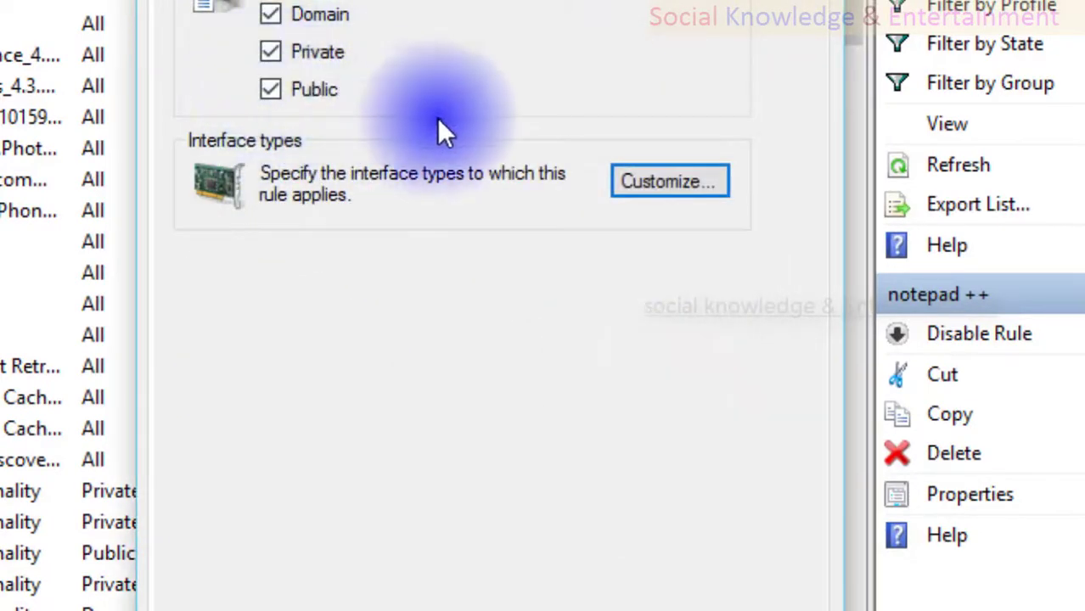
click(642, 182)
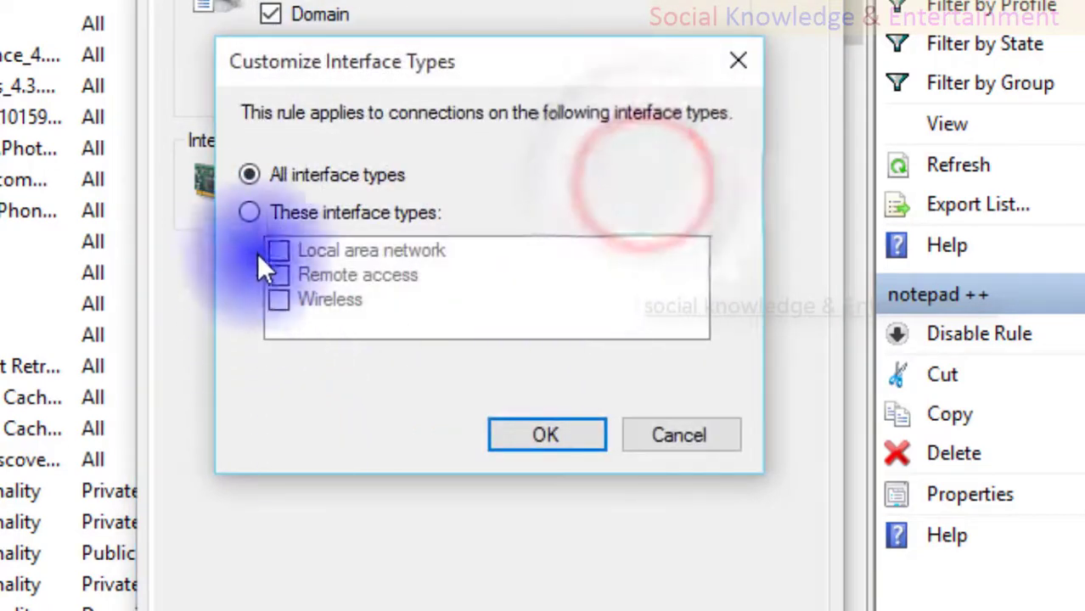
click(633, 429)
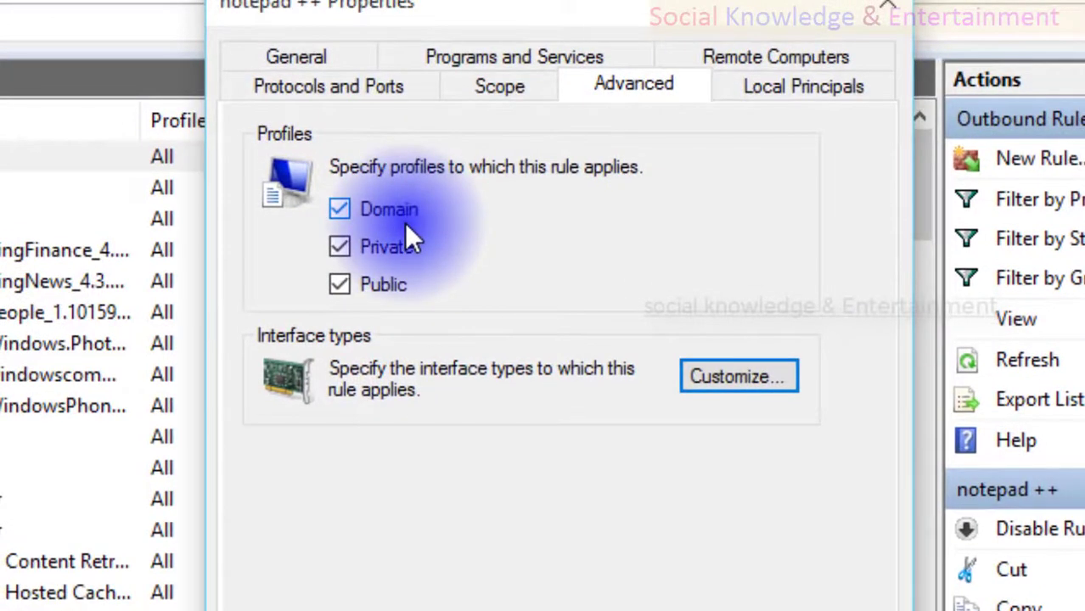
click(717, 384)
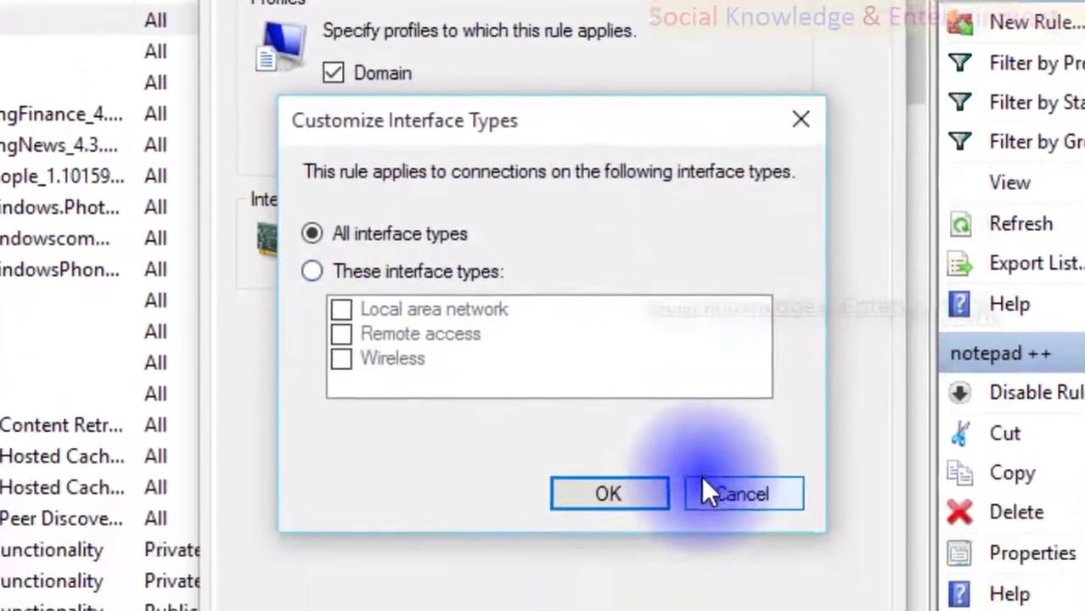
click(707, 489)
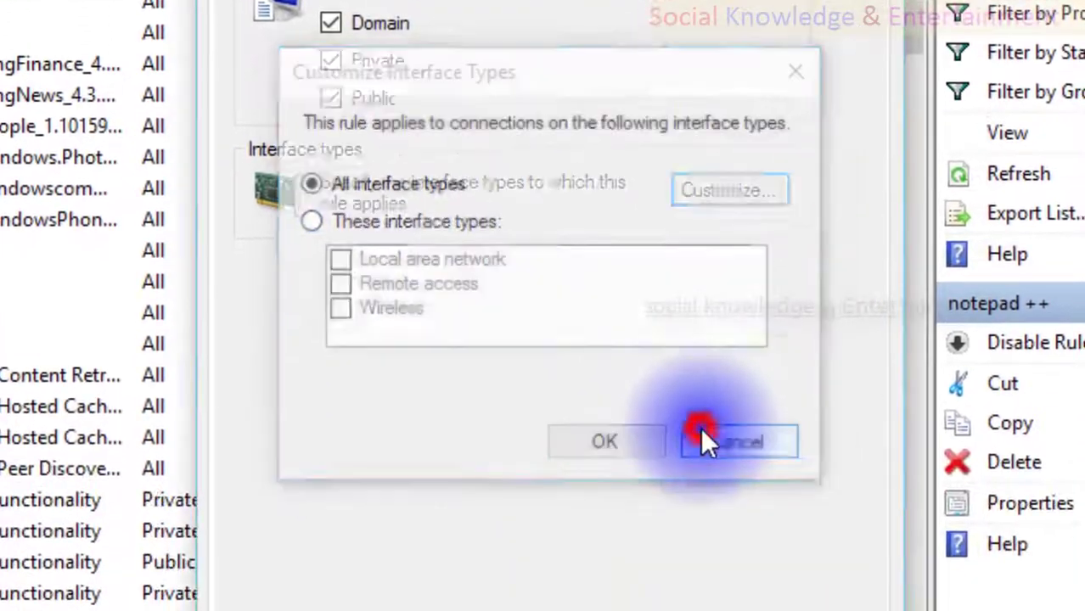